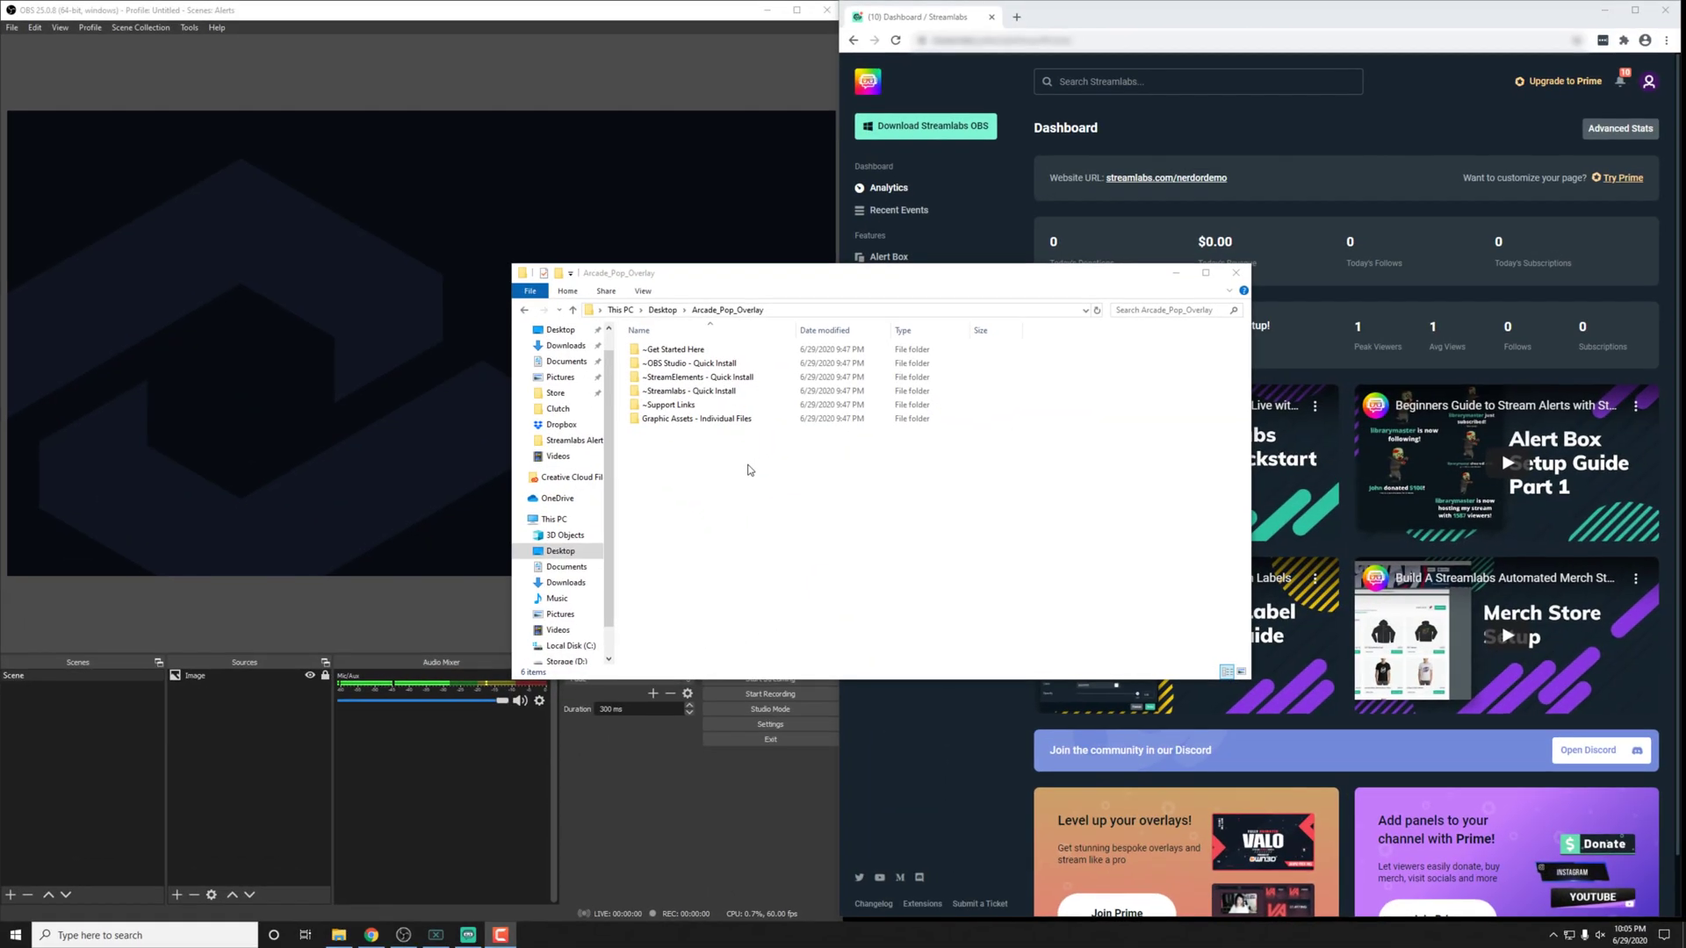
Step: Launch the Chat Box - Arcade Pop Quick Setup shortcut from the ~Streamlabs - Quick Install folder
{"action": "left_click_drag", "start_coordinate": [720, 467], "coordinate": [649, 342]}
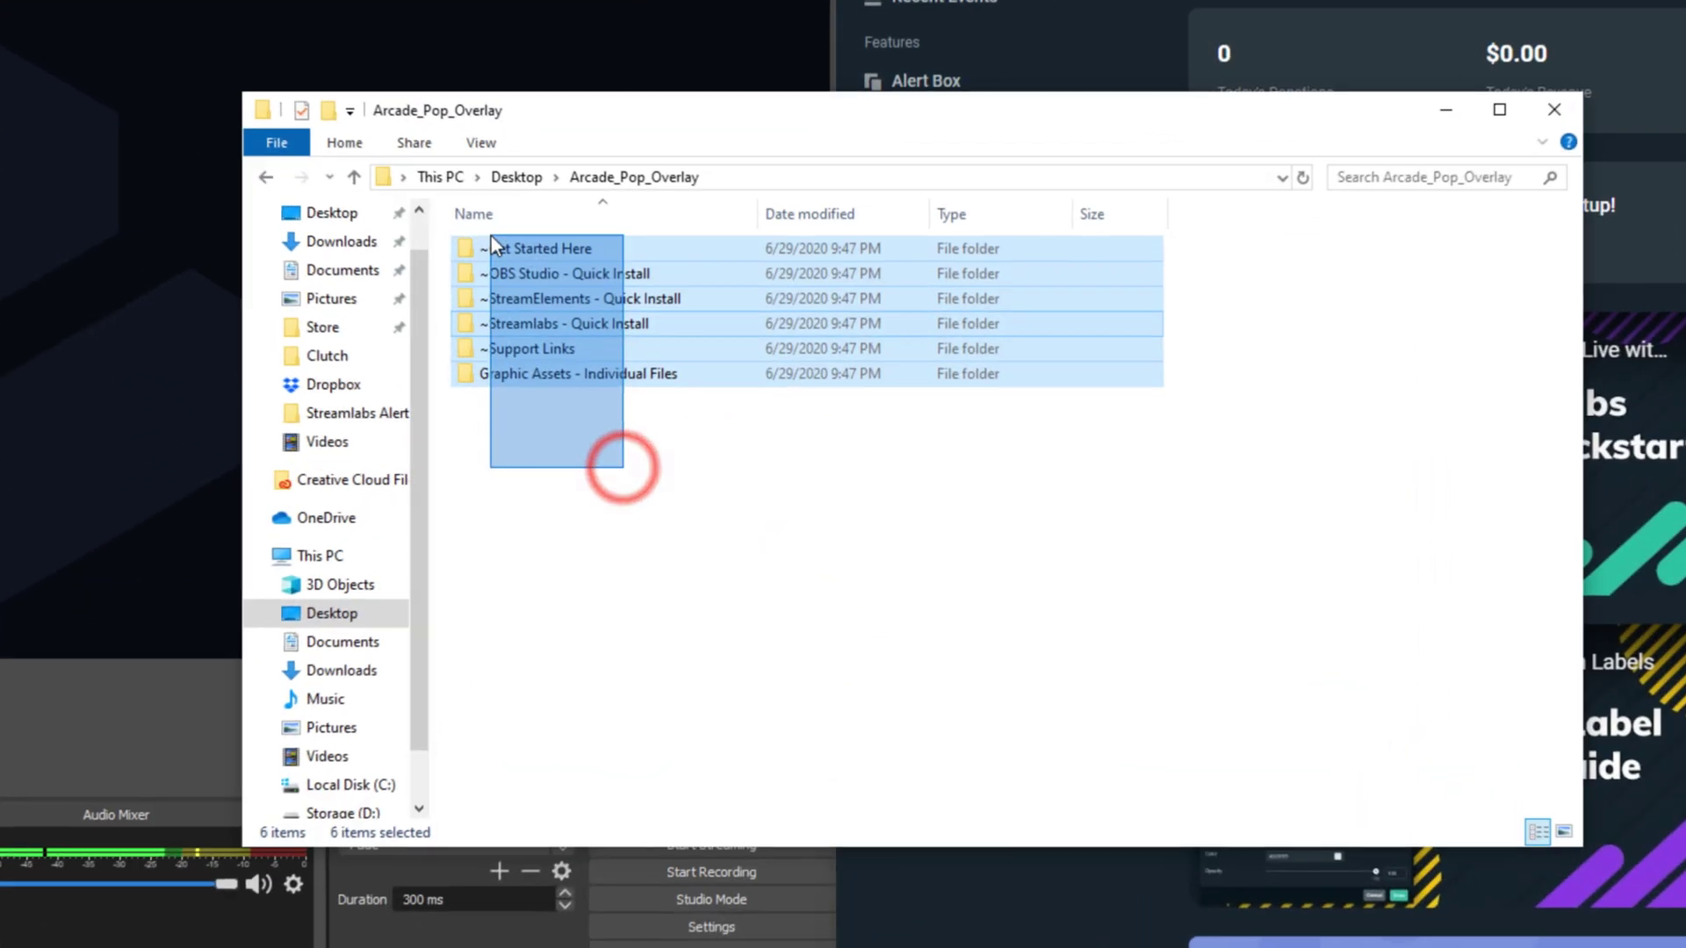
{"action": "left_click", "coordinate": [573, 481]}
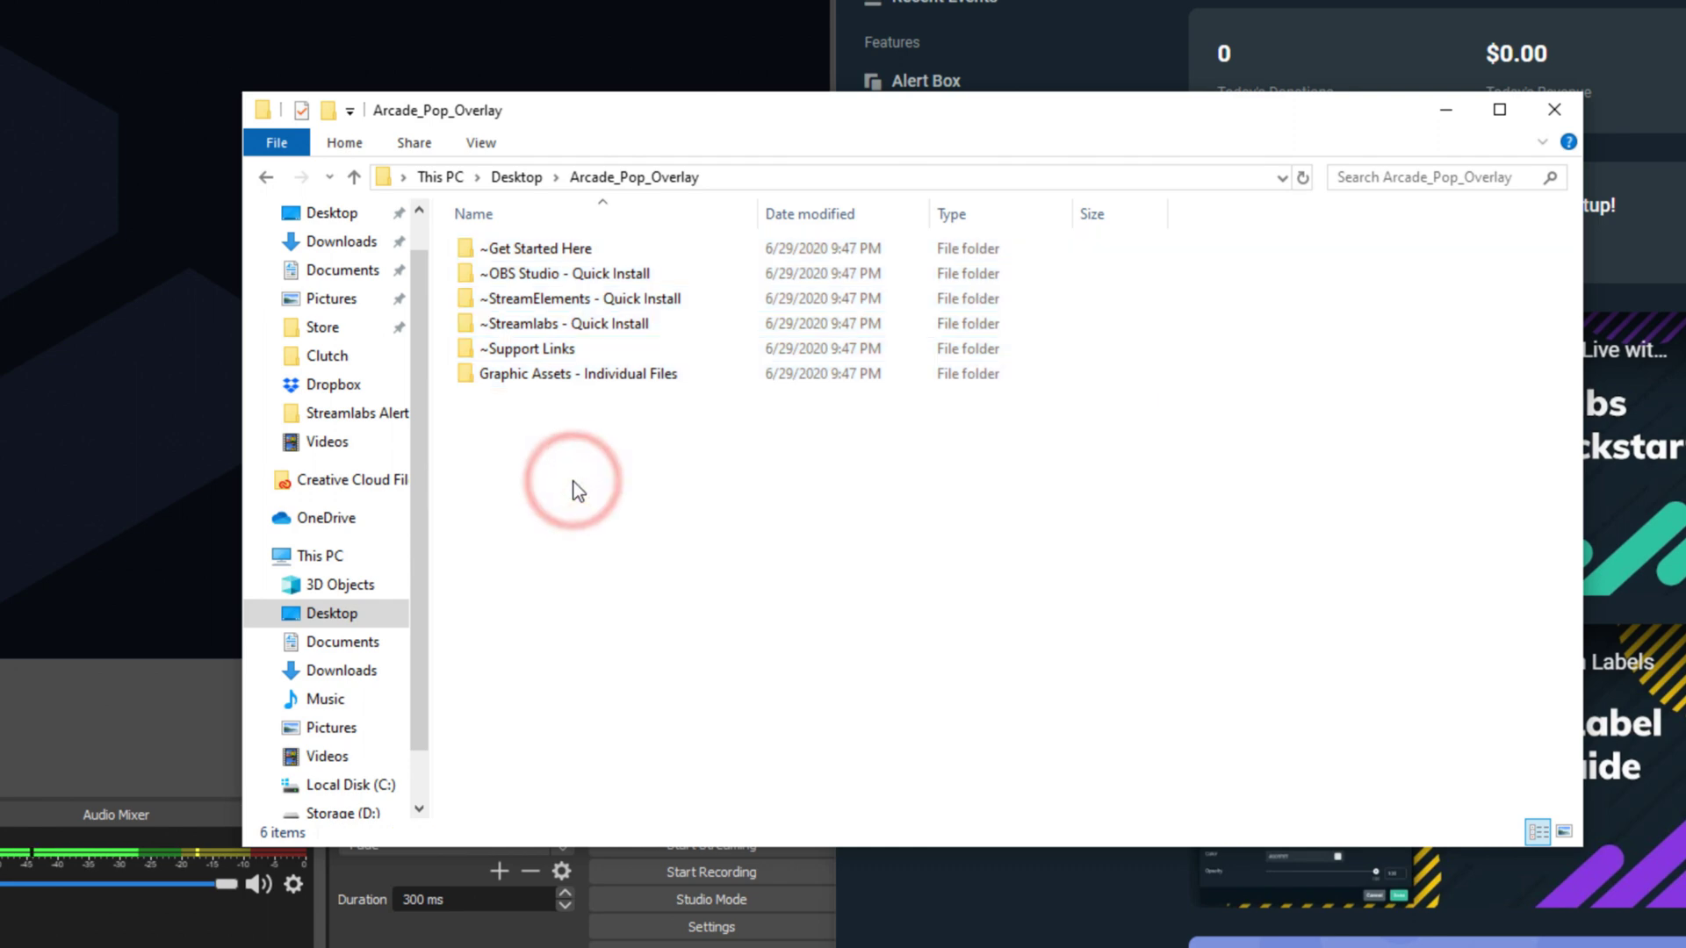
{"action": "double_click", "coordinate": [578, 322]}
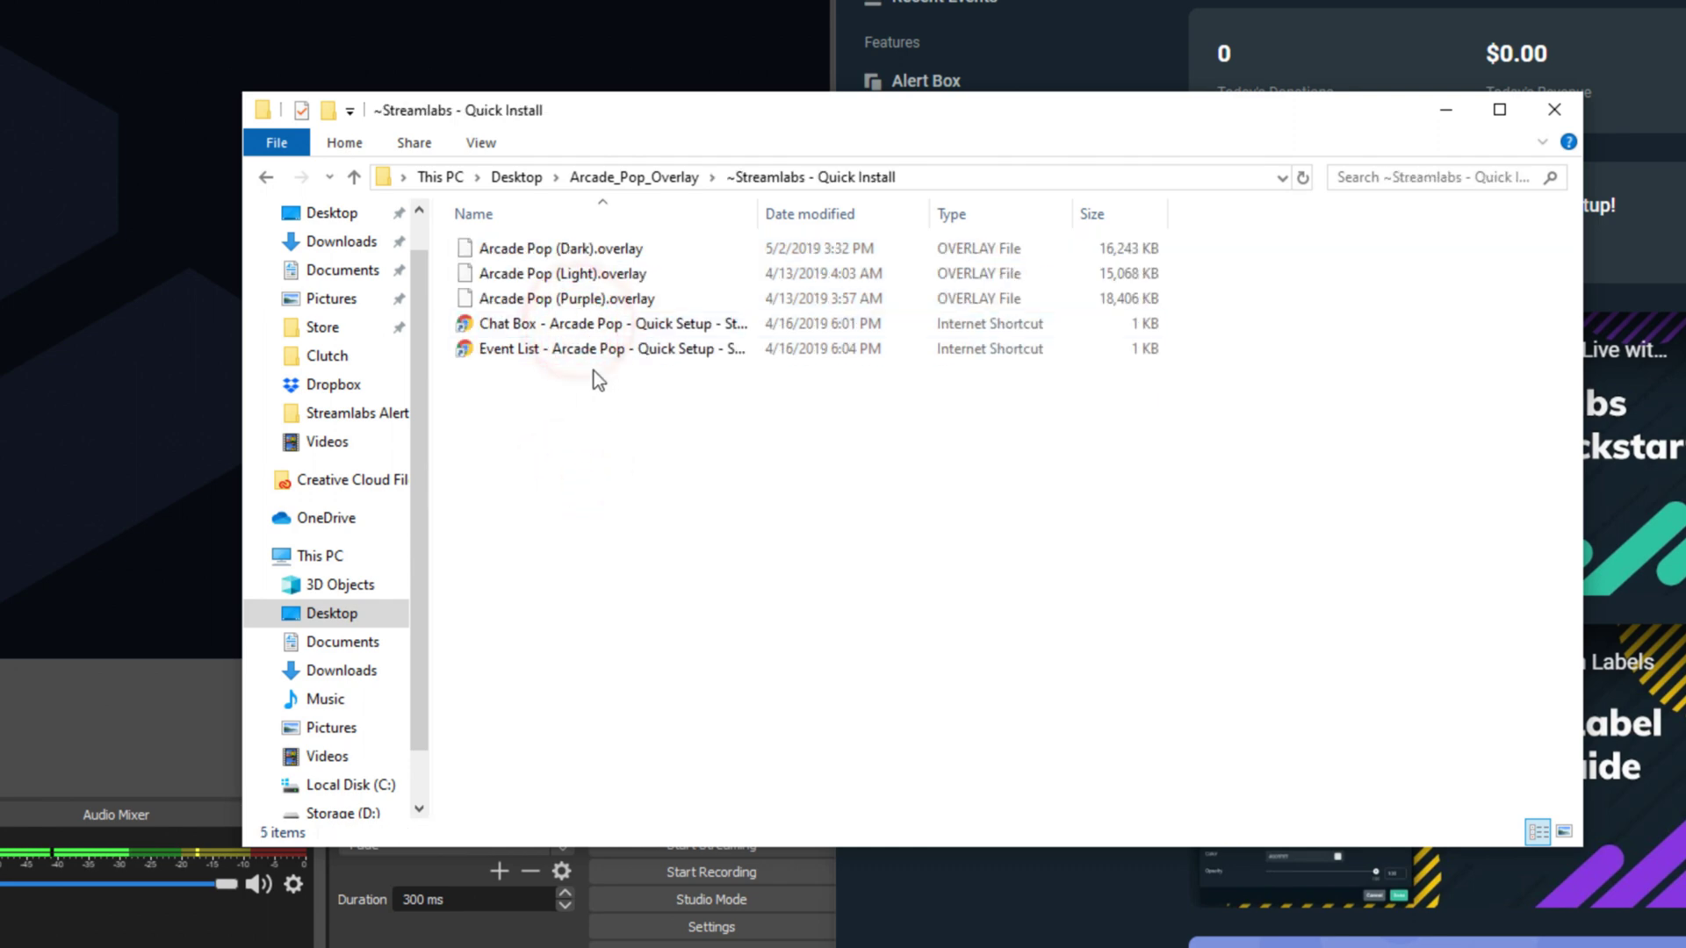
{"action": "double_click", "coordinate": [593, 325]}
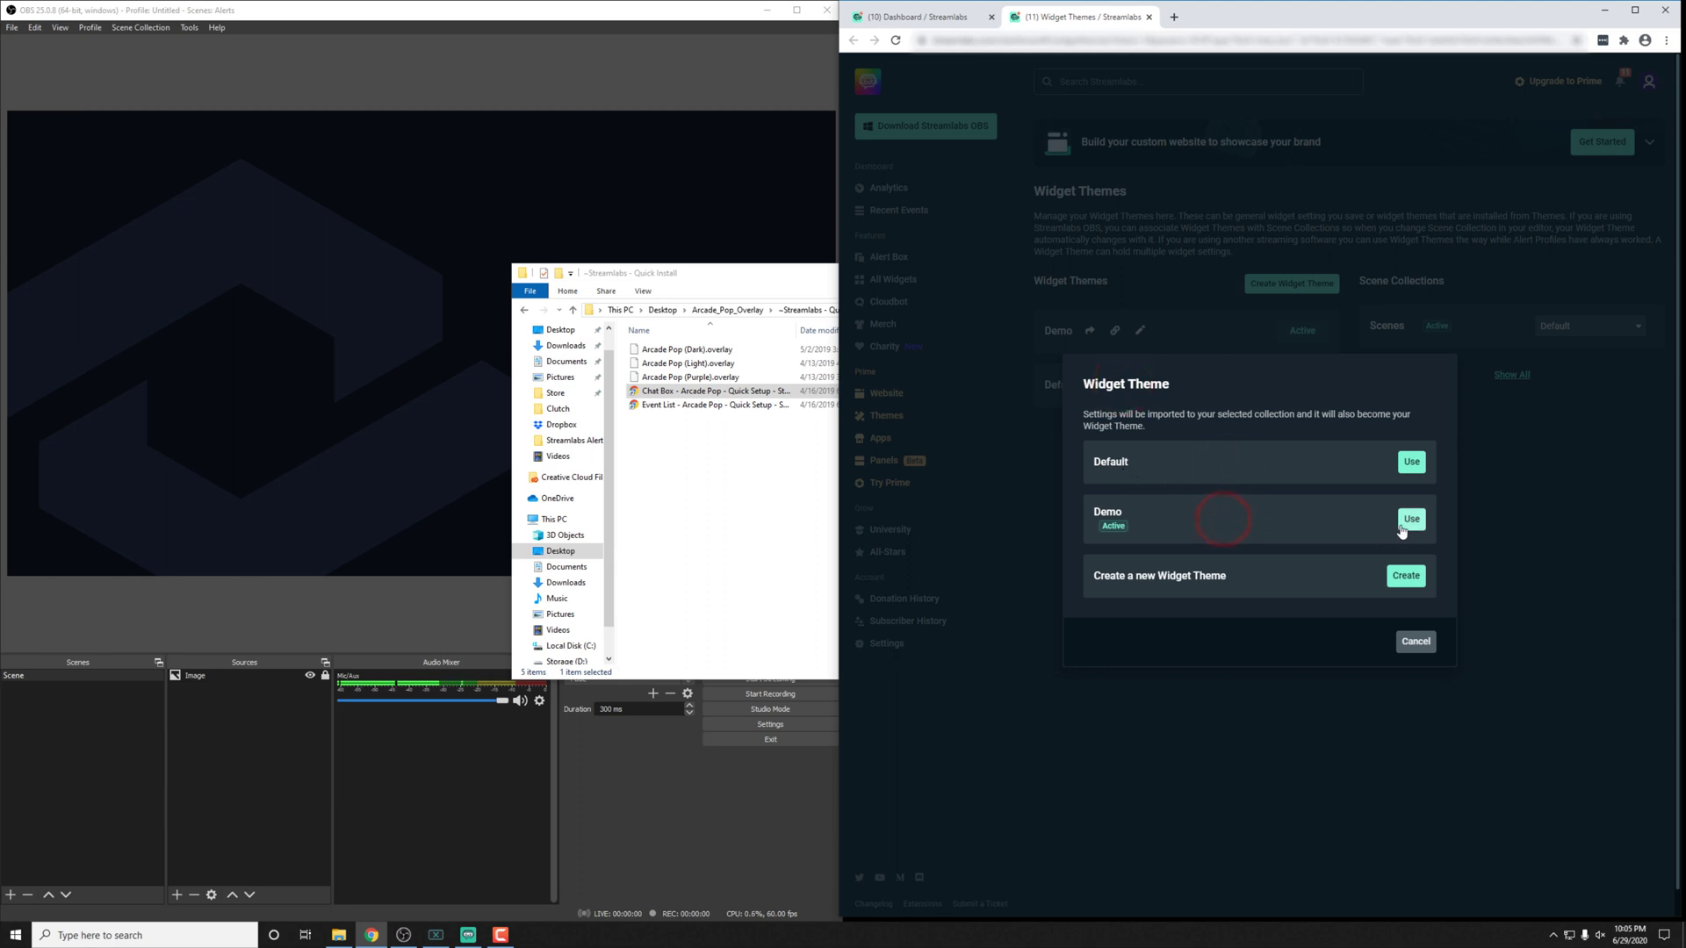
Step: Apply the Arcade Pop chat box settings to the Demo widget theme, then return to OBS Studio
{"action": "left_click", "coordinate": [1409, 519]}
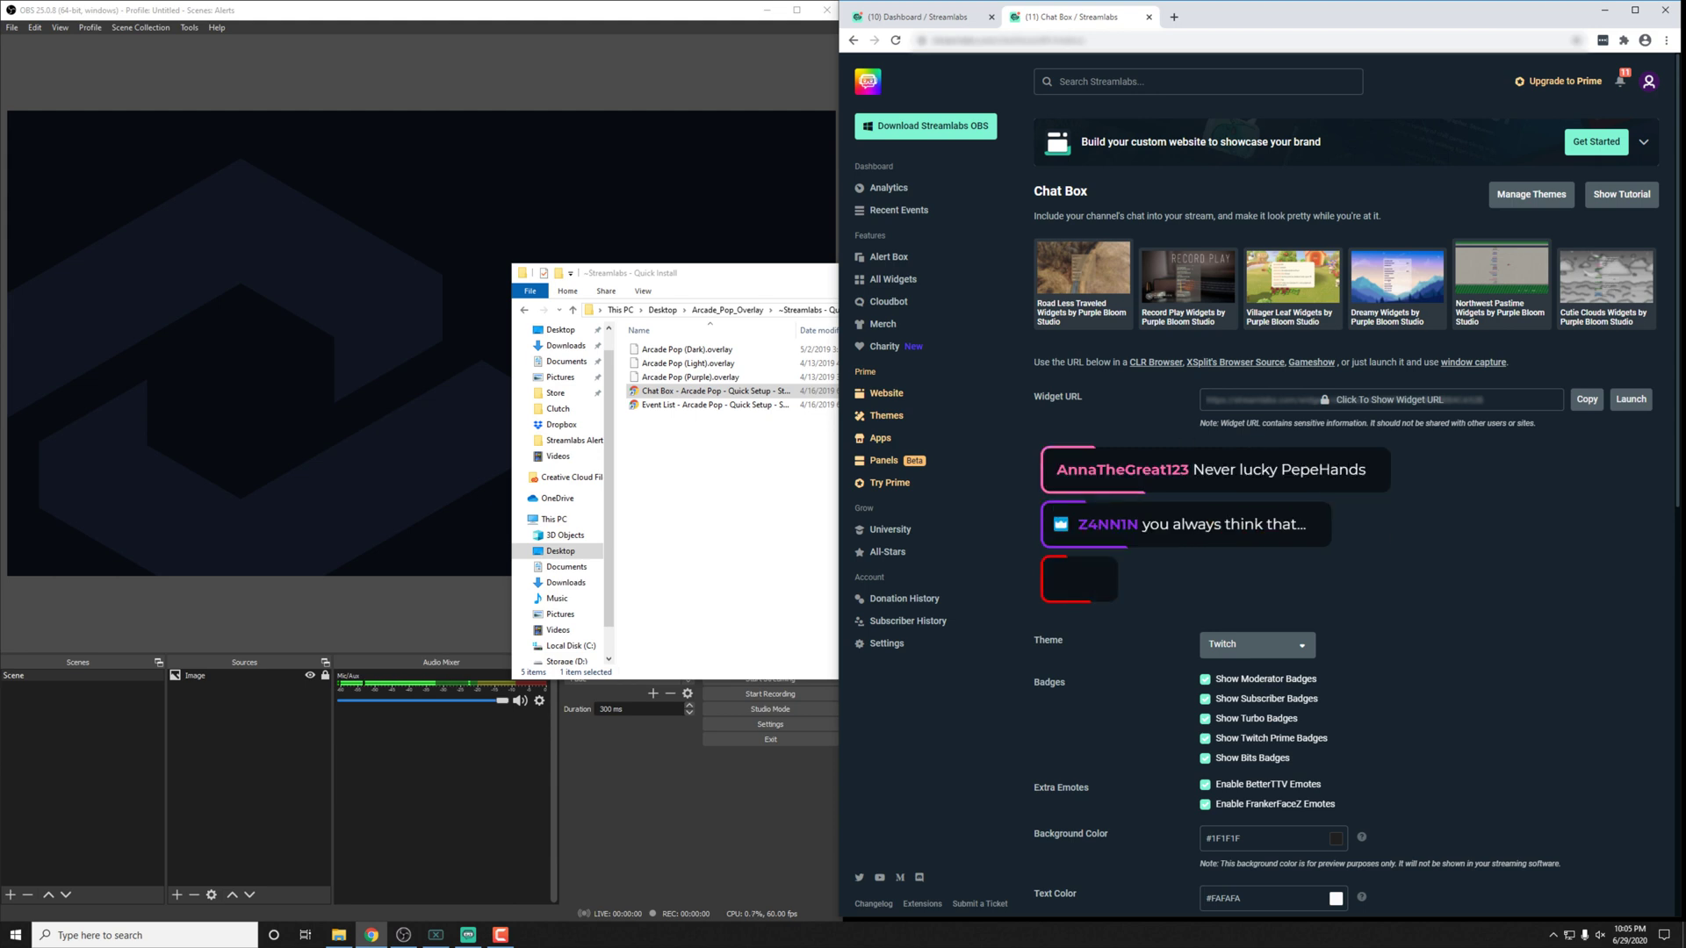
{"action": "left_click", "coordinate": [420, 233]}
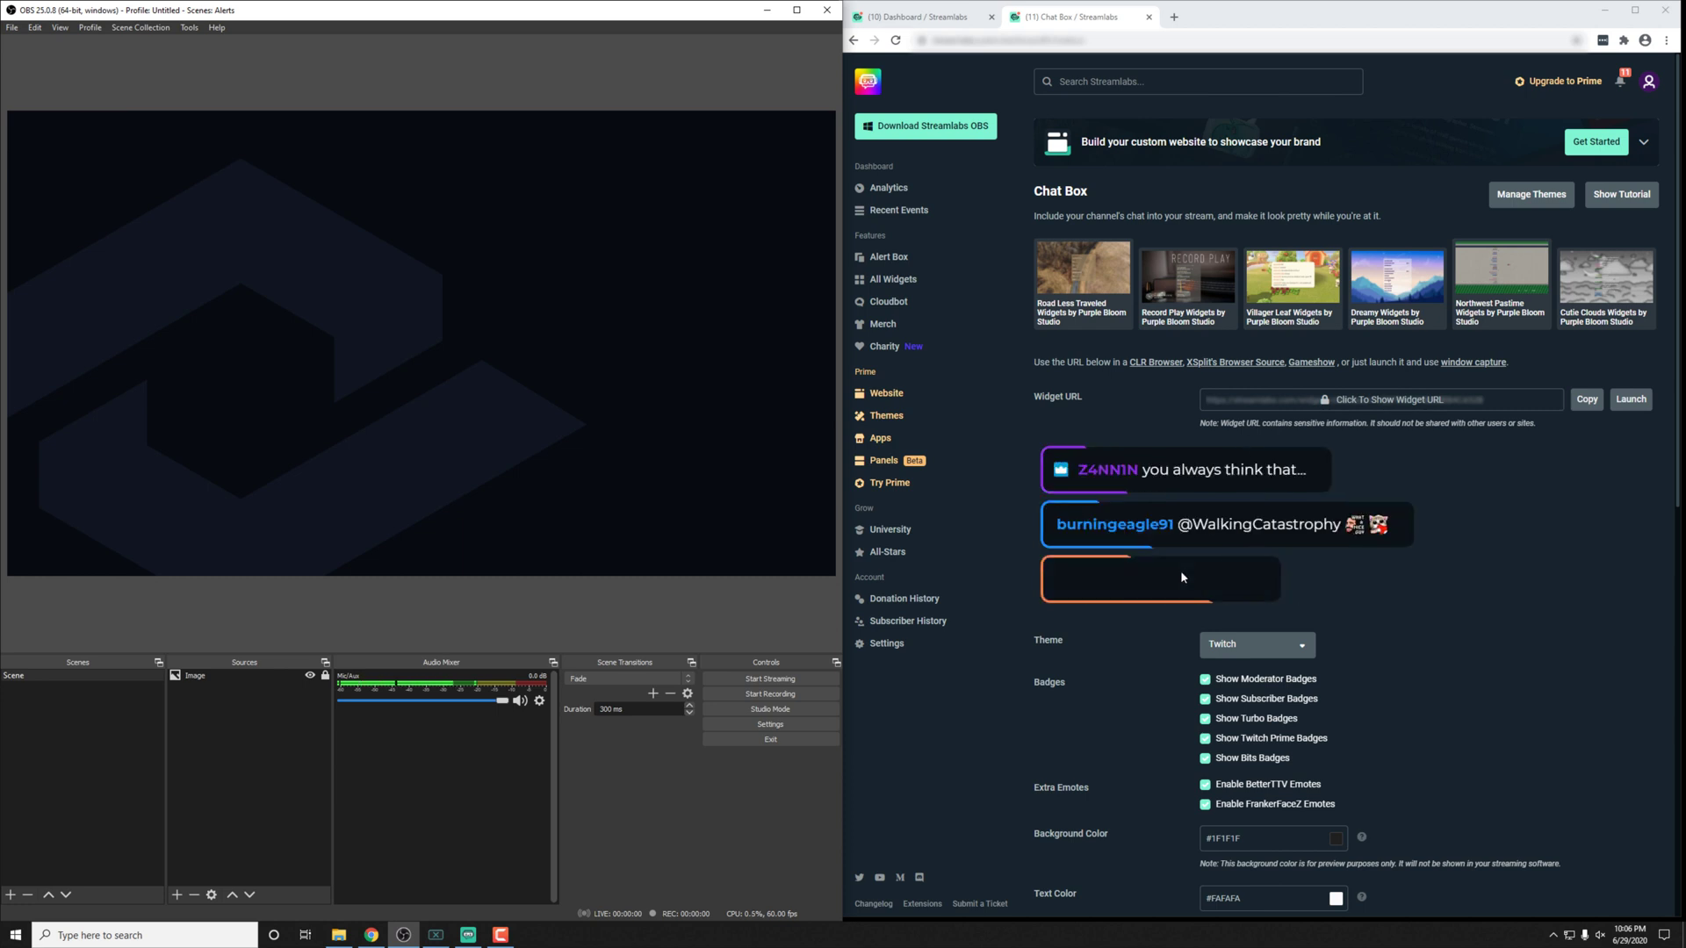
Step: Add a Browser source with the copied Streamlabs chat box widget URL and drag it into place
{"action": "left_click", "coordinate": [1587, 399]}
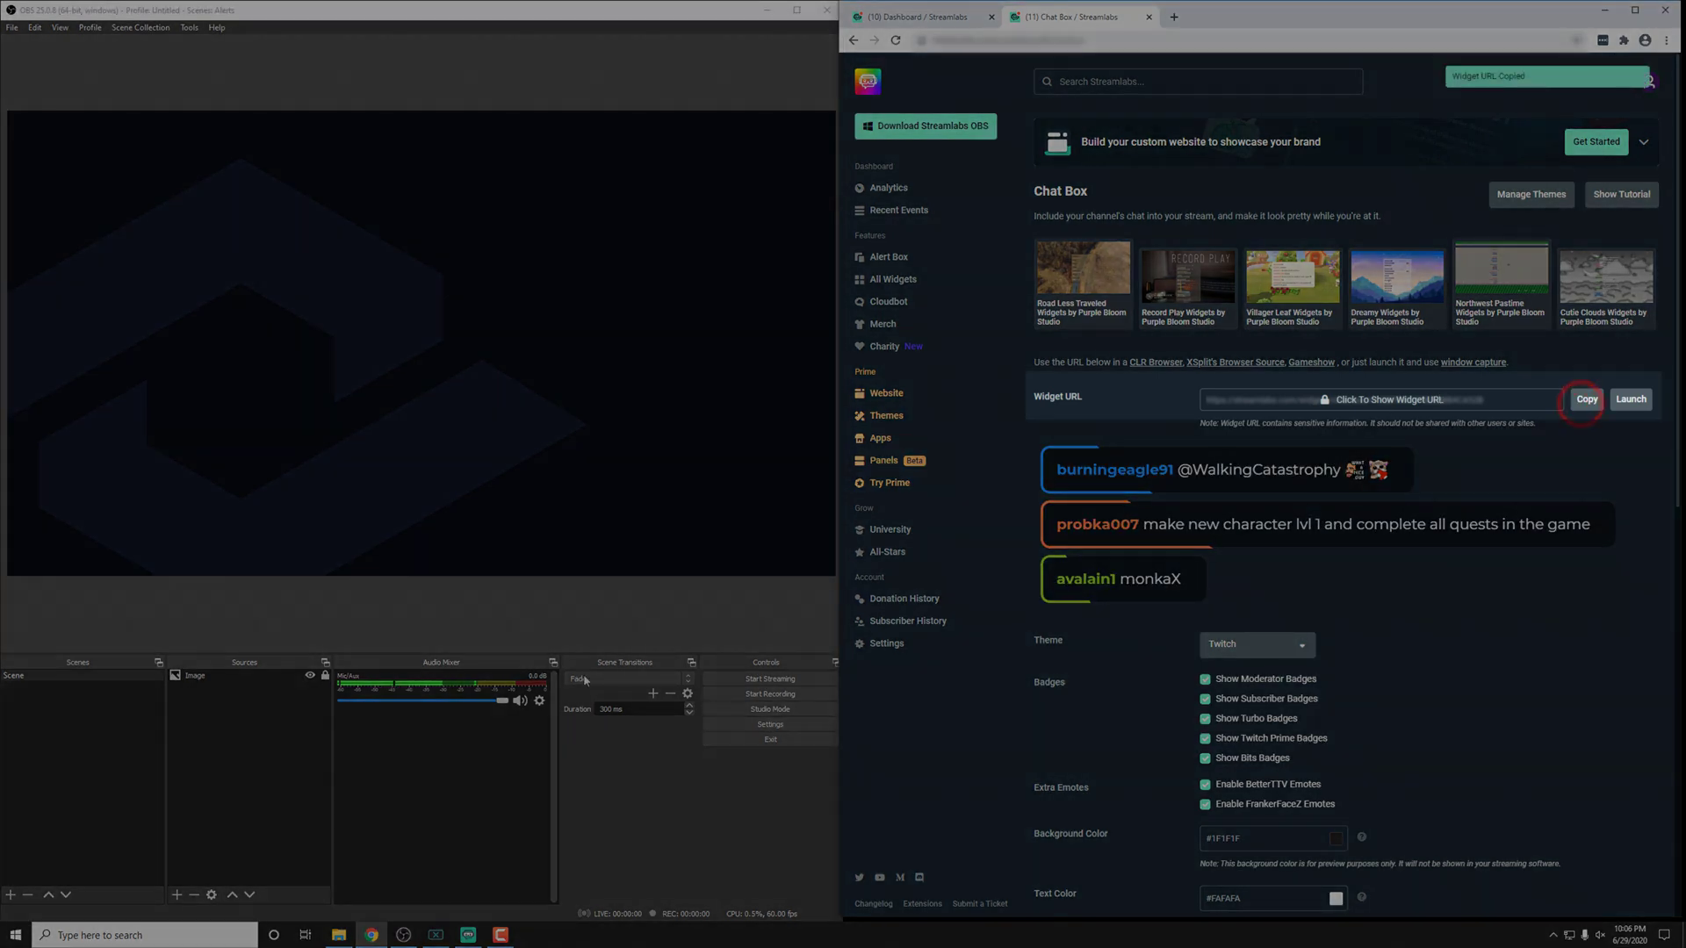
{"action": "right_click", "coordinate": [213, 693]}
{"action": "left_click", "coordinate": [244, 703]}
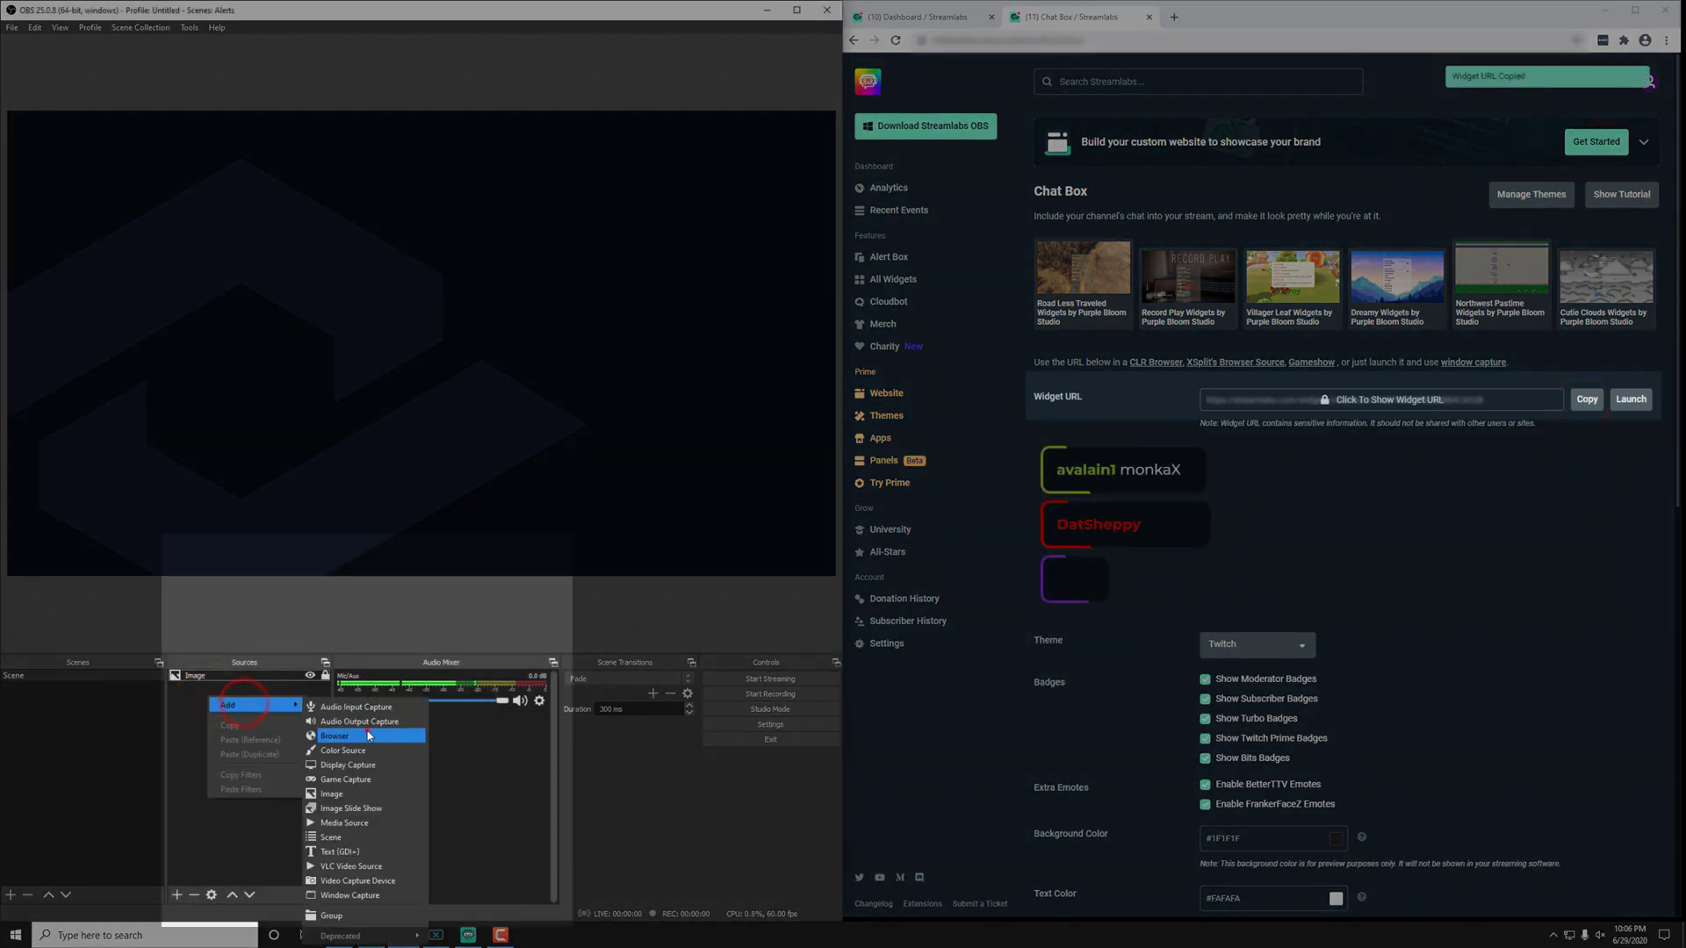
{"action": "left_click", "coordinate": [334, 736]}
{"action": "left_click", "coordinate": [479, 549]}
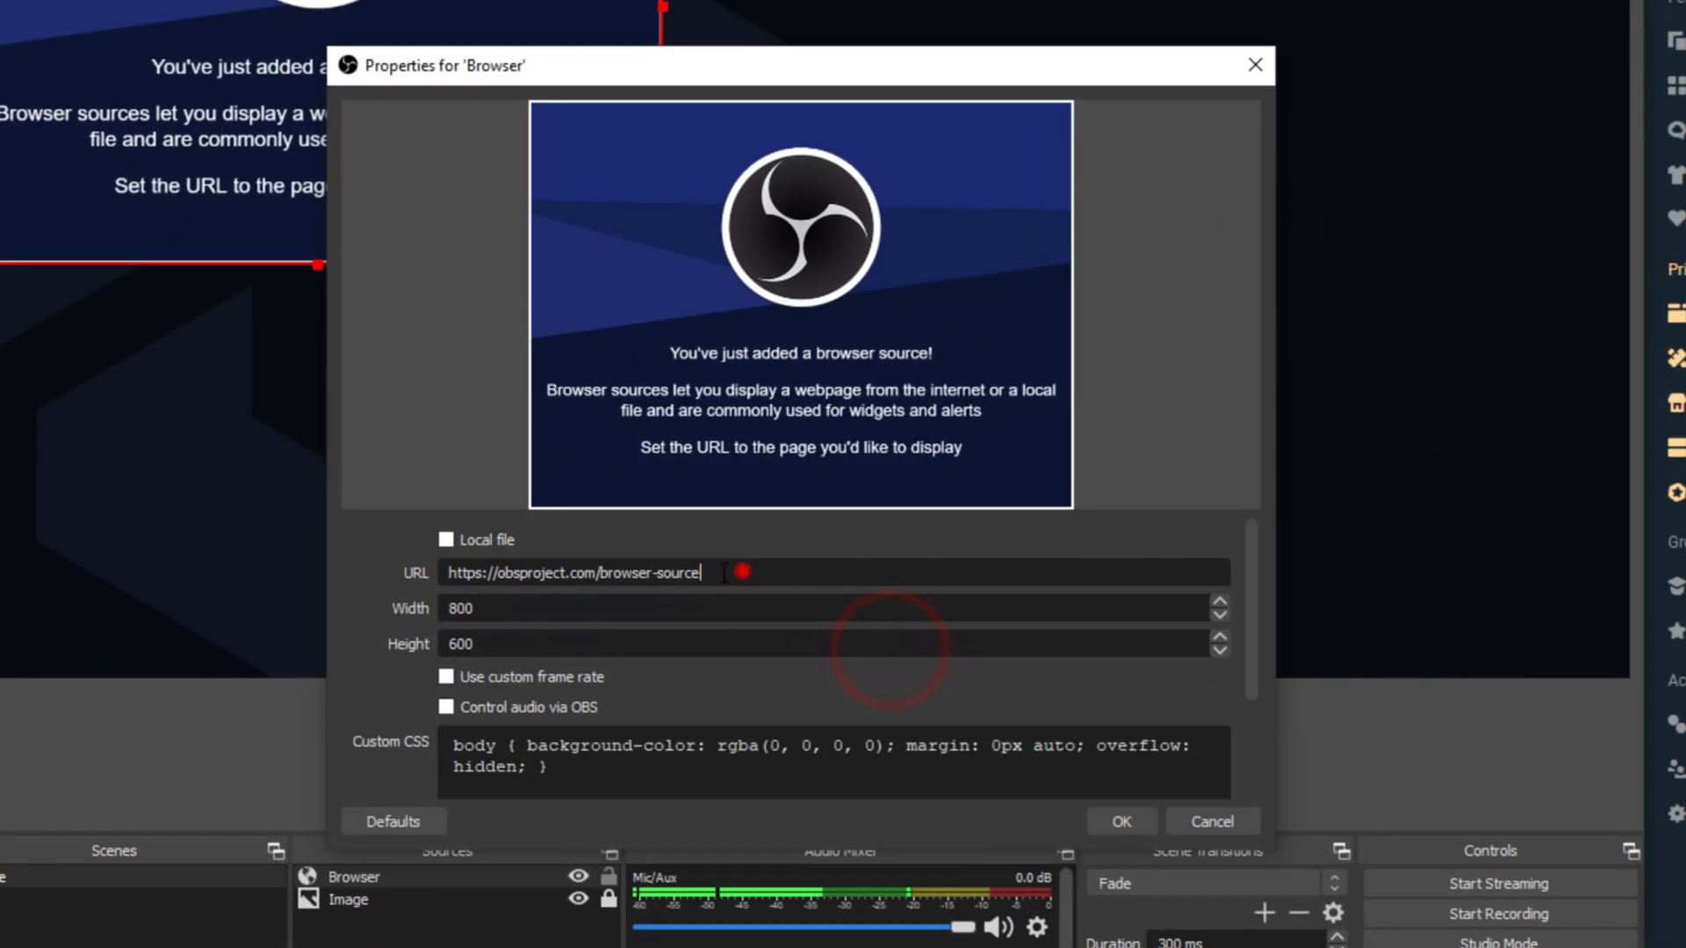
{"action": "triple_click", "coordinate": [711, 567]}
{"action": "key", "text": "ctrl+v"}
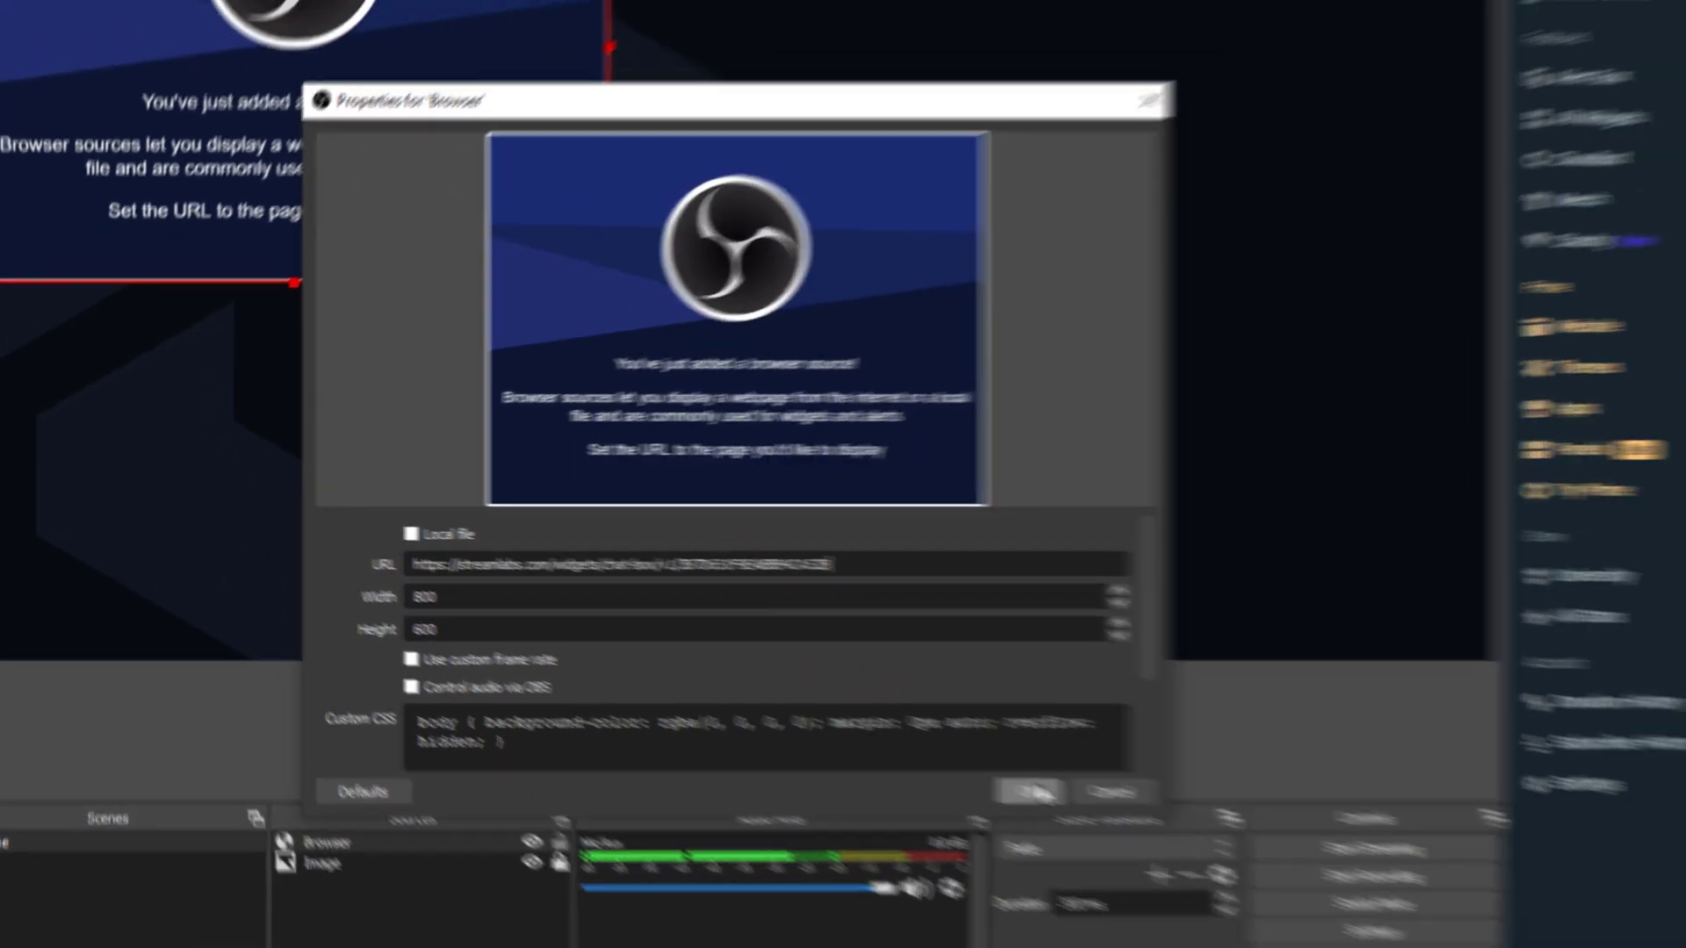
{"action": "left_click", "coordinate": [1122, 821]}
{"action": "left_click_drag", "start_coordinate": [258, 335], "coordinate": [389, 418]}
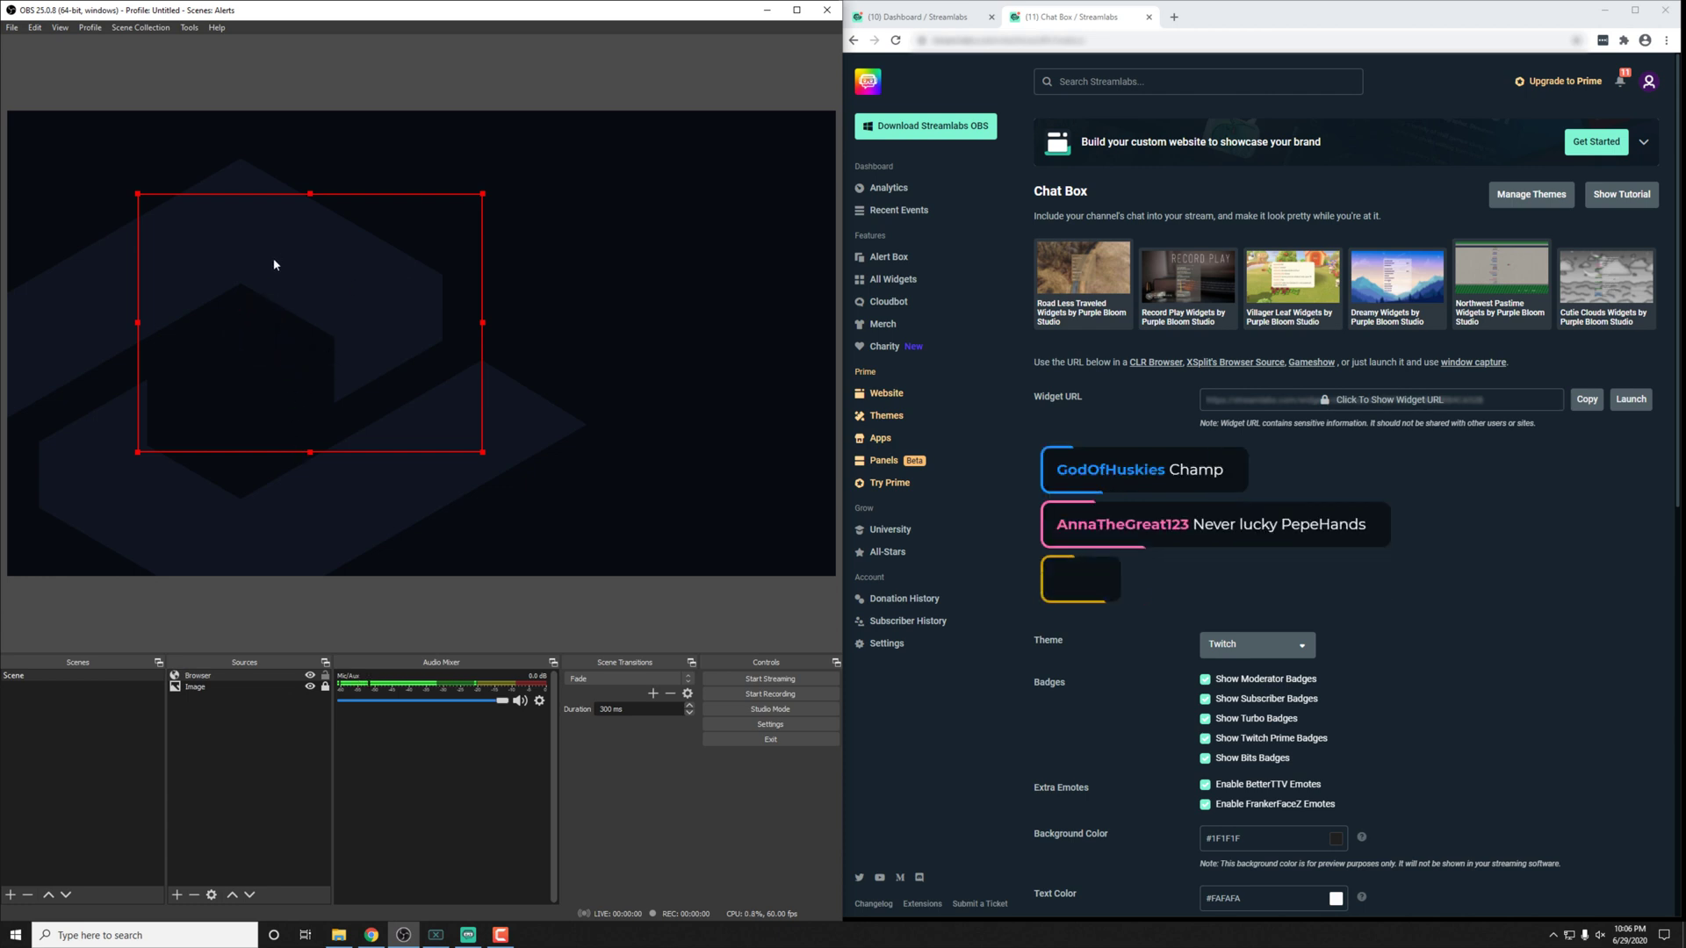
Step: In Streamlabs OBS, add a Chatbox widget source named Chatbox and move it on the canvas
{"action": "left_click", "coordinate": [468, 936]}
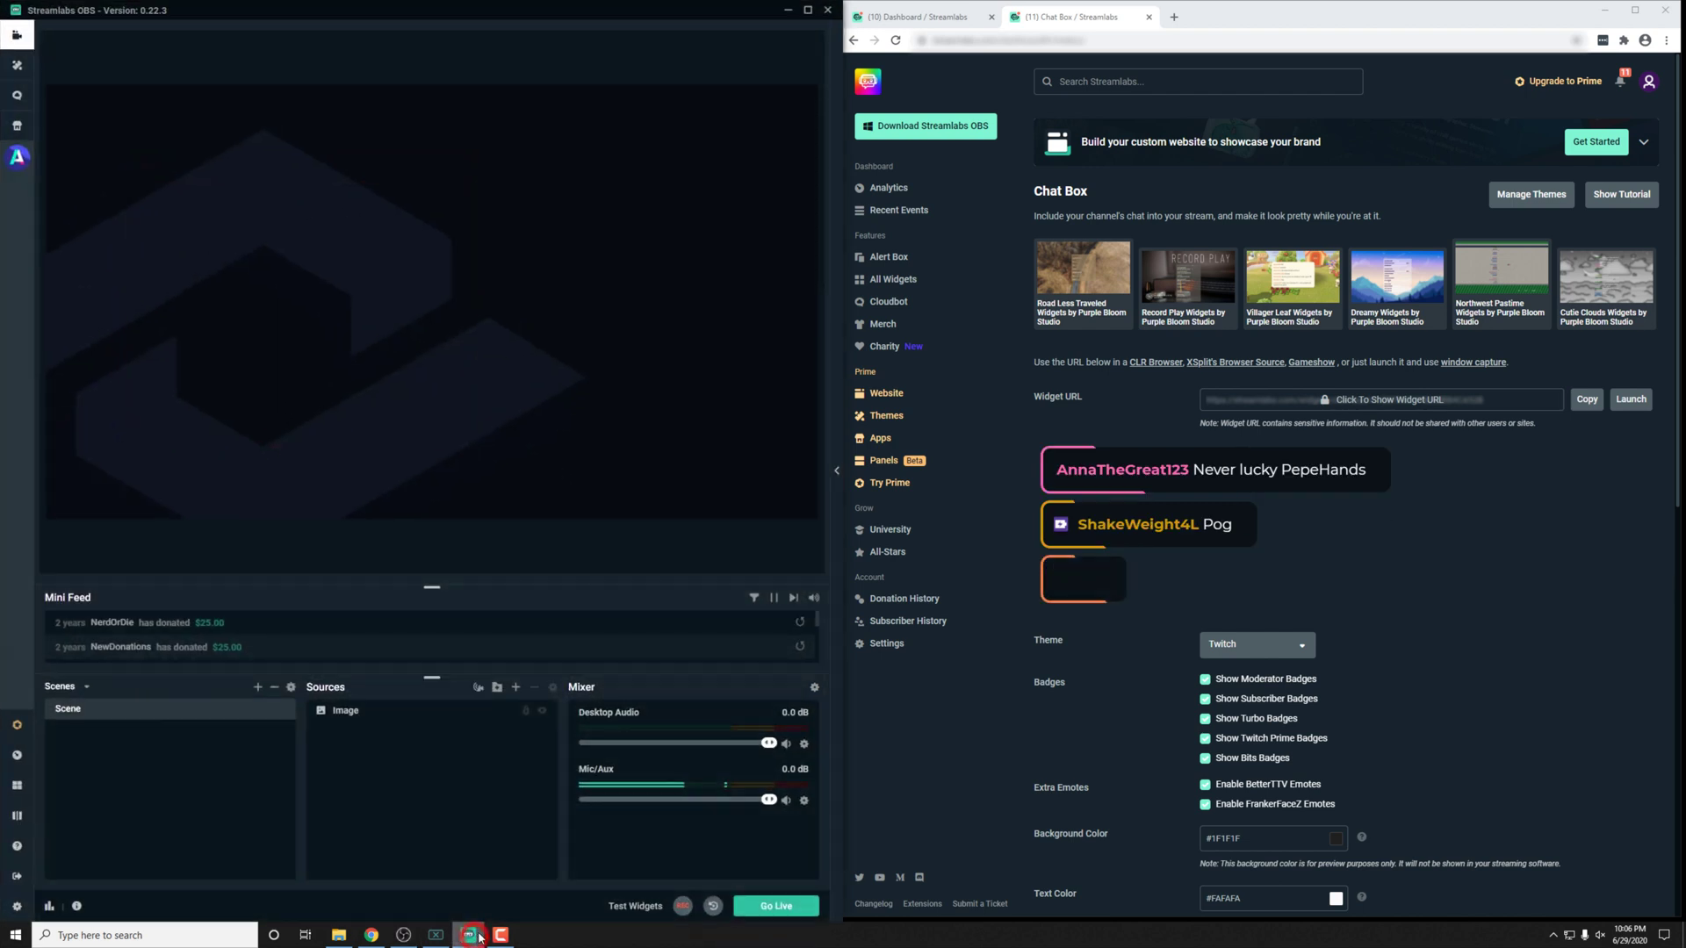
{"action": "left_click", "coordinate": [515, 687]}
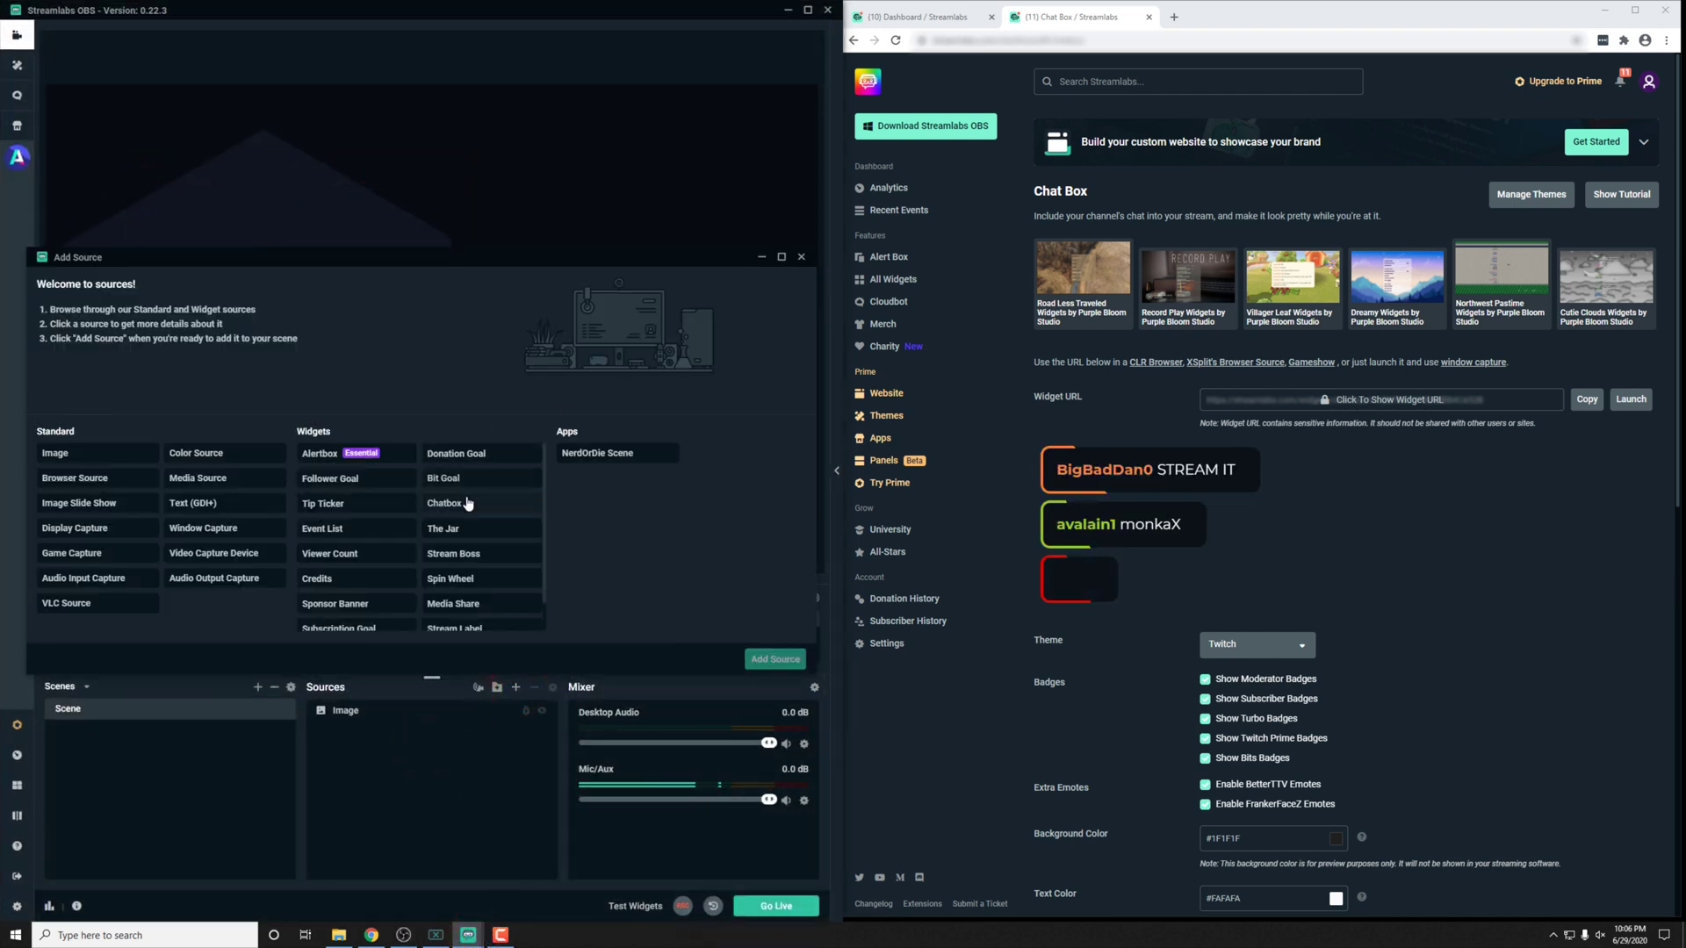
{"action": "left_click", "coordinate": [452, 504]}
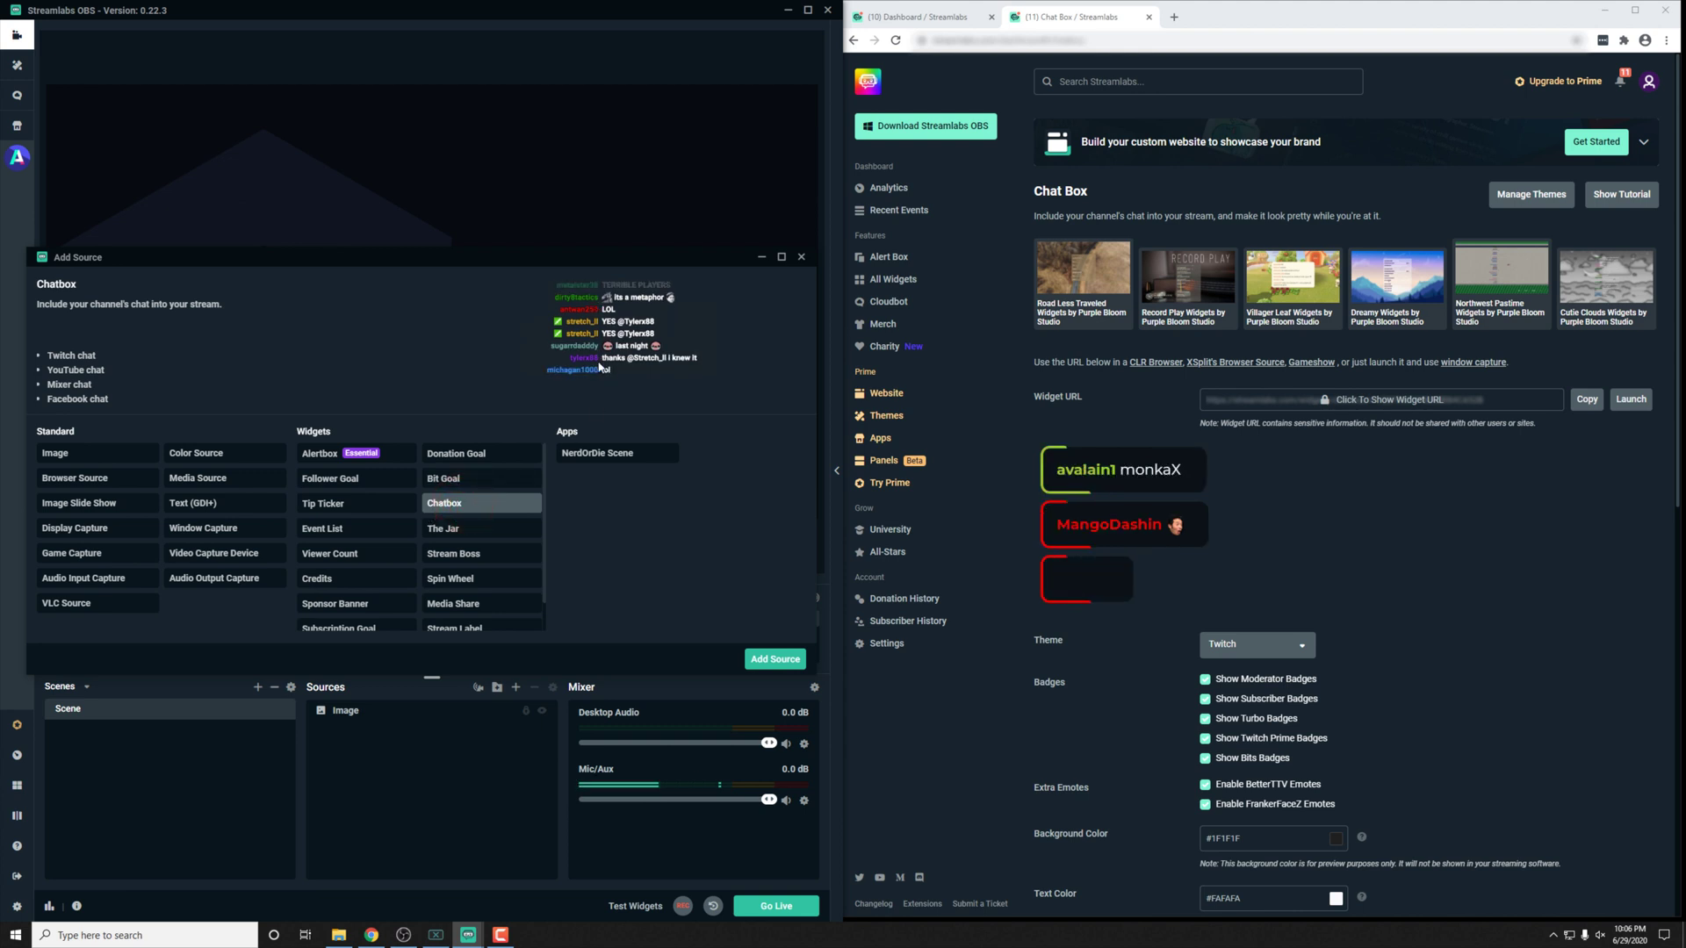
{"action": "left_click", "coordinate": [775, 658]}
{"action": "left_click", "coordinate": [558, 546]}
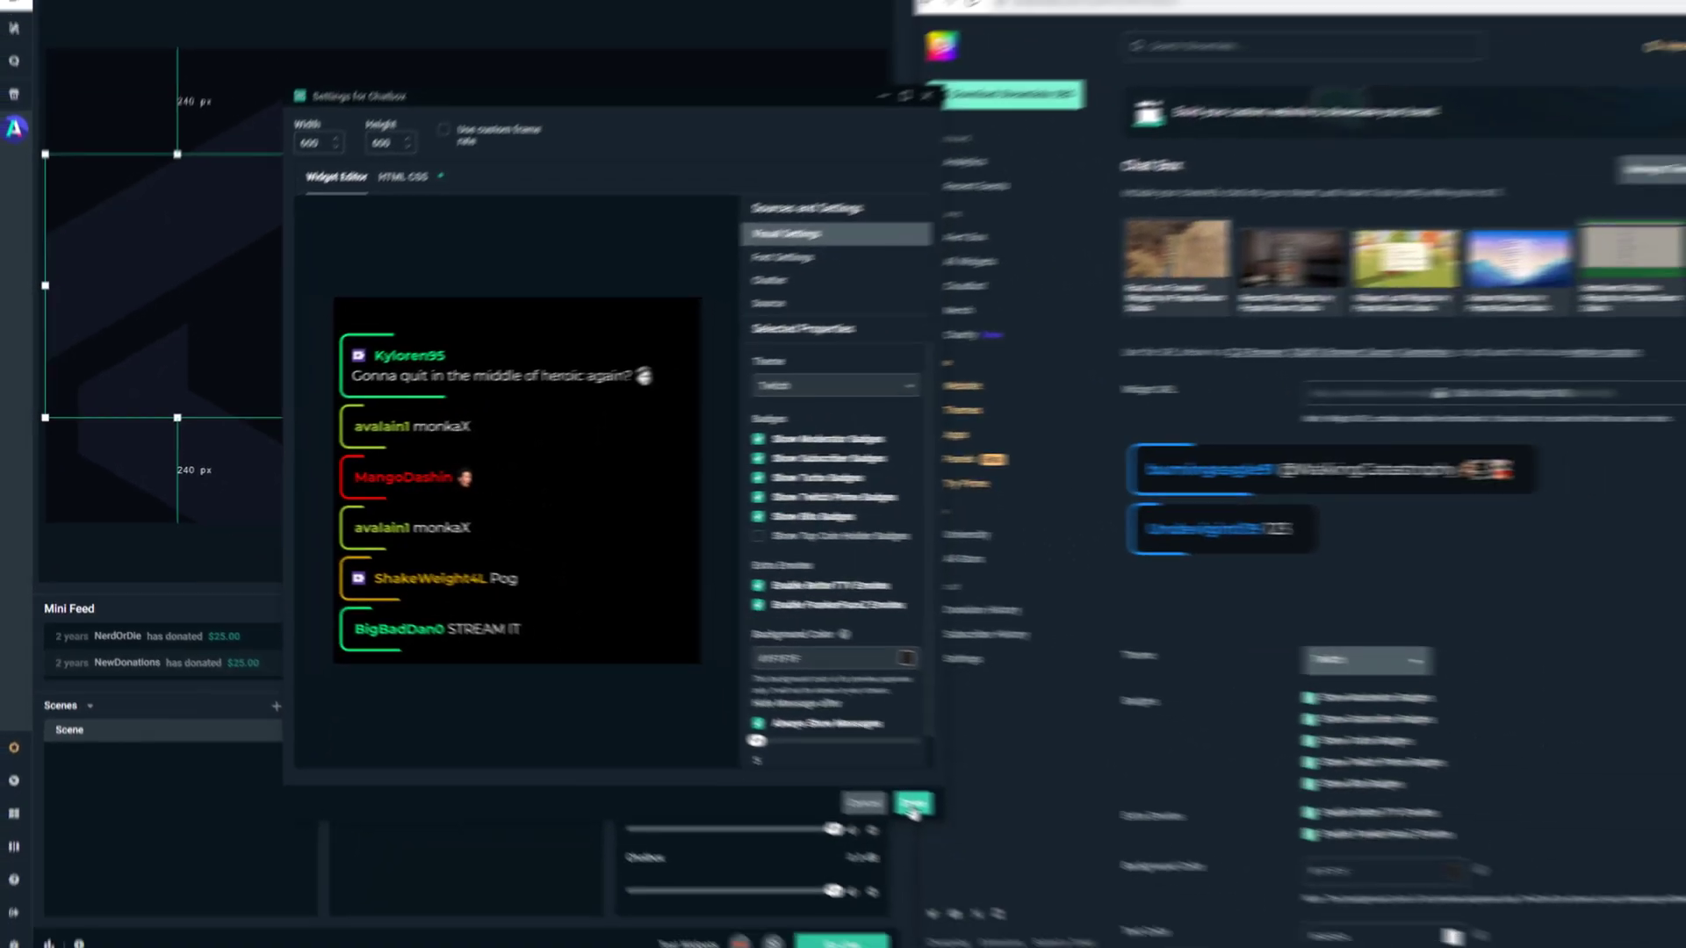
{"action": "left_click", "coordinate": [1243, 929]}
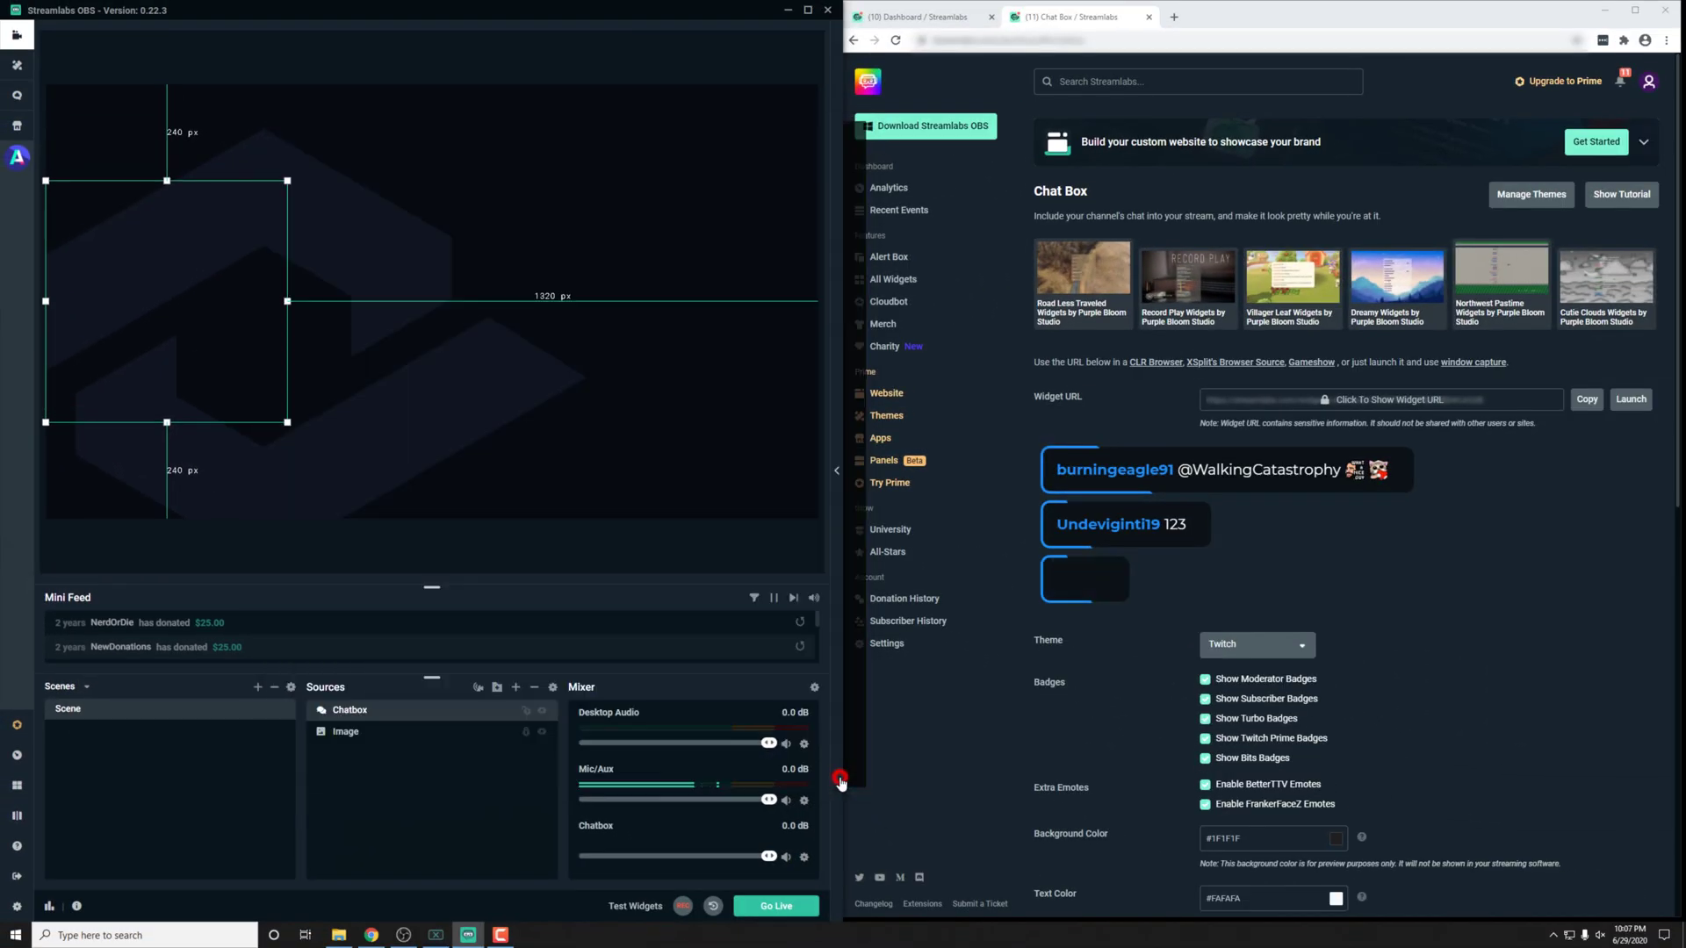
{"action": "left_click_drag", "start_coordinate": [170, 383], "coordinate": [277, 420]}
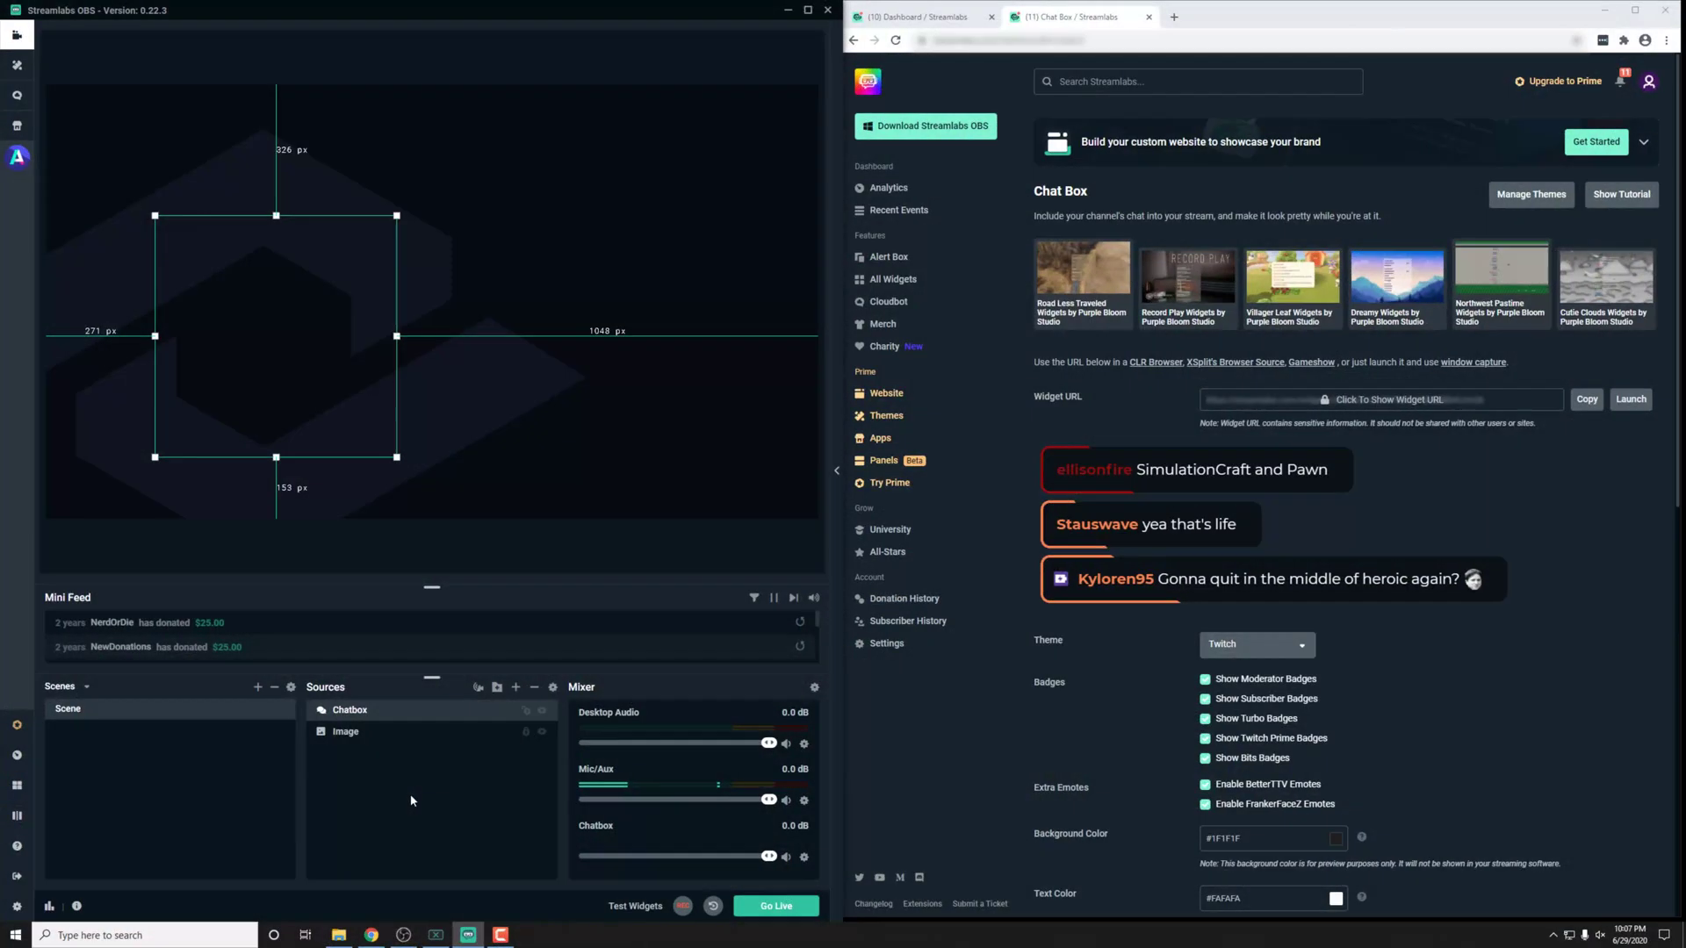
{"action": "left_click", "coordinate": [276, 390]}
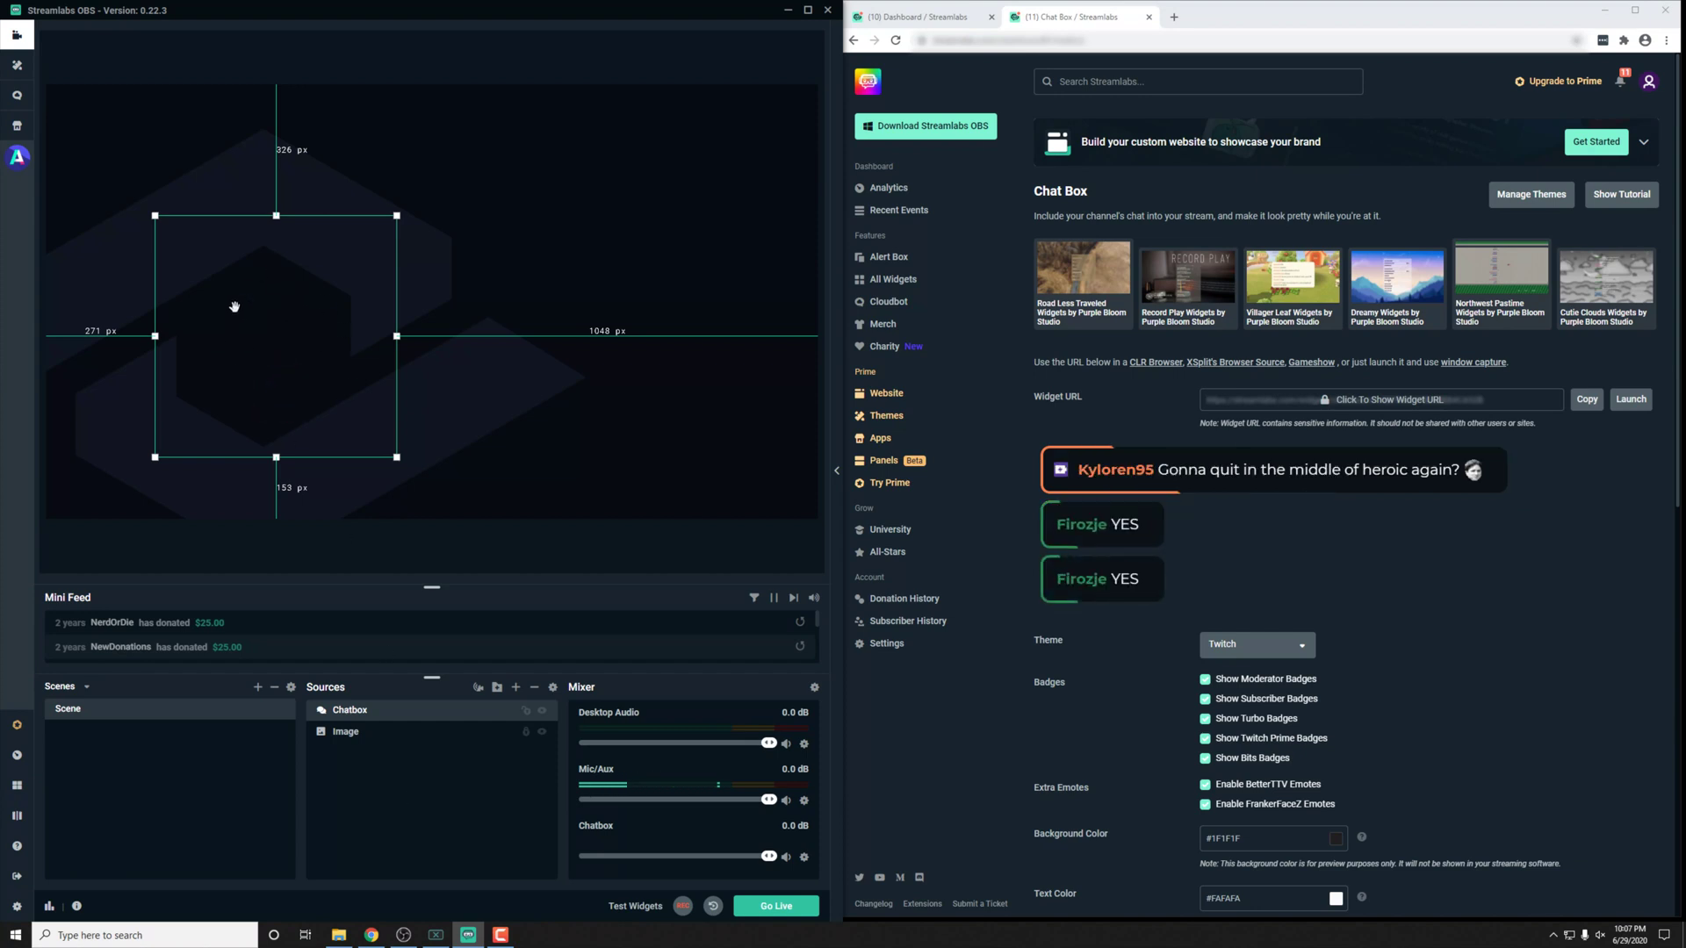
Step: Back in OBS Studio, append ?simulate=1 to the Browser source URL
{"action": "left_click", "coordinate": [788, 10]}
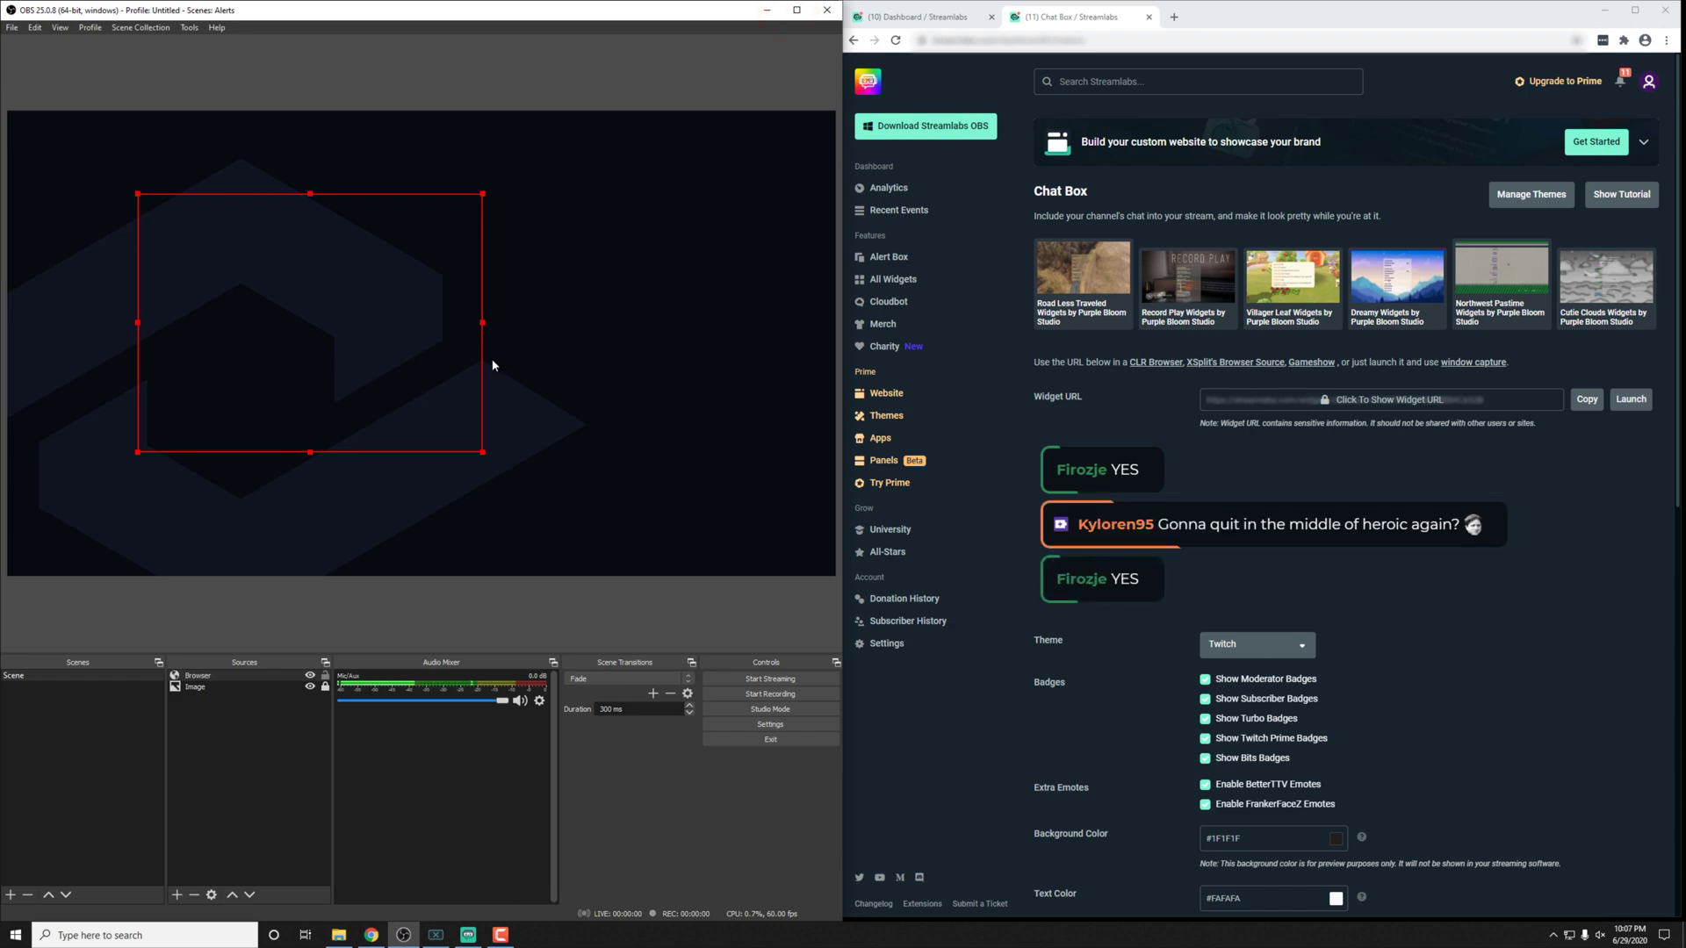
{"action": "double_click", "coordinate": [224, 676]}
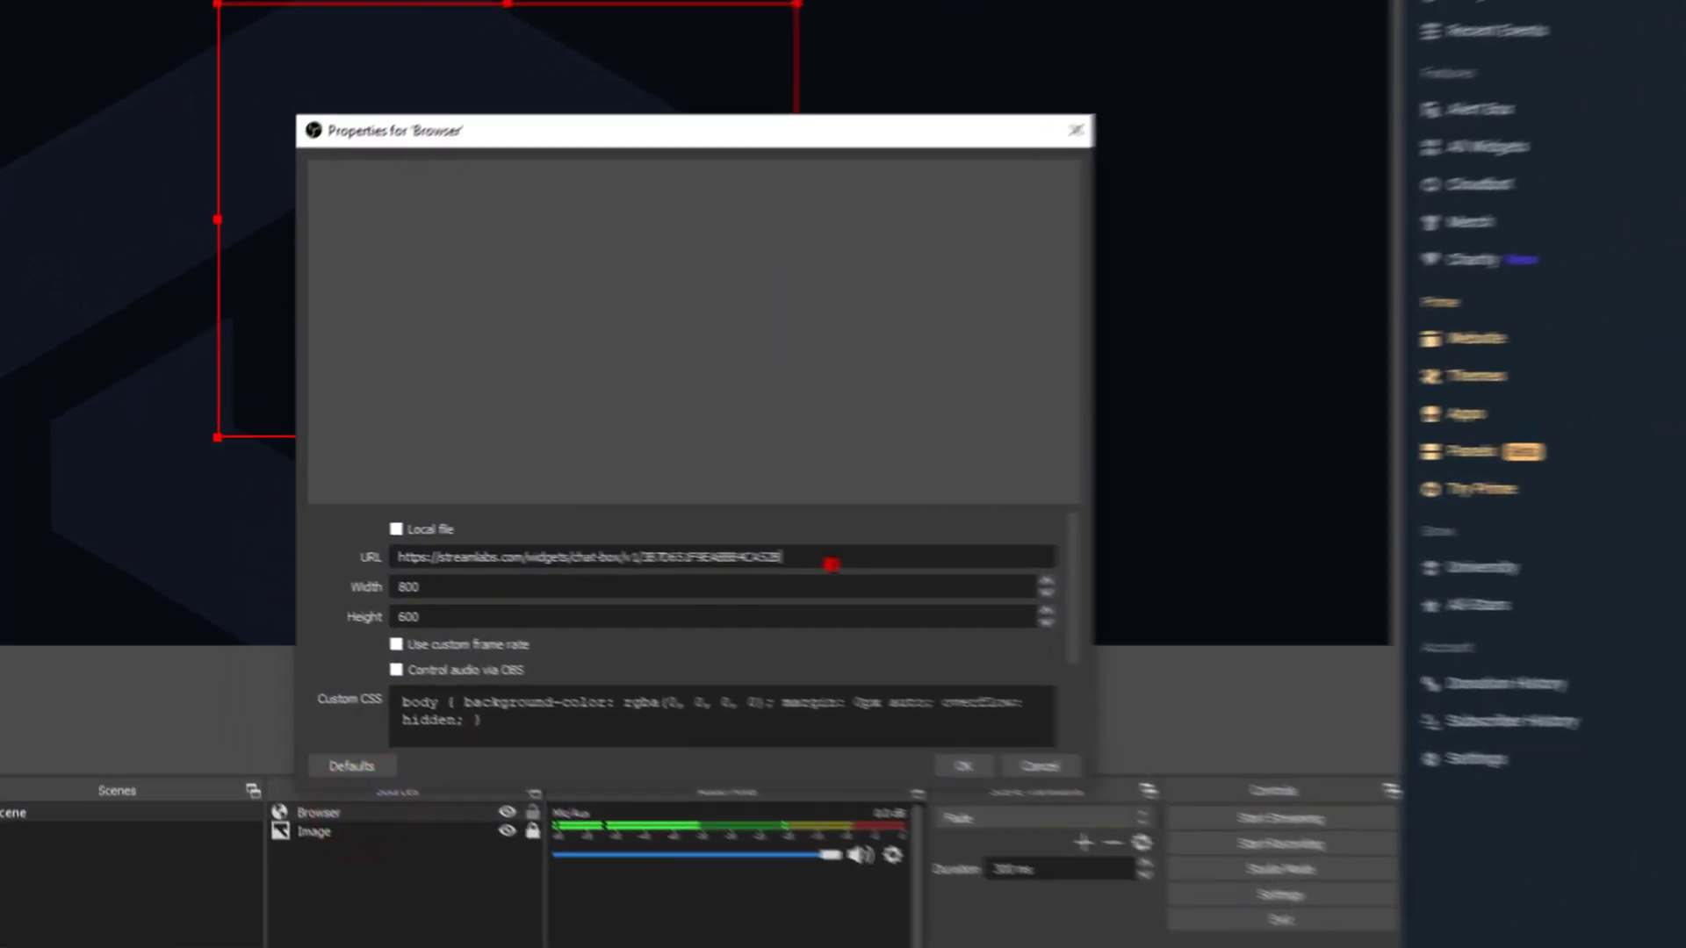
{"action": "left_click", "coordinate": [832, 564]}
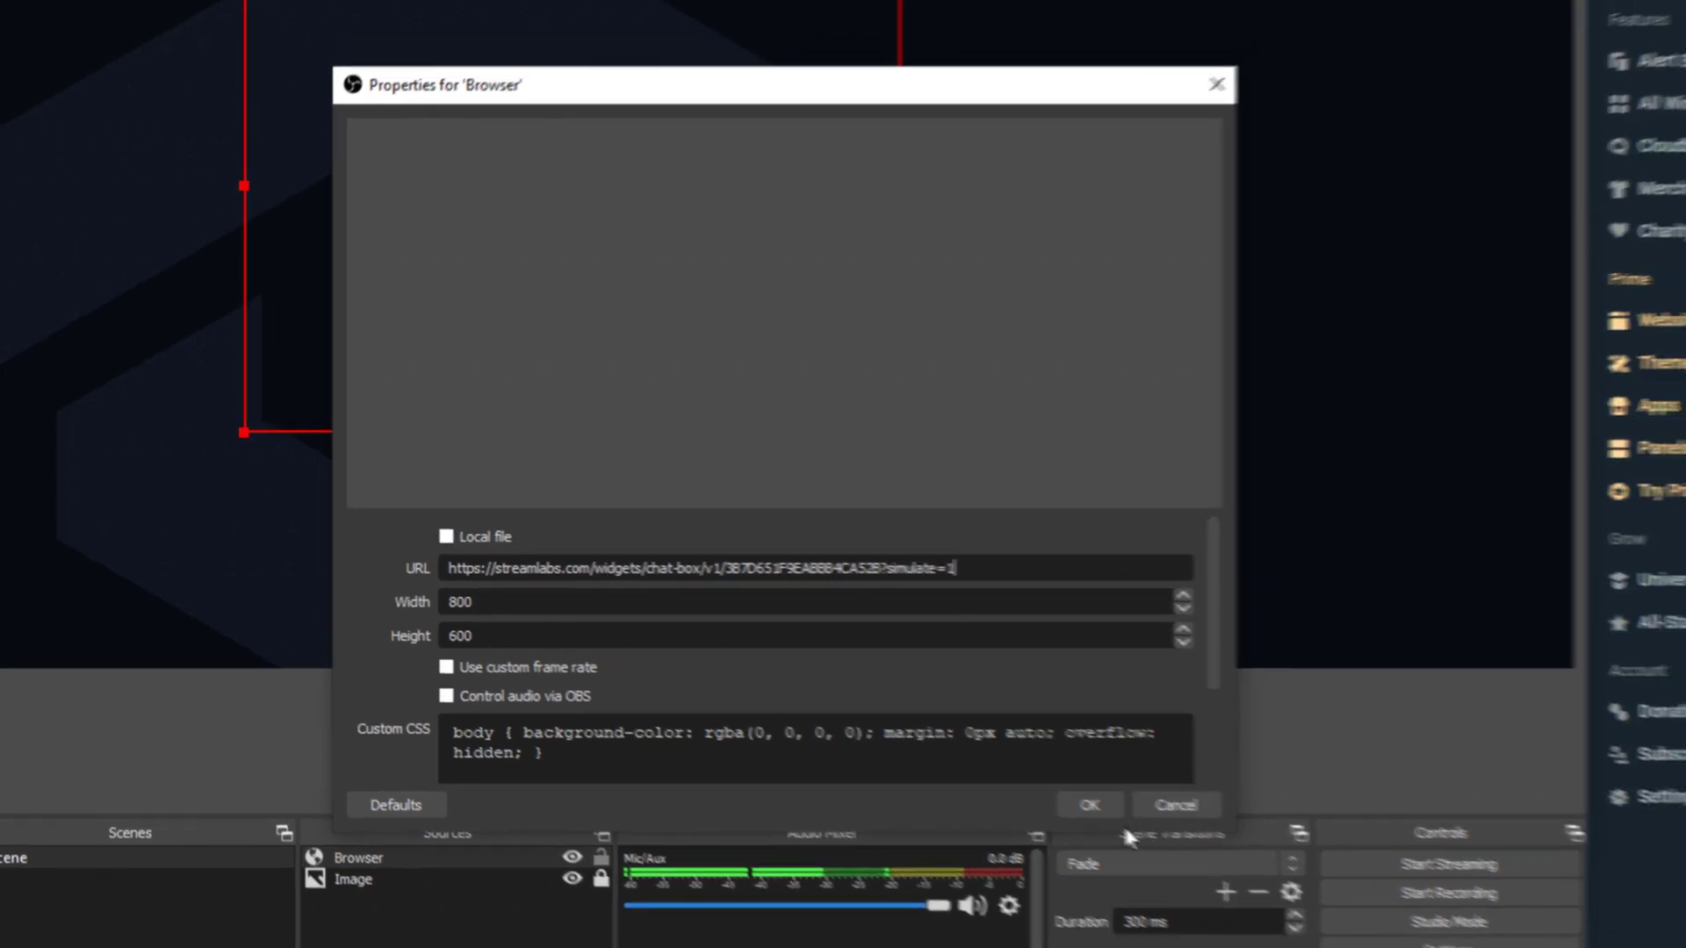
{"action": "left_click", "coordinate": [1140, 822]}
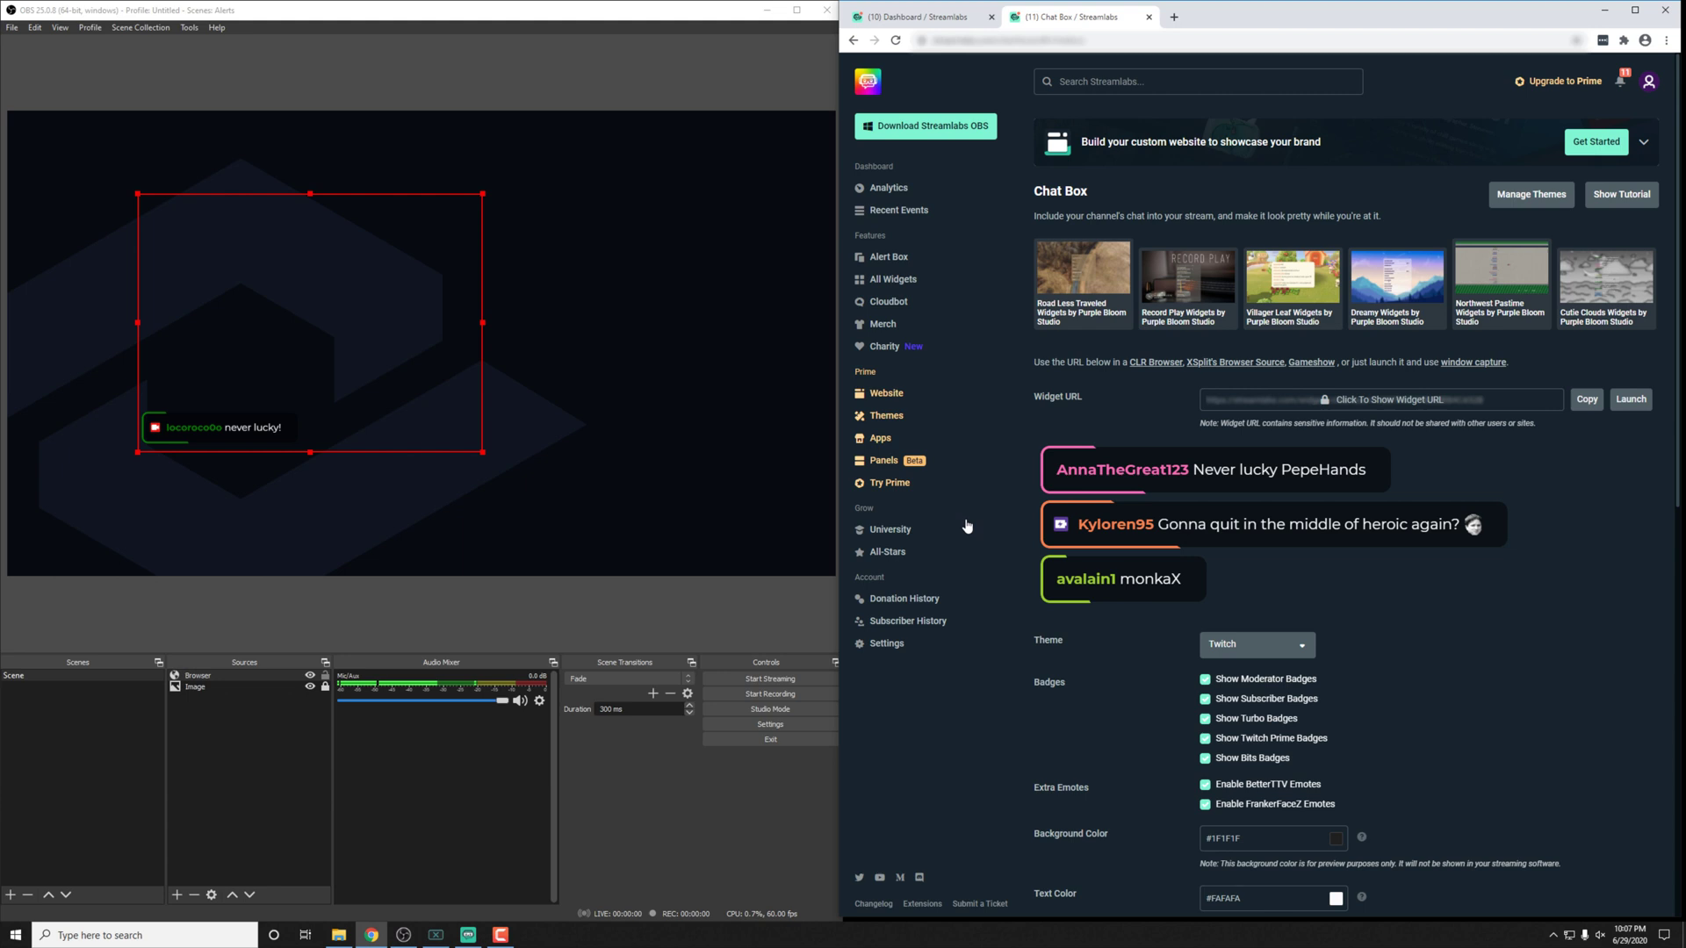
Step: Remove the simulate parameter from the Browser source URL
{"action": "left_click", "coordinate": [240, 678]}
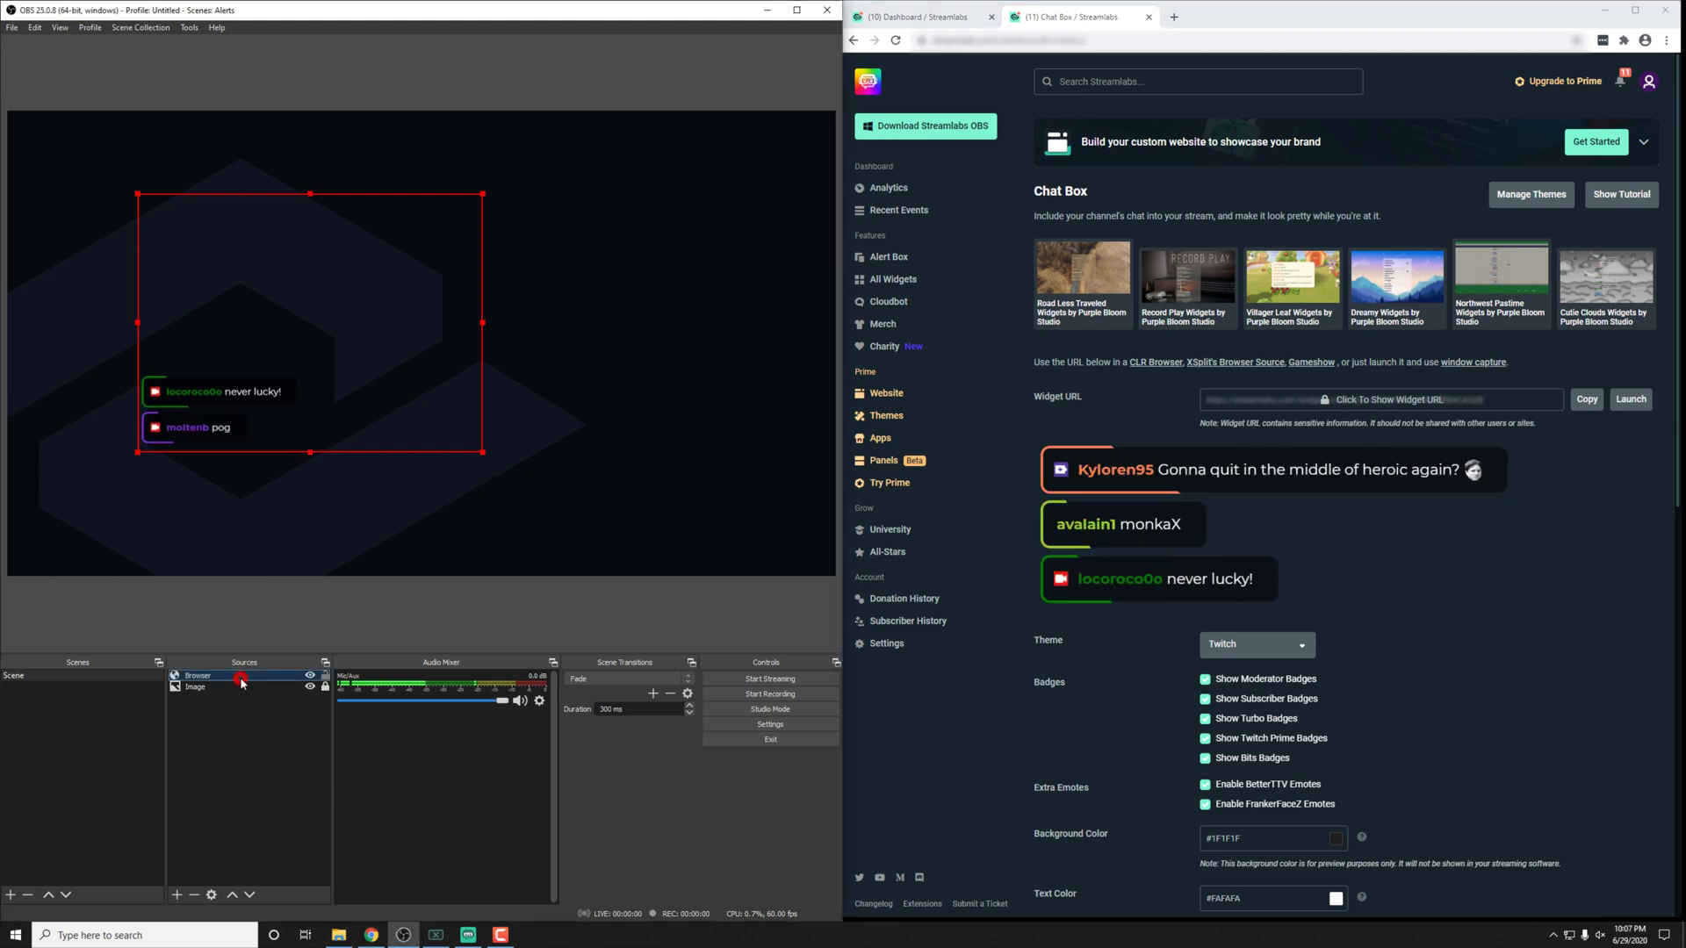
{"action": "double_click", "coordinate": [239, 678]}
{"action": "double_click", "coordinate": [472, 525]}
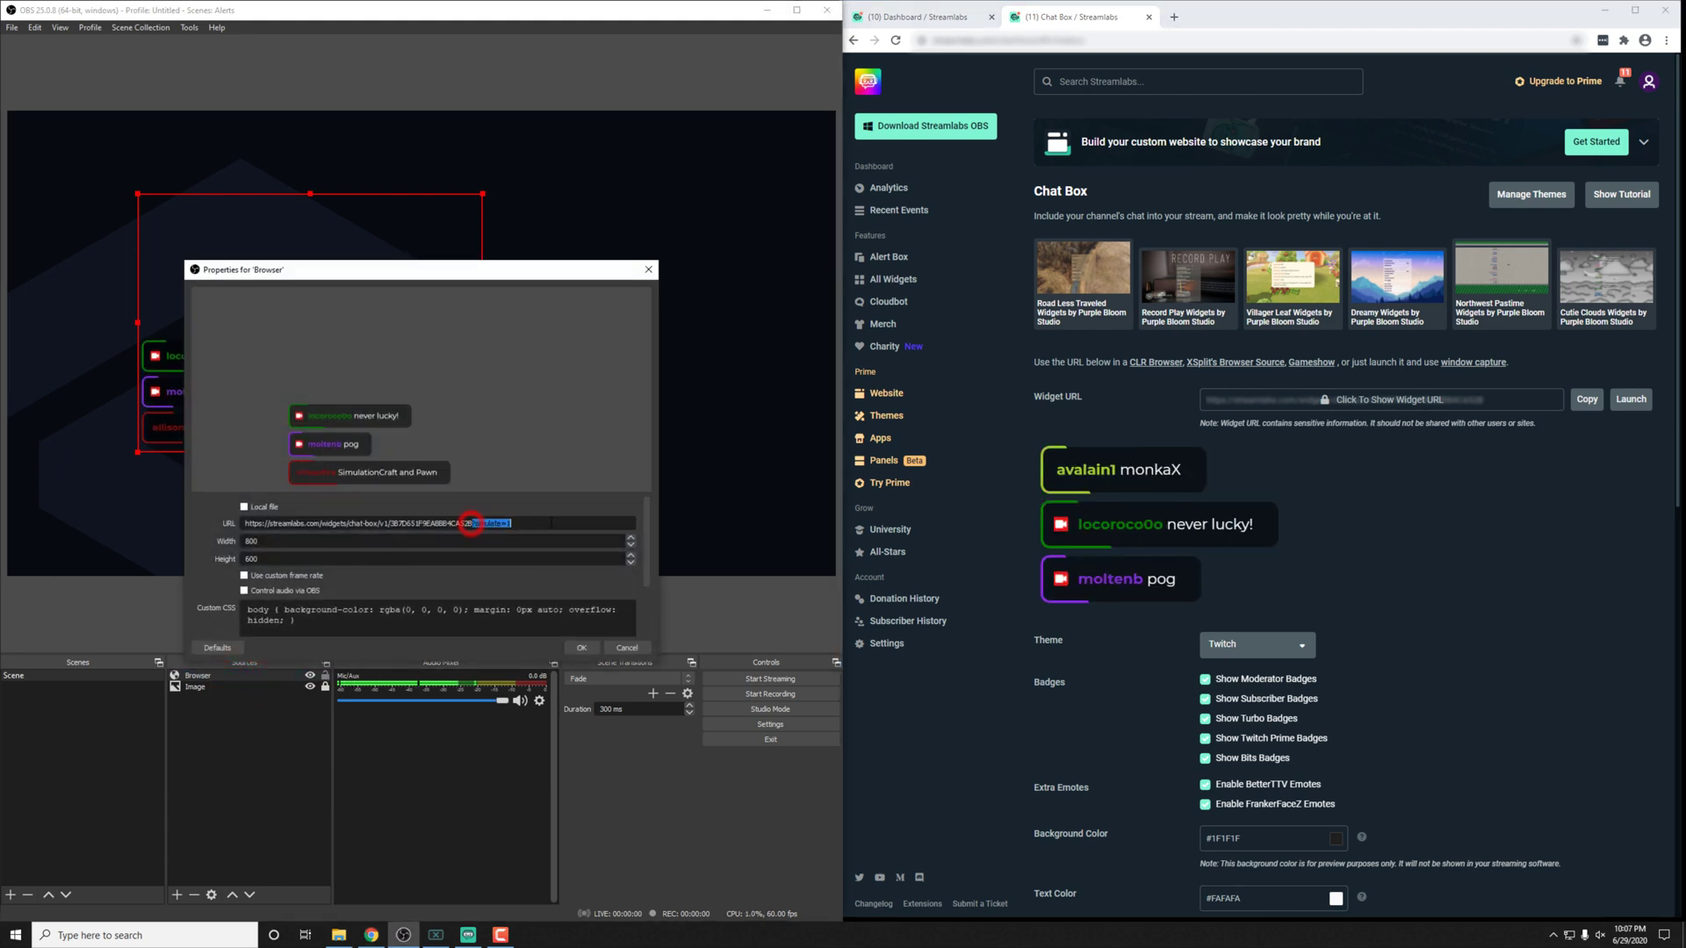
{"action": "left_click", "coordinate": [580, 647]}
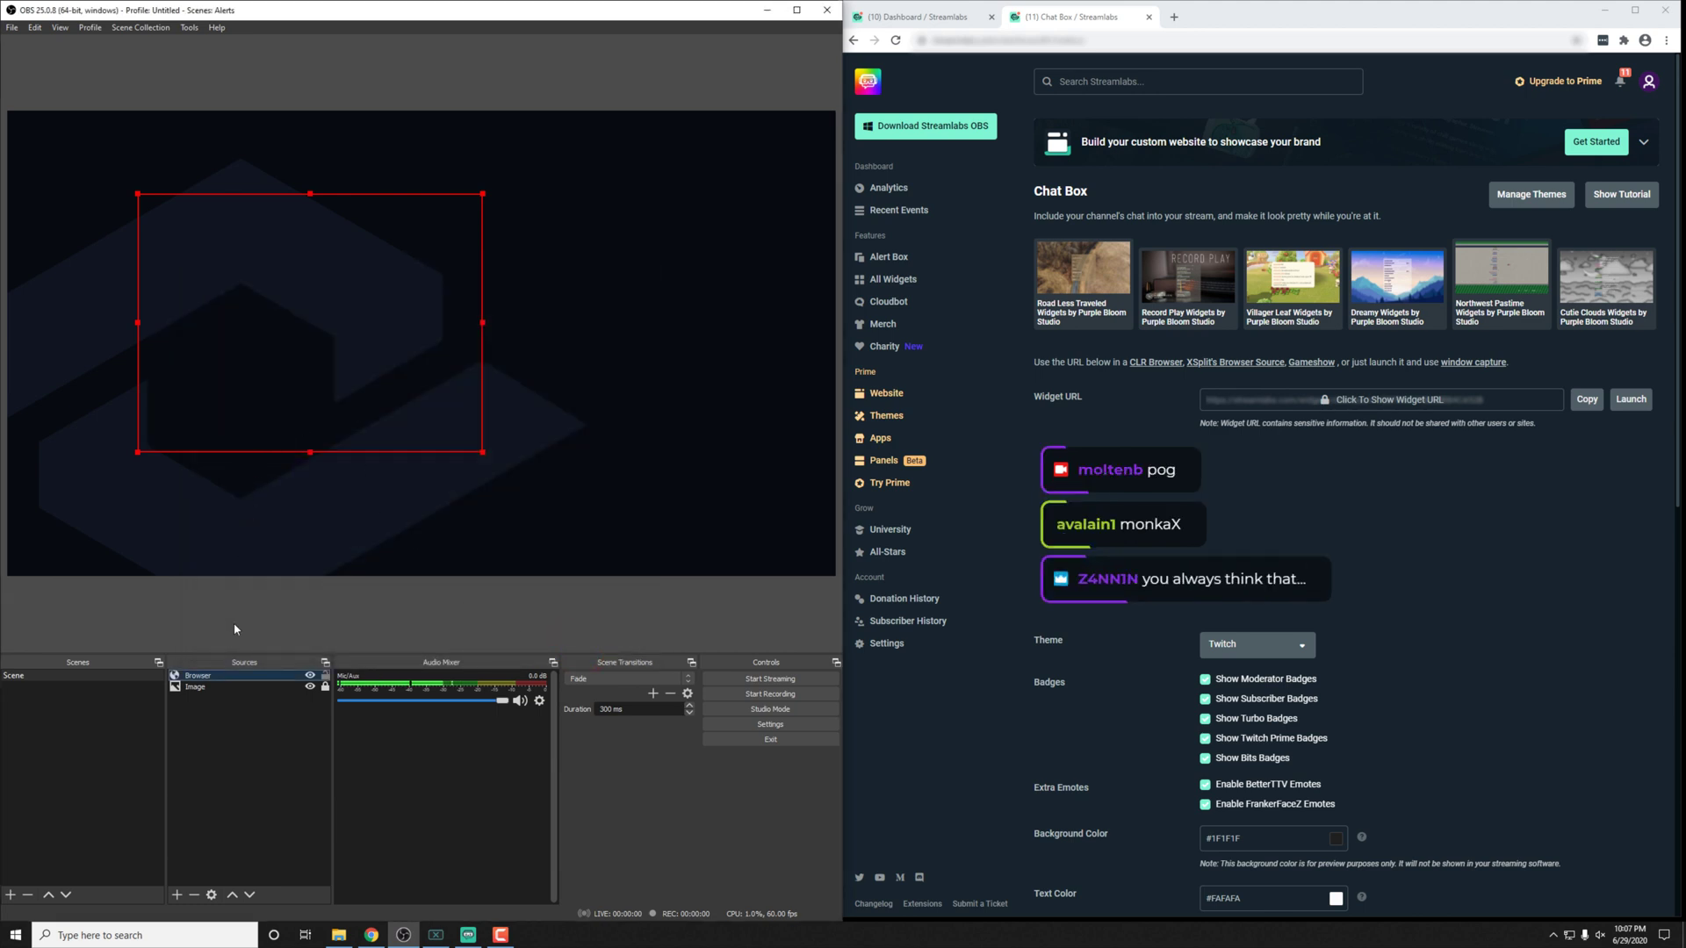
Step: Re-add ?simulate to the URL and move the chat box toward the canvas centre
{"action": "double_click", "coordinate": [237, 677]}
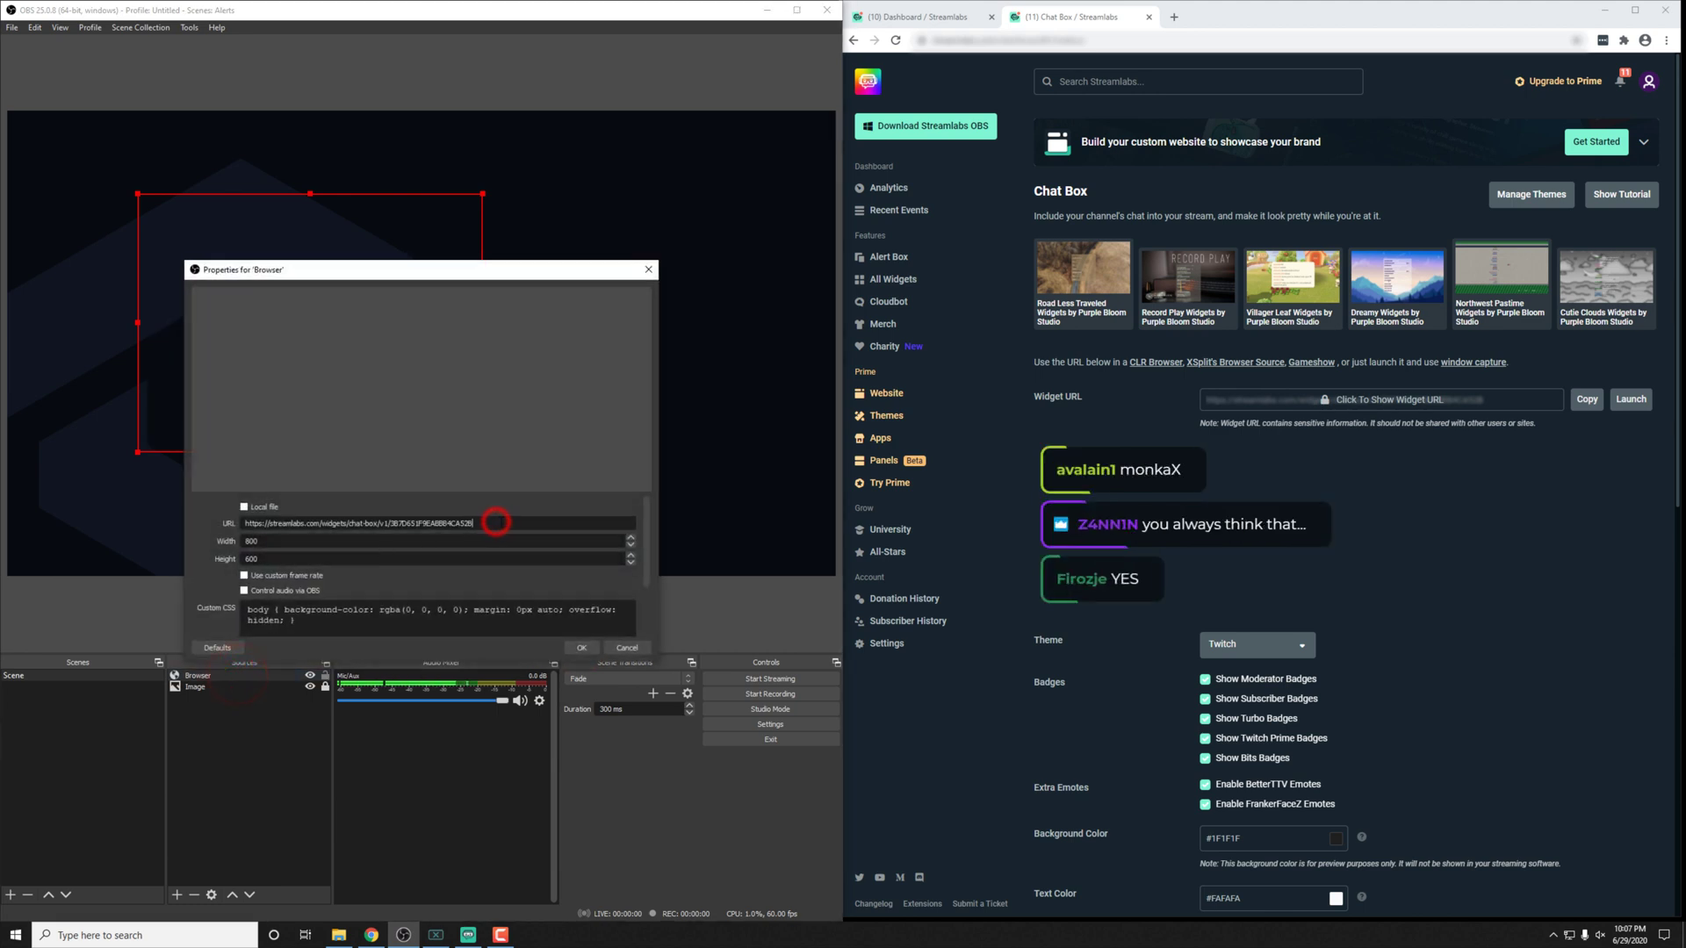
{"action": "type", "text": "?simul"}
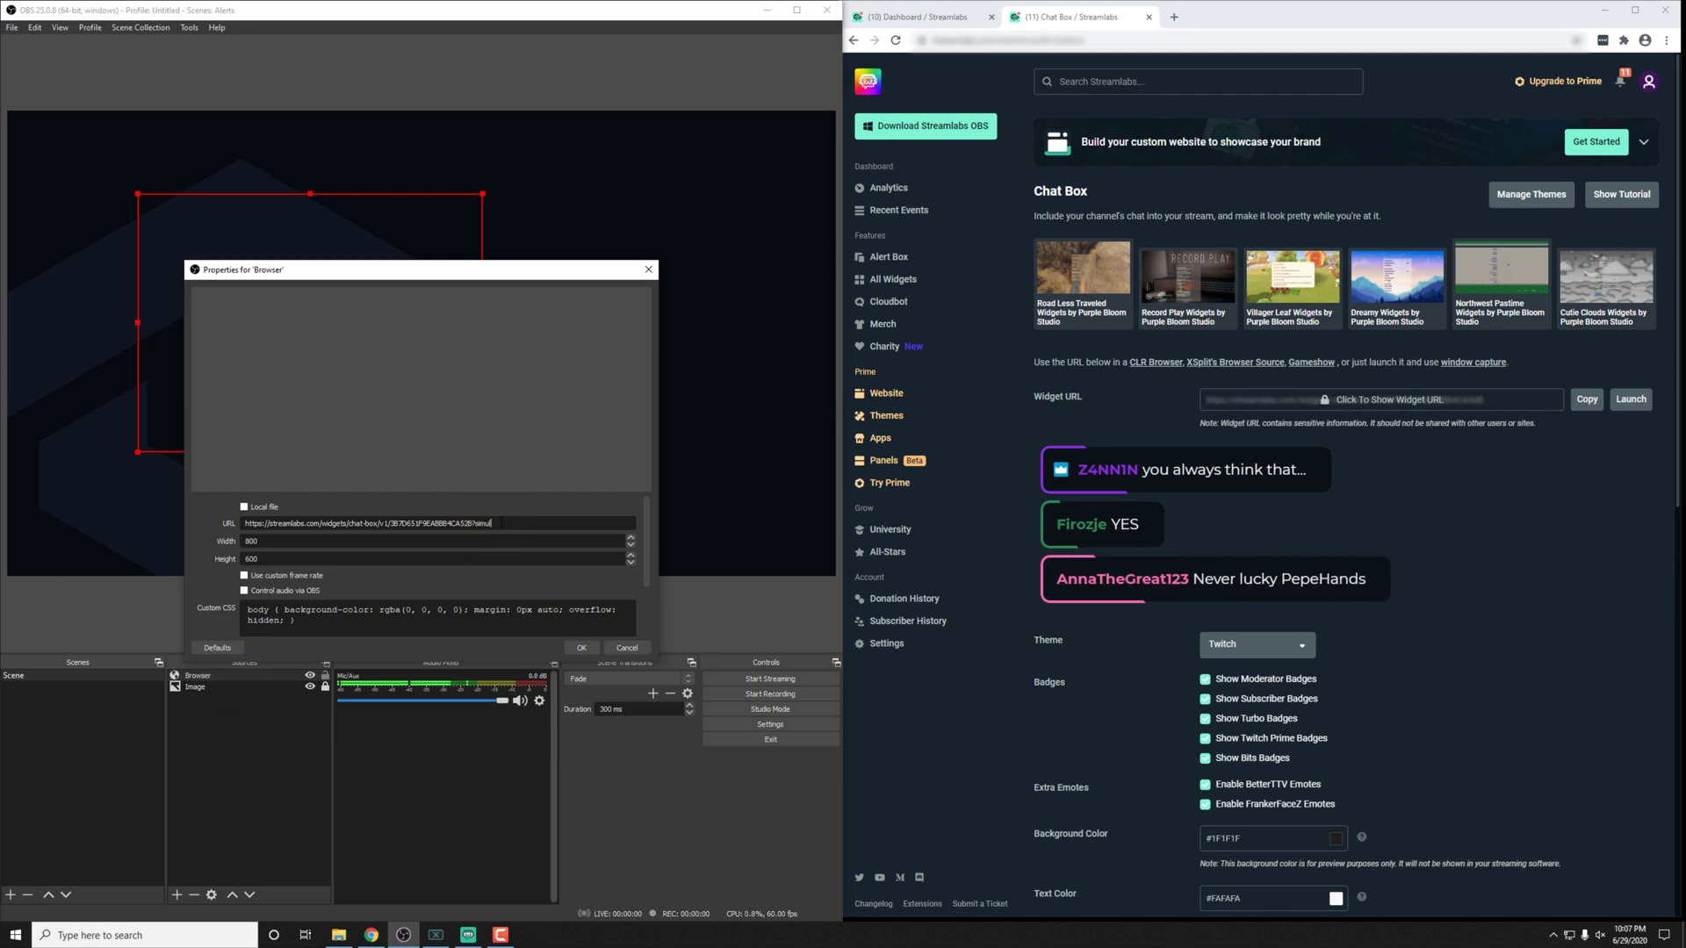
{"action": "type", "text": "ate=1"}
{"action": "key", "text": "Return"}
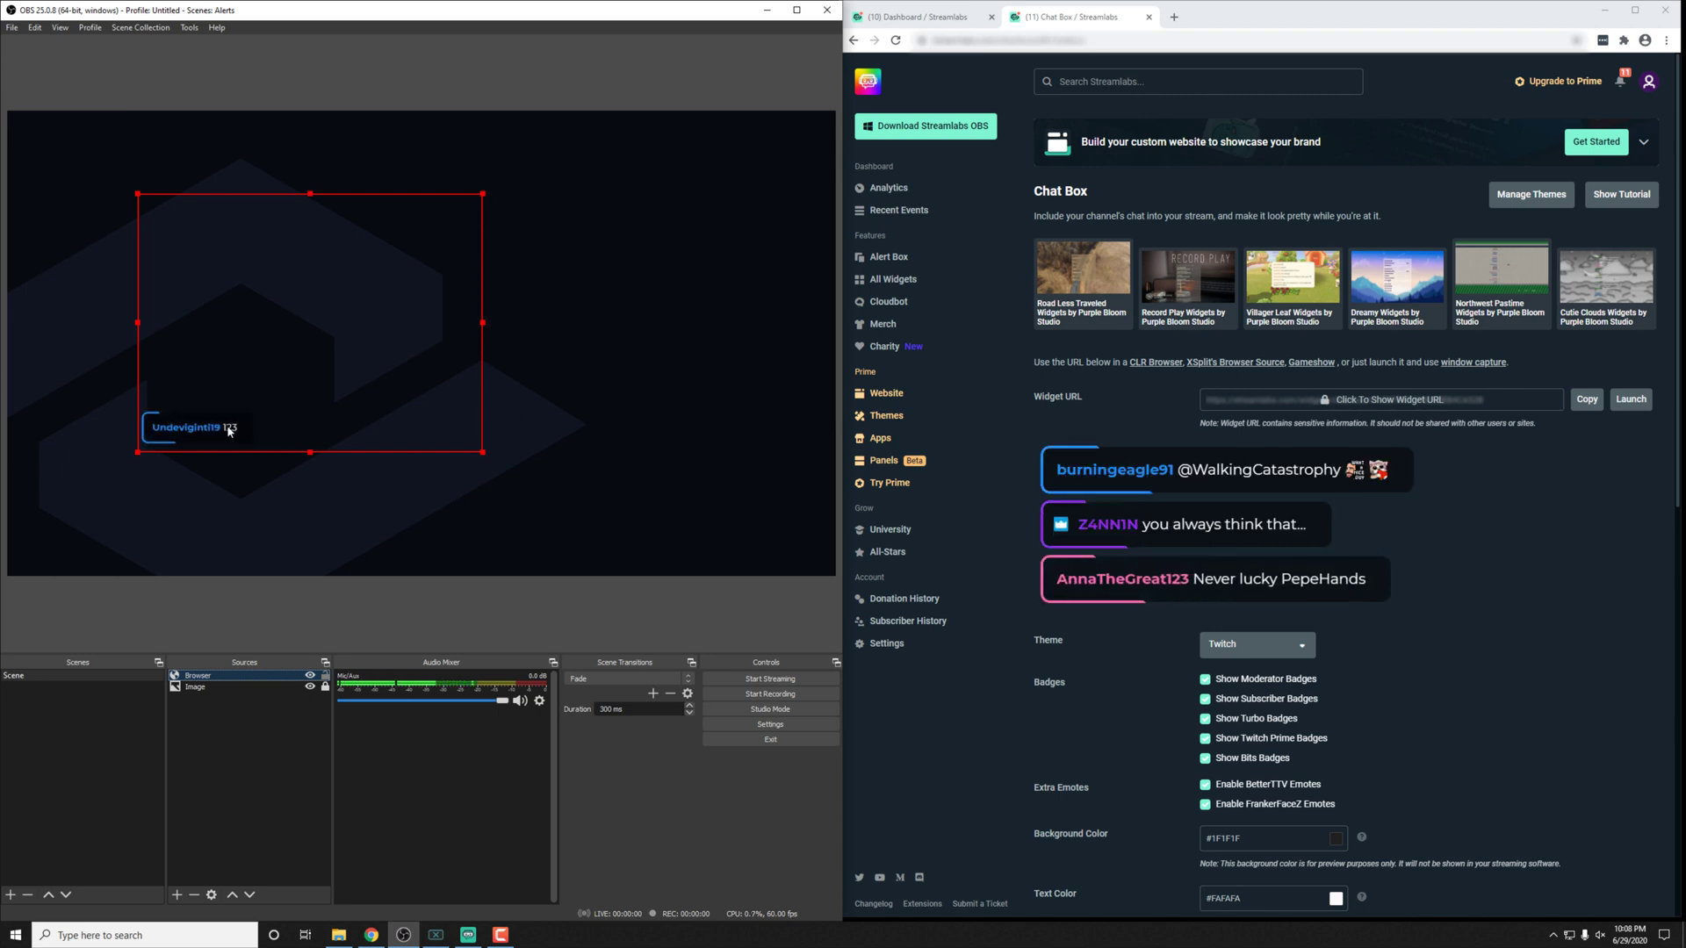
{"action": "left_click_drag", "start_coordinate": [282, 379], "coordinate": [428, 367]}
Step: Set the Browser chat box size to 600 wide by 1000 tall and move it up into the canvas
{"action": "double_click", "coordinate": [227, 676]}
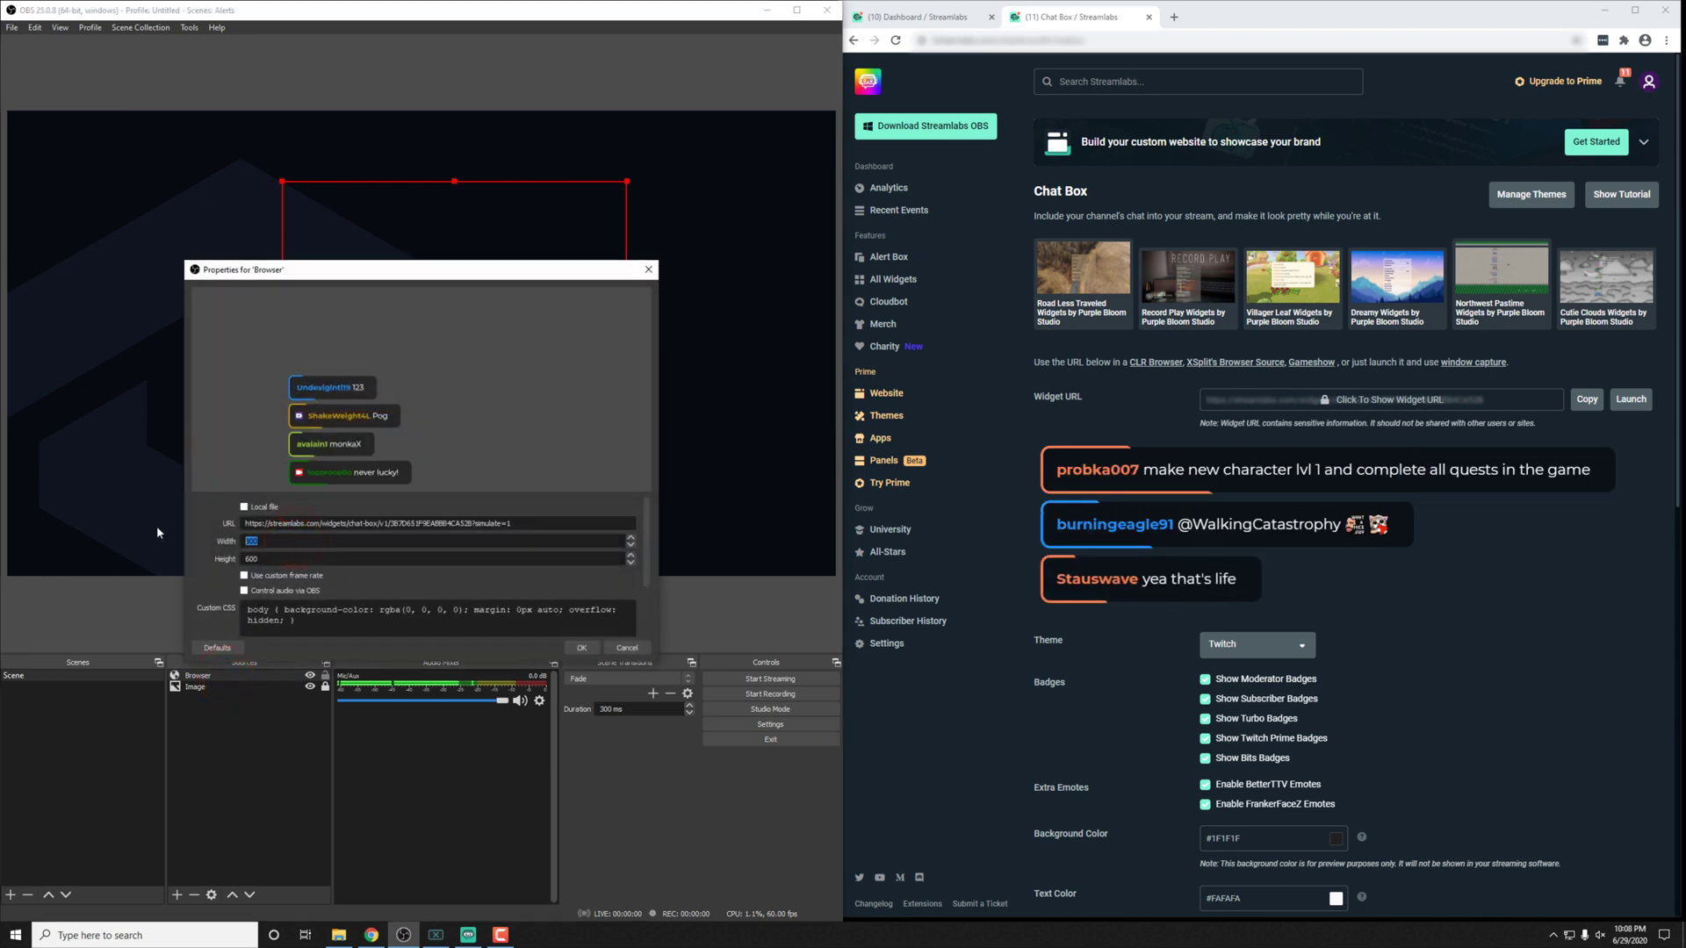
{"action": "type", "text": "600"}
{"action": "key", "text": "Tab"}
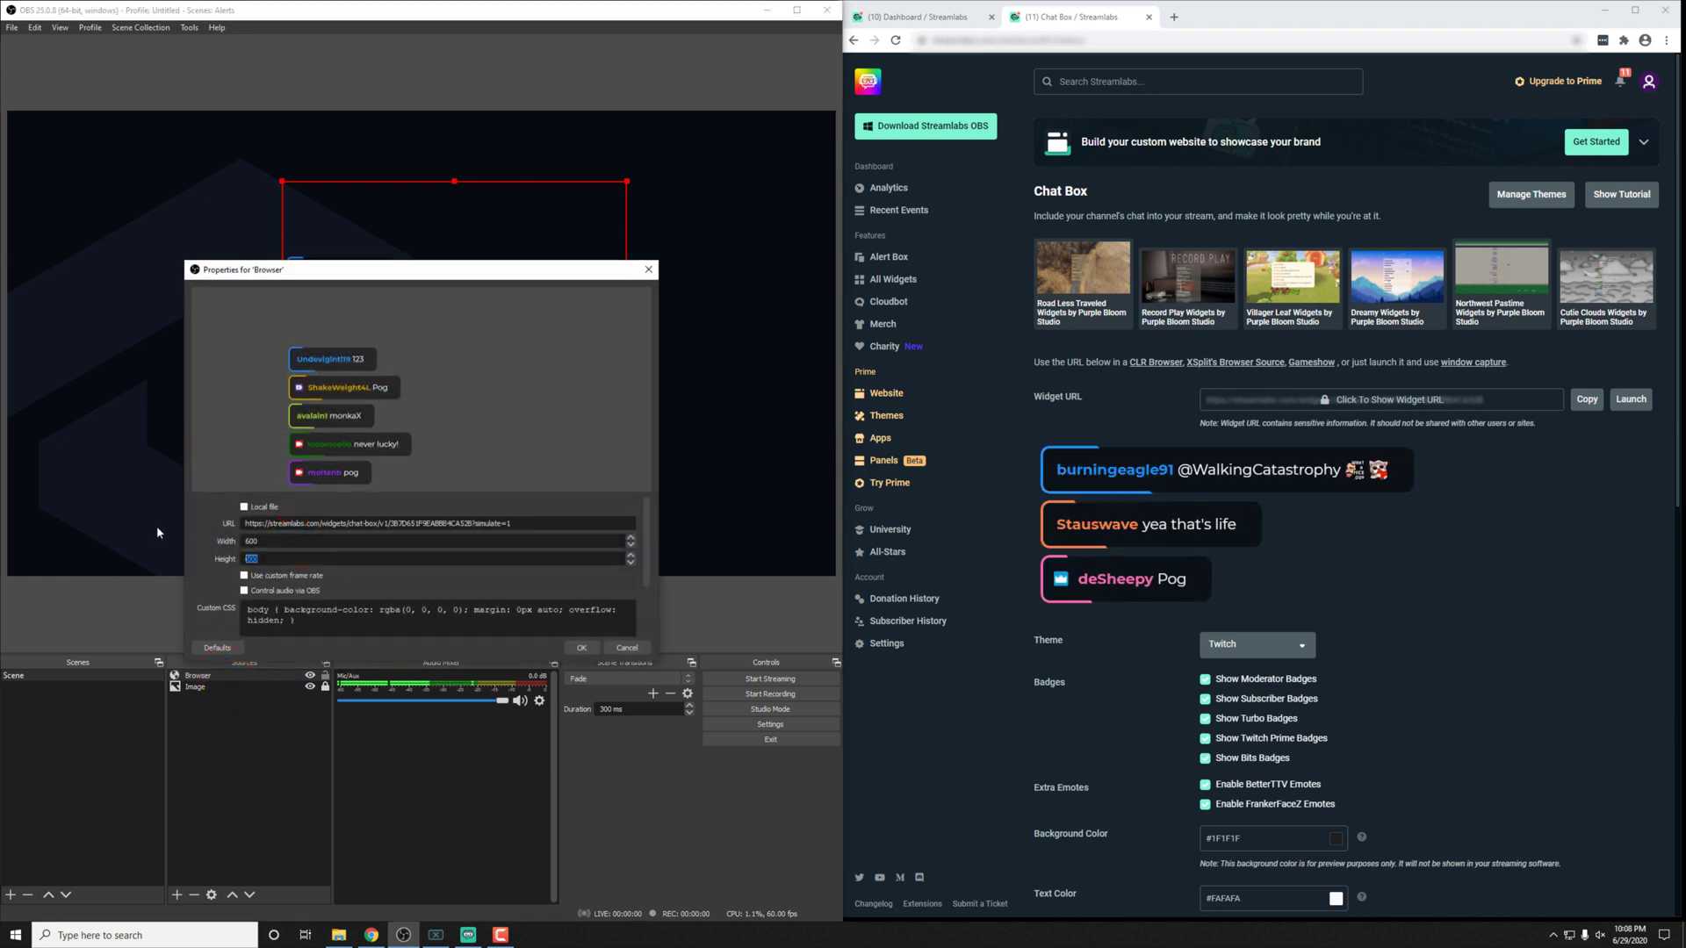
{"action": "type", "text": "1000"}
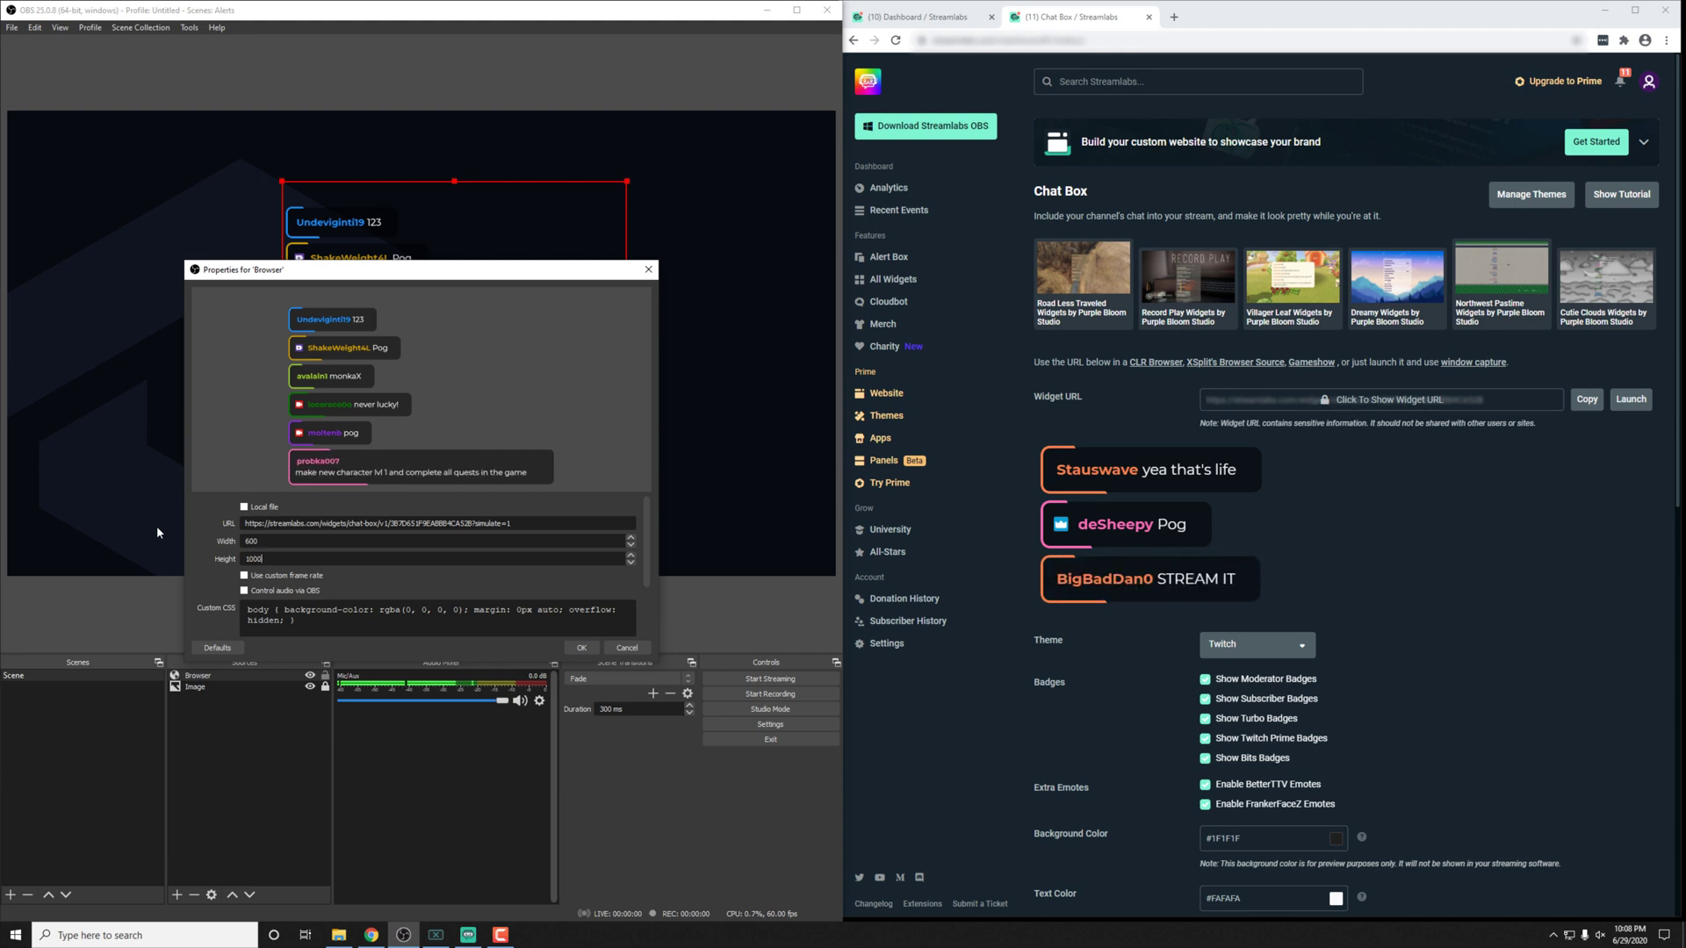
{"action": "left_click", "coordinate": [582, 647]}
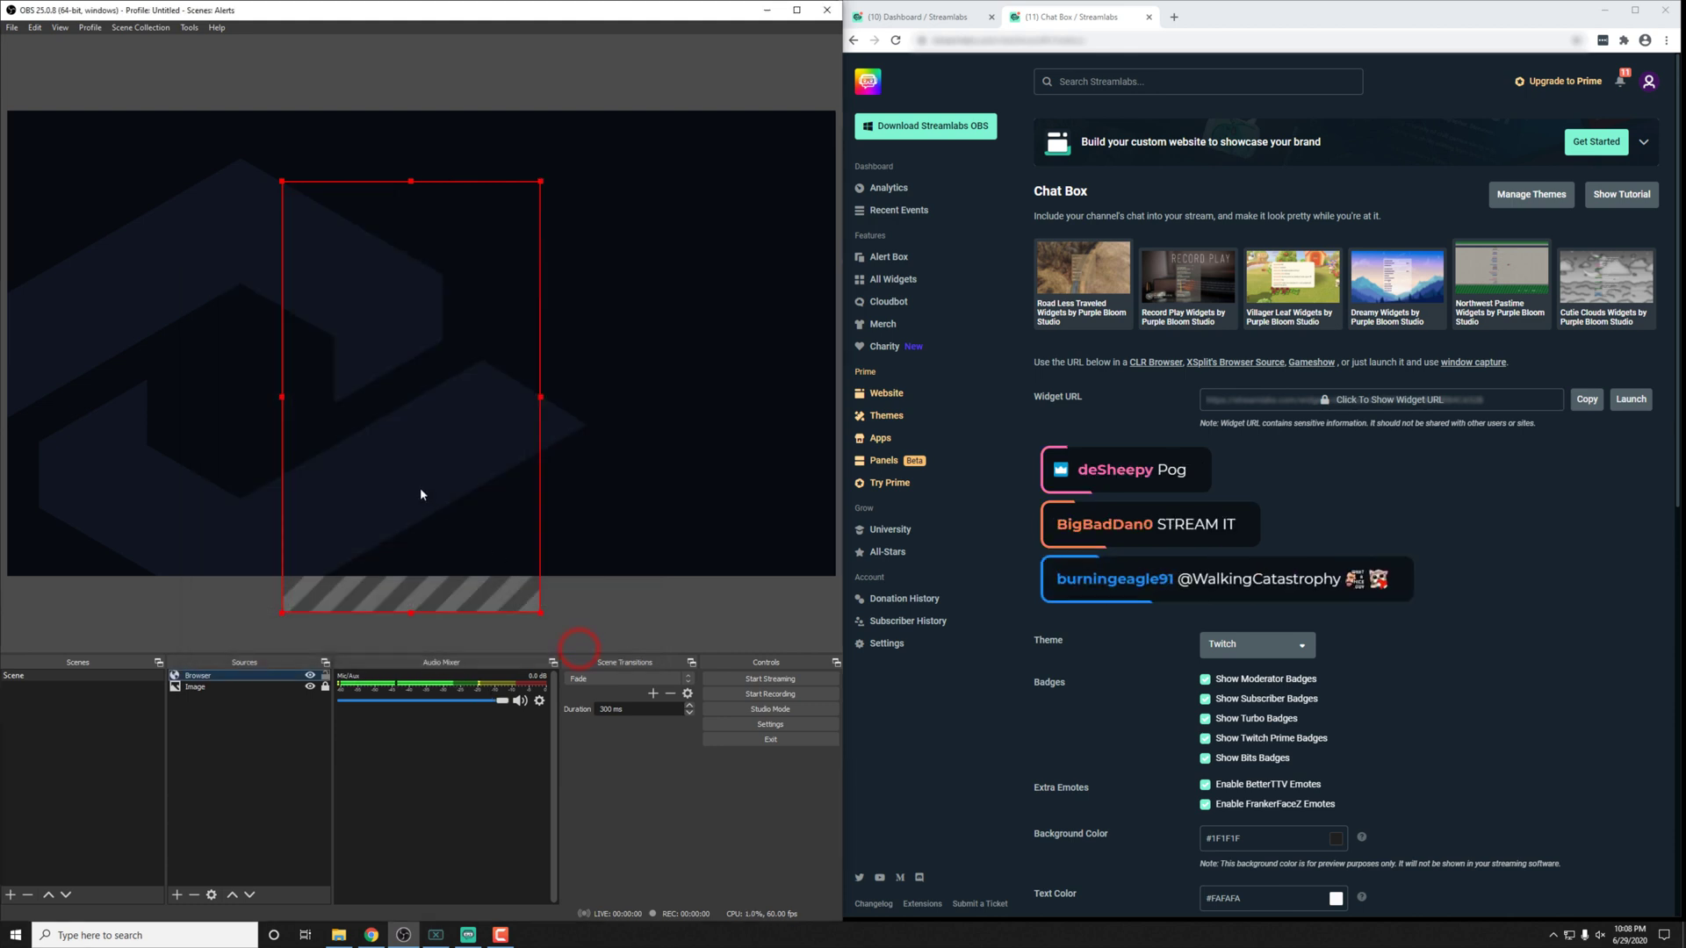
{"action": "left_click_drag", "start_coordinate": [419, 494], "coordinate": [429, 430]}
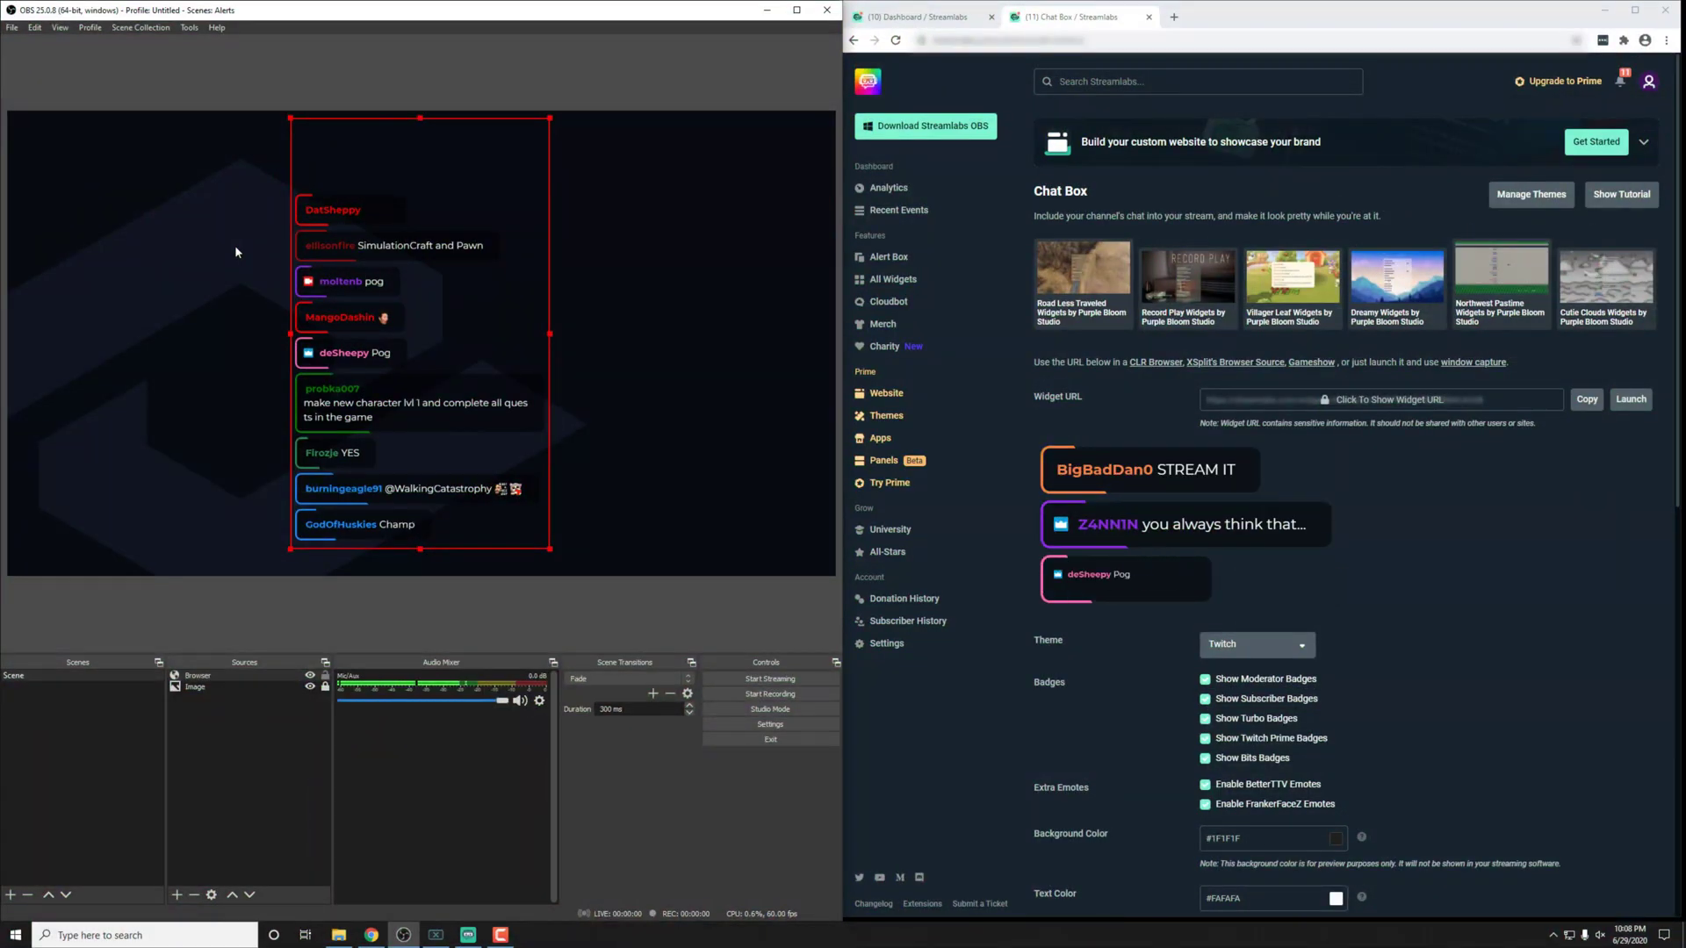
Step: Create a new source named Browser Source in Streamlabs OBS
{"action": "left_click", "coordinate": [468, 934]}
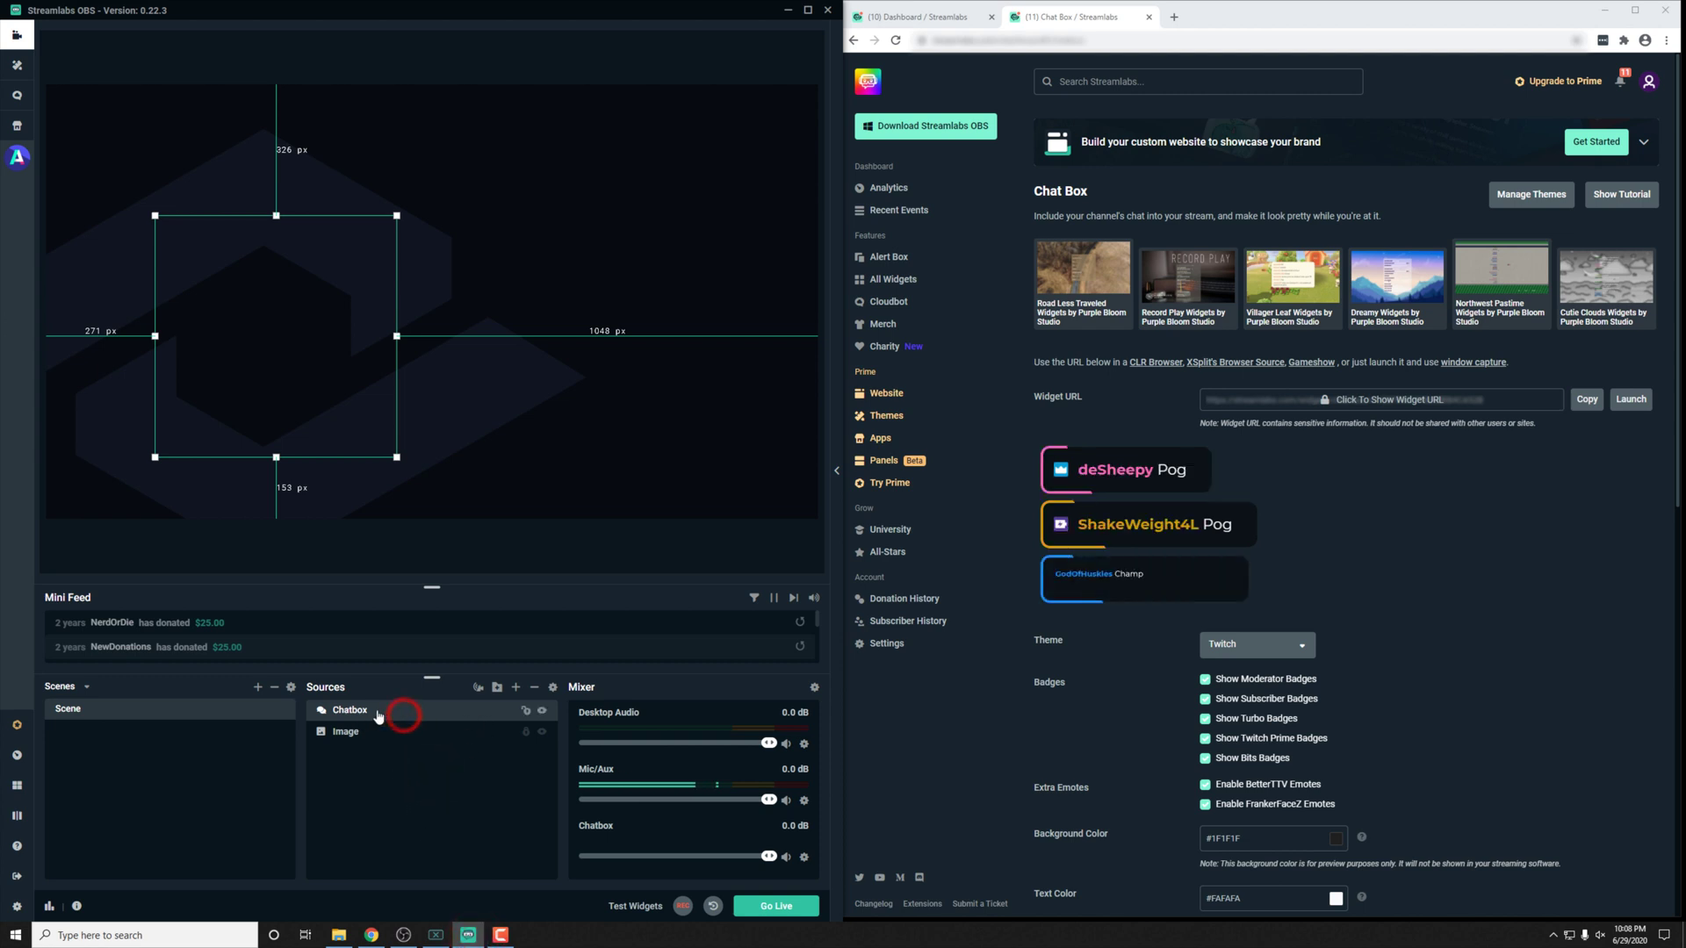
{"action": "left_click", "coordinate": [516, 686]}
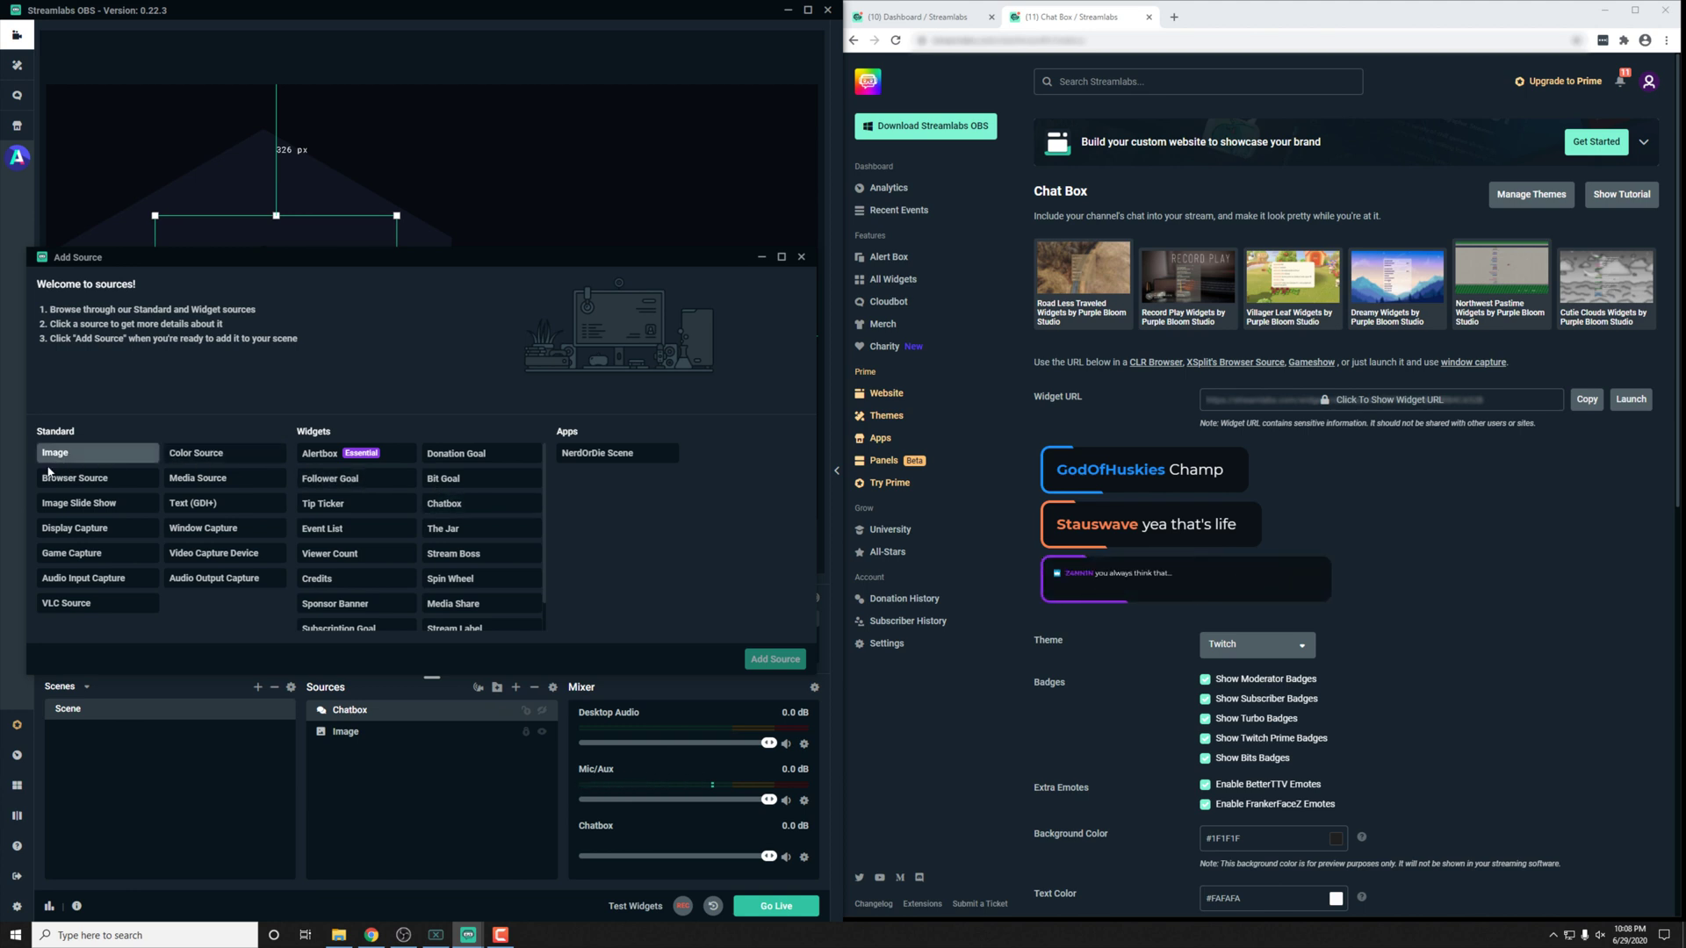
{"action": "left_click", "coordinate": [44, 479]}
{"action": "left_click", "coordinate": [772, 659]}
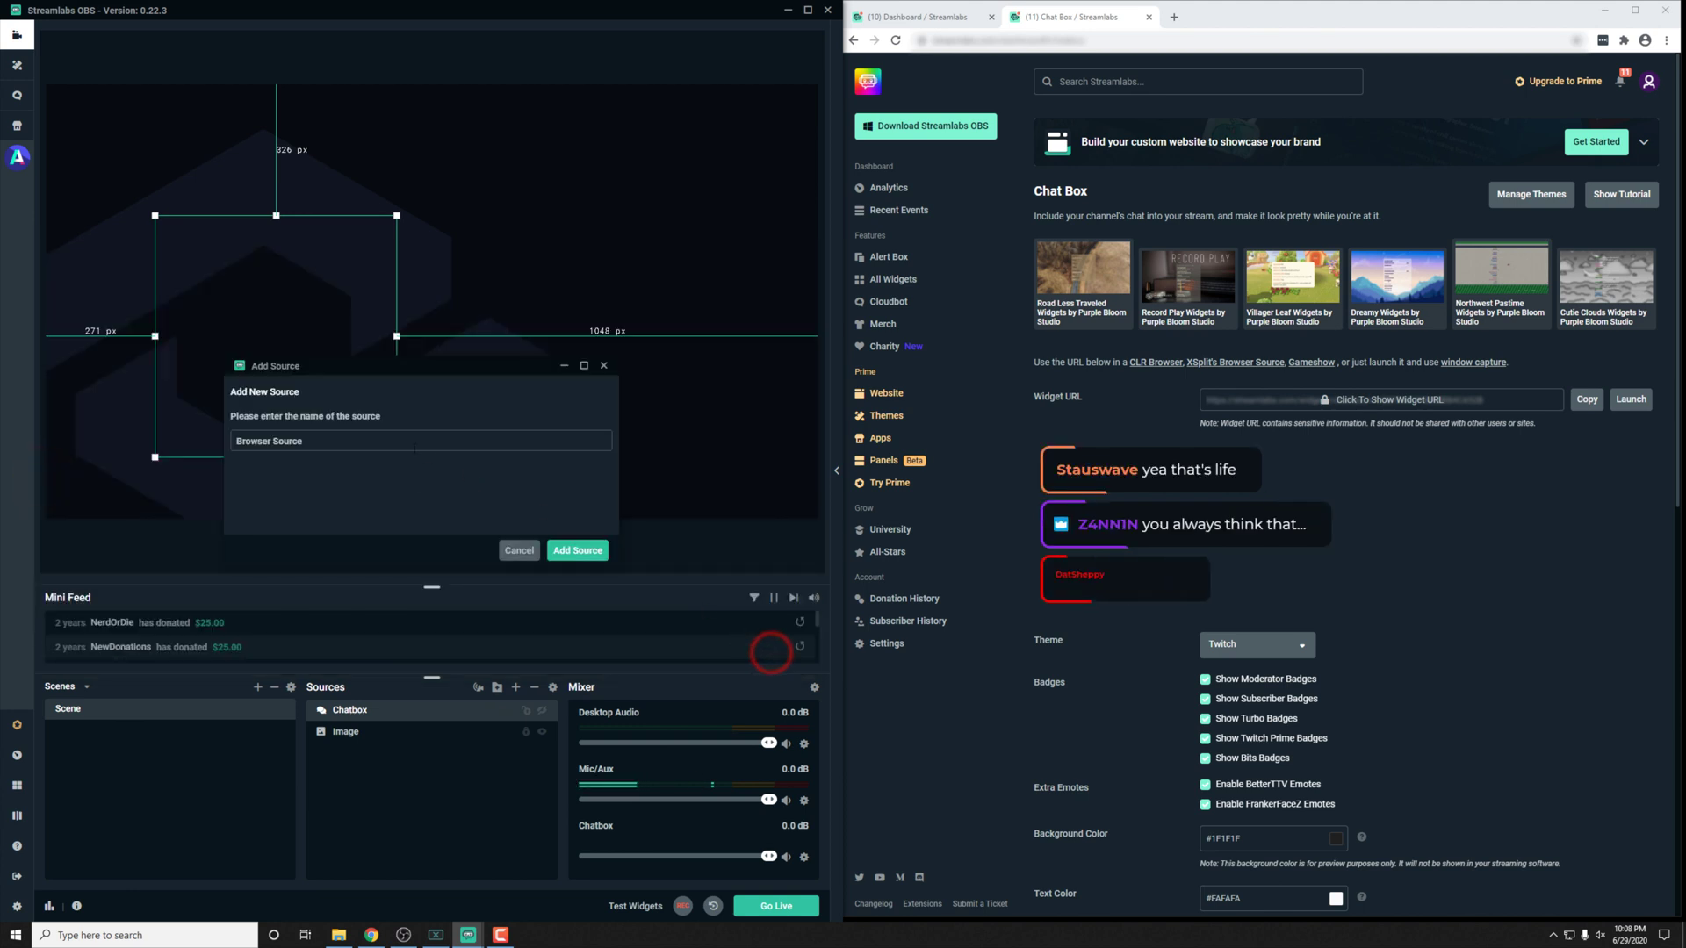
{"action": "left_click", "coordinate": [580, 552]}
Step: Set its URL to the chat box widget URL plus ?simulate=, save, and reposition it
{"action": "triple_click", "coordinate": [418, 390]}
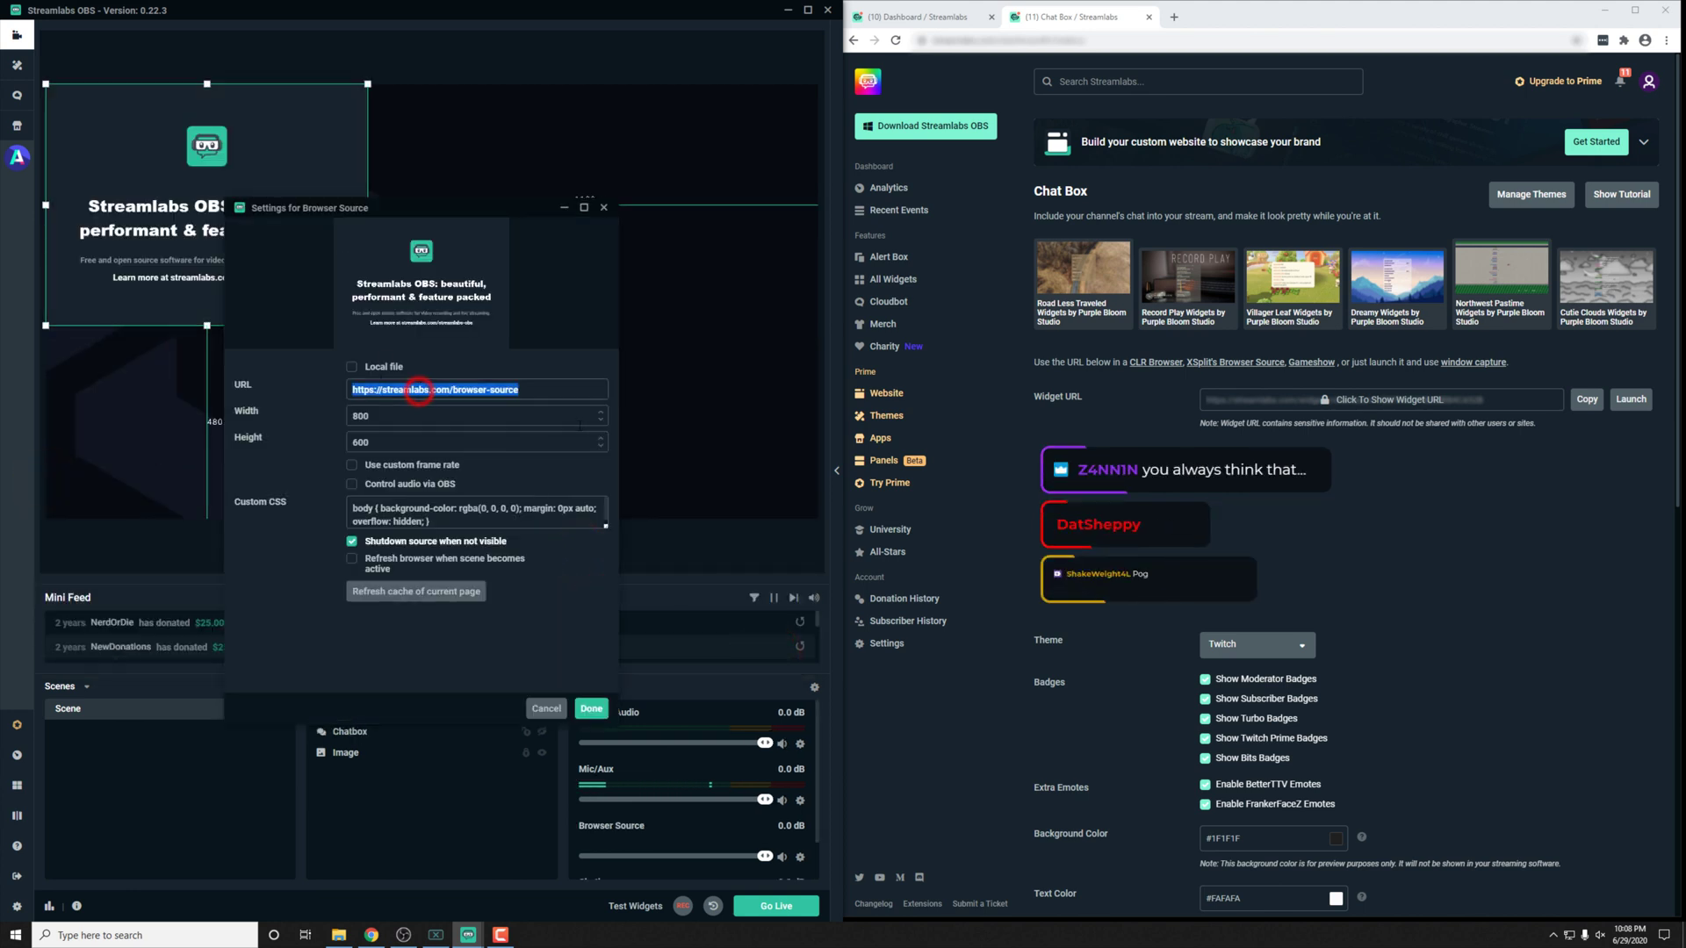
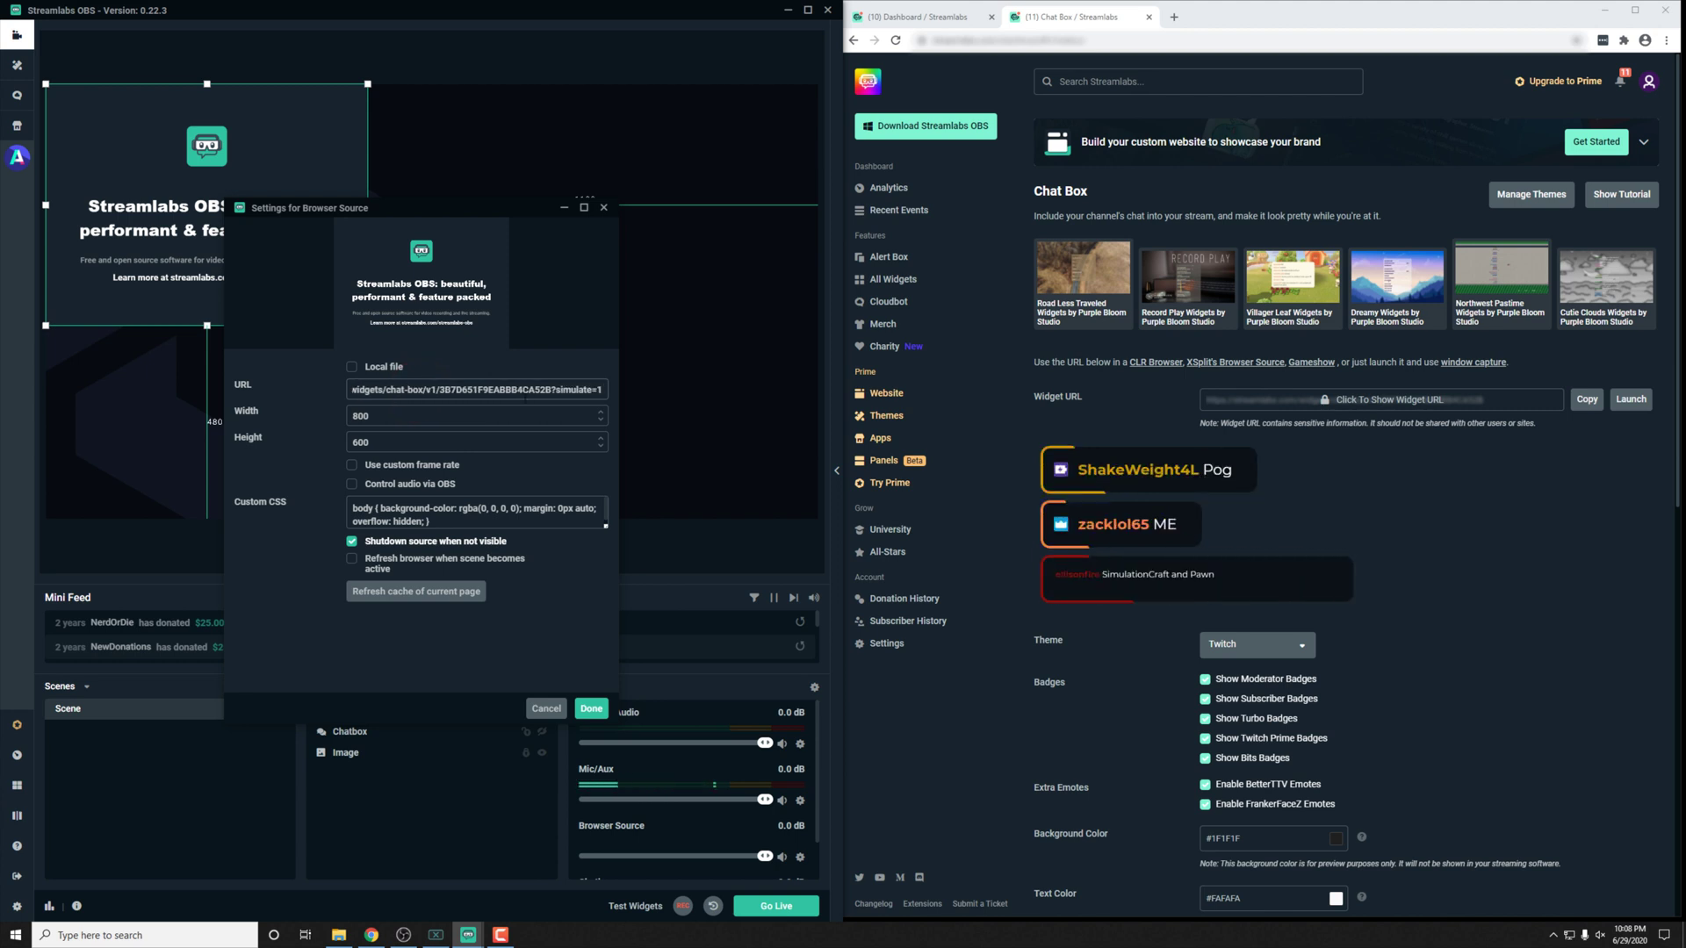
{"action": "double_click", "coordinate": [383, 418]}
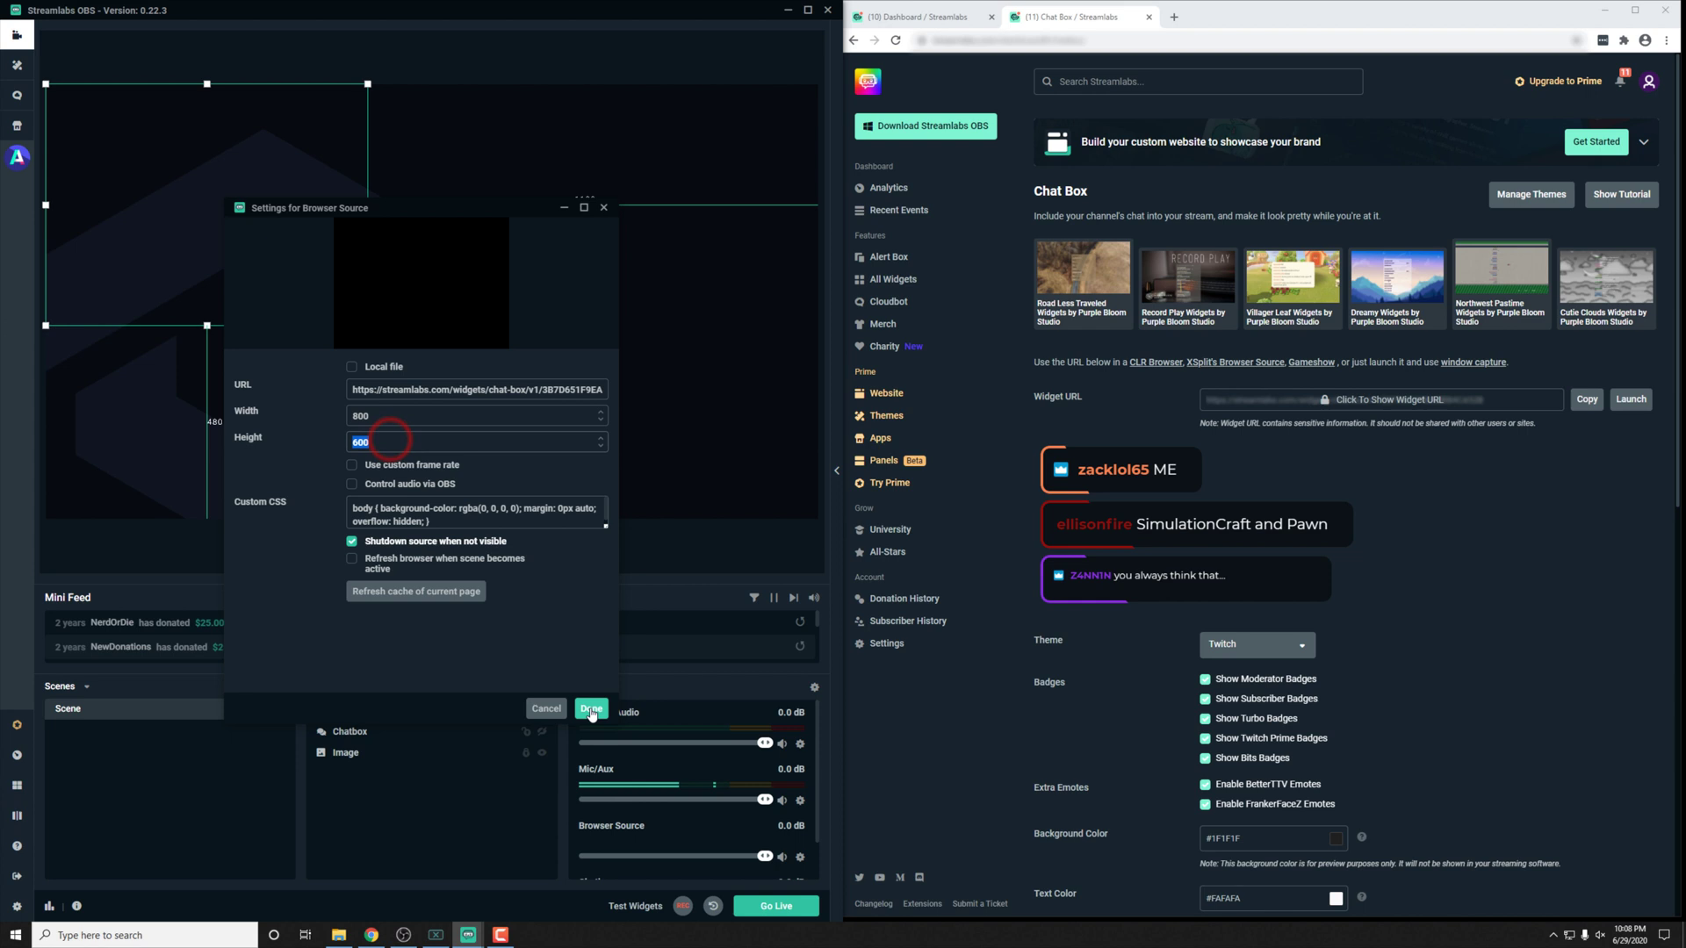
{"action": "left_click", "coordinate": [591, 709]}
{"action": "left_click_drag", "start_coordinate": [203, 257], "coordinate": [251, 364]}
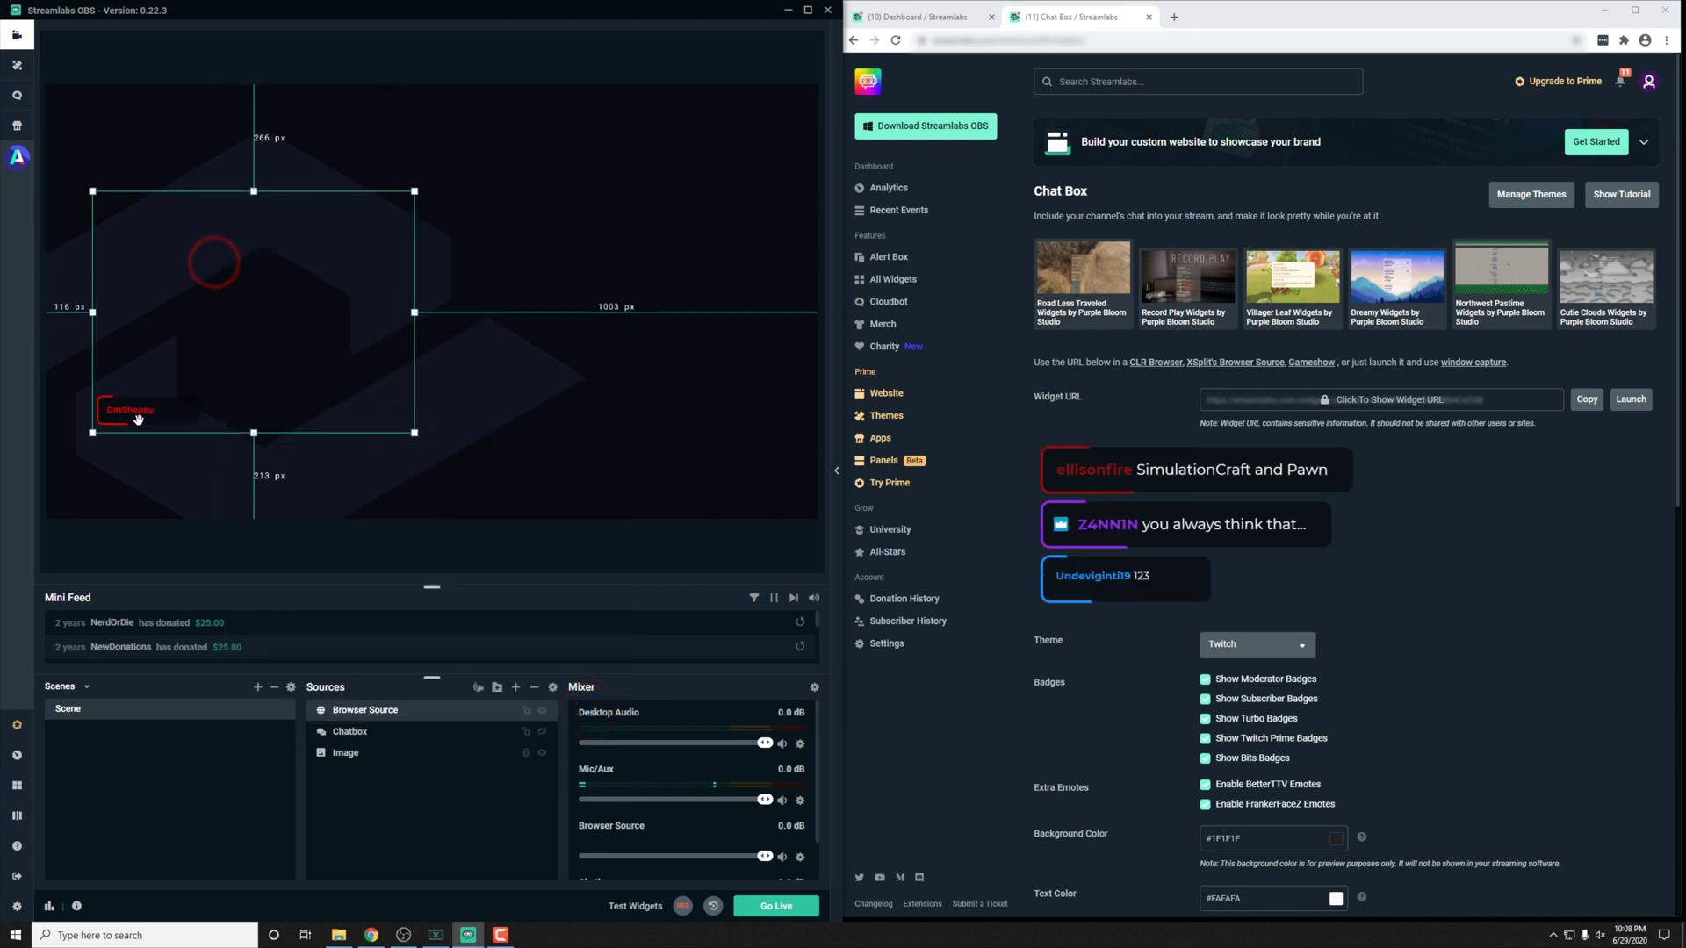
Step: Minimize Streamlabs OBS to reveal OBS Studio with its simulated chat
{"action": "left_click", "coordinate": [788, 12]}
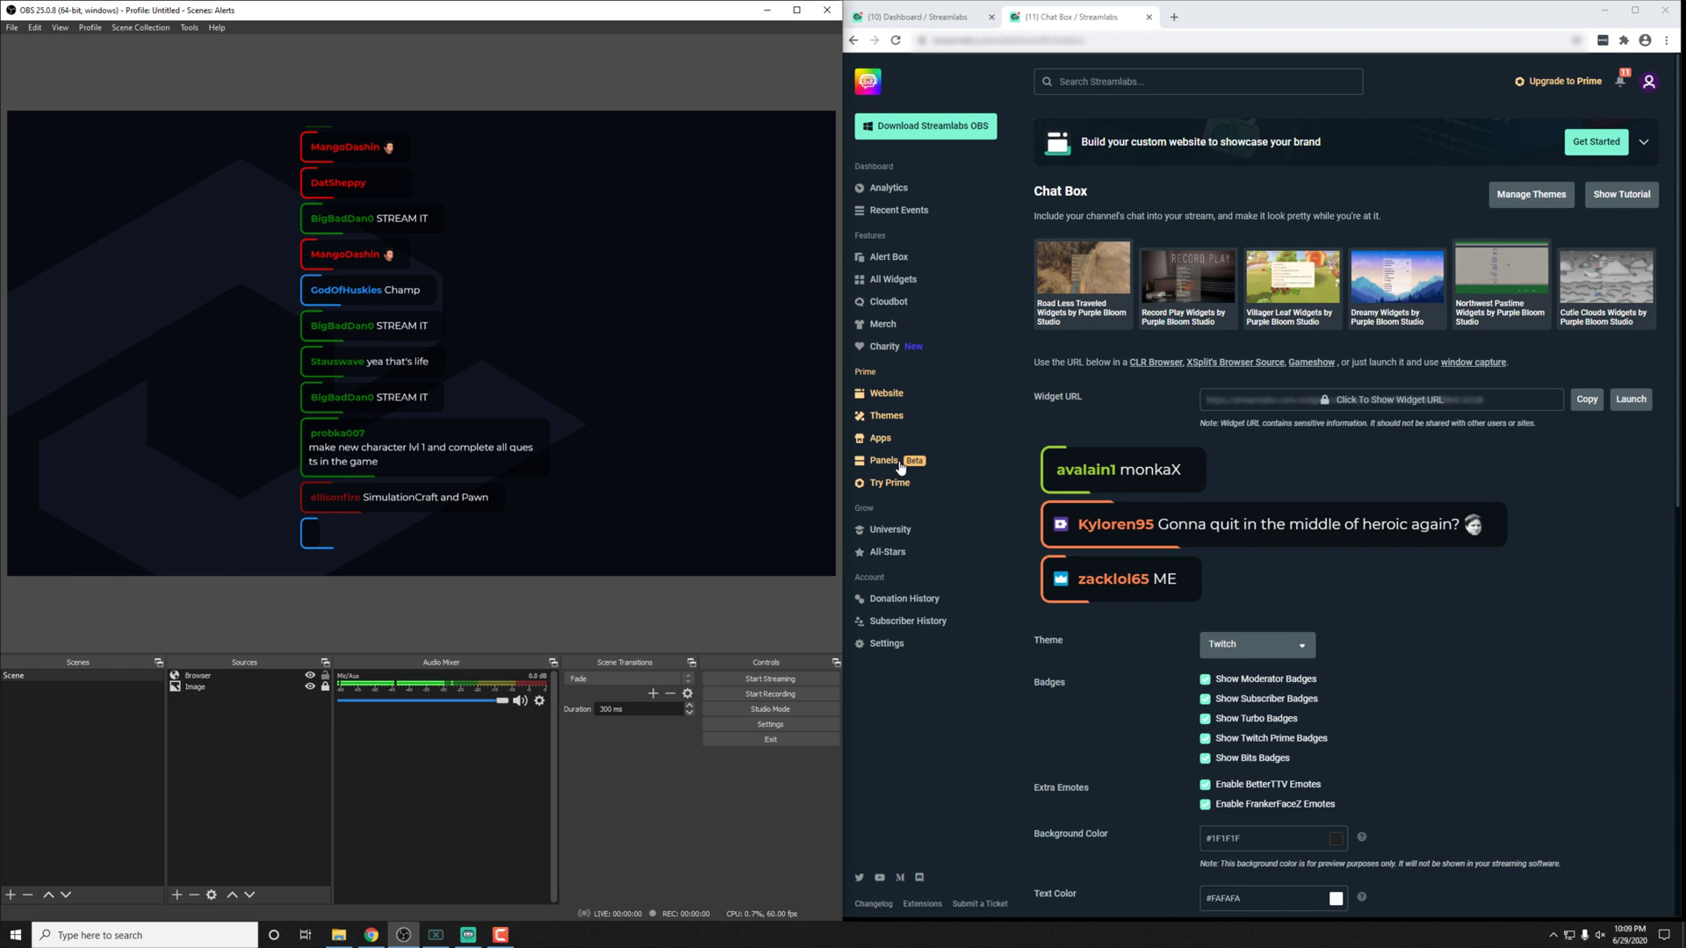
{"action": "left_click", "coordinate": [469, 934]}
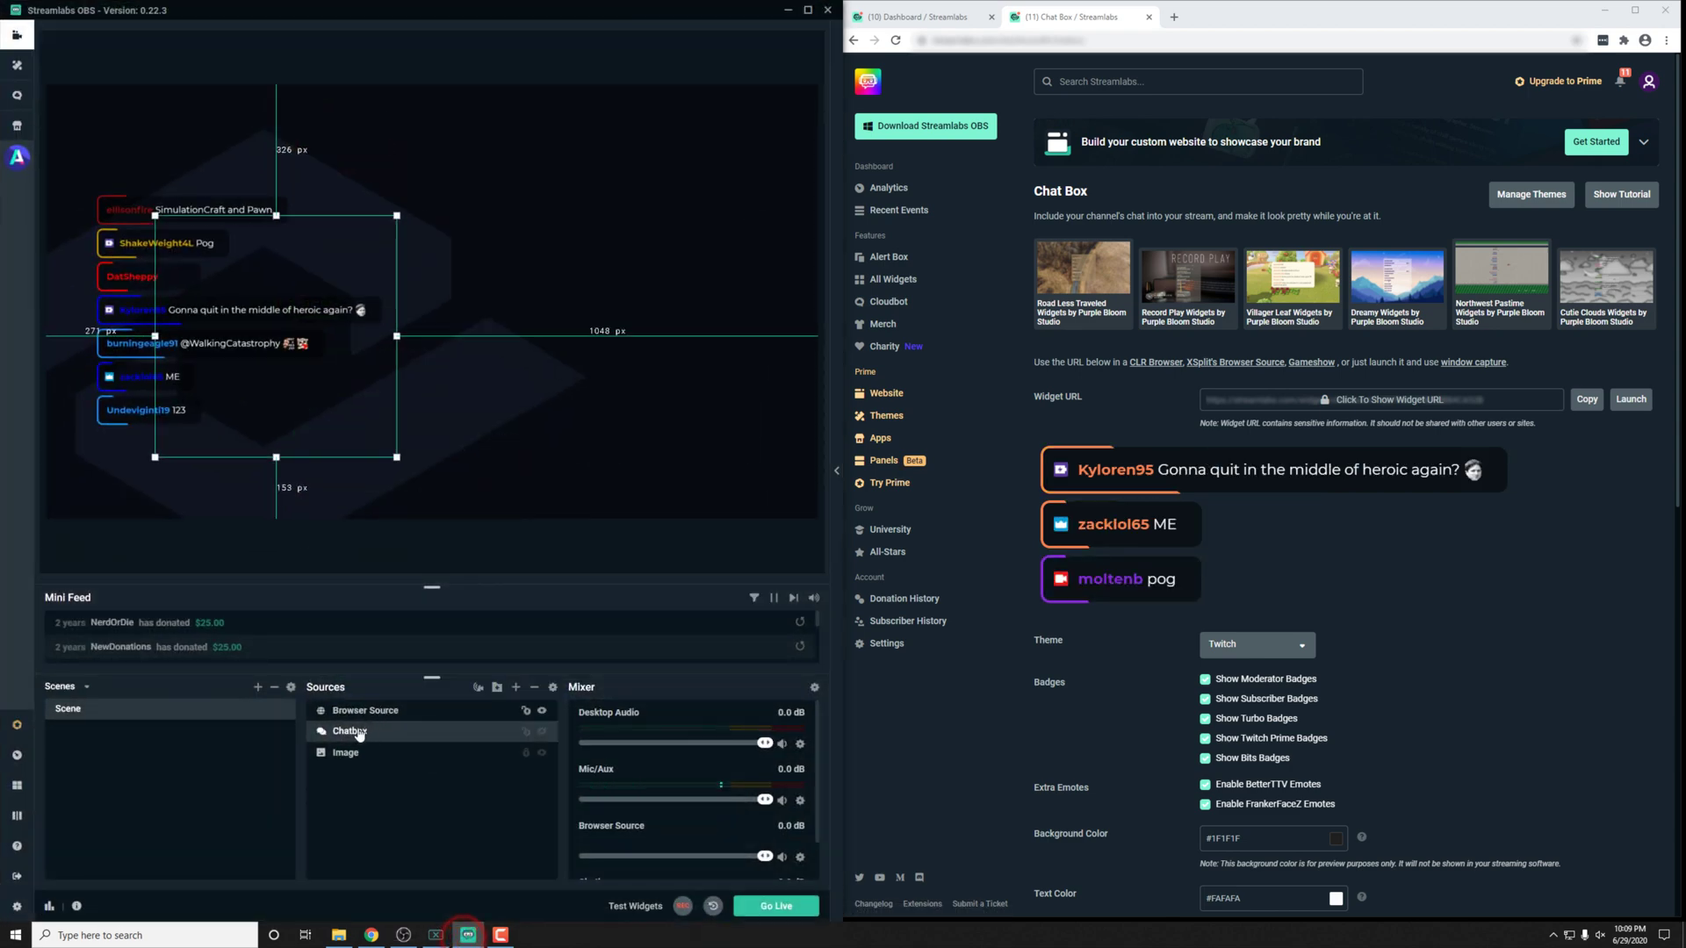
{"action": "double_click", "coordinate": [359, 732]}
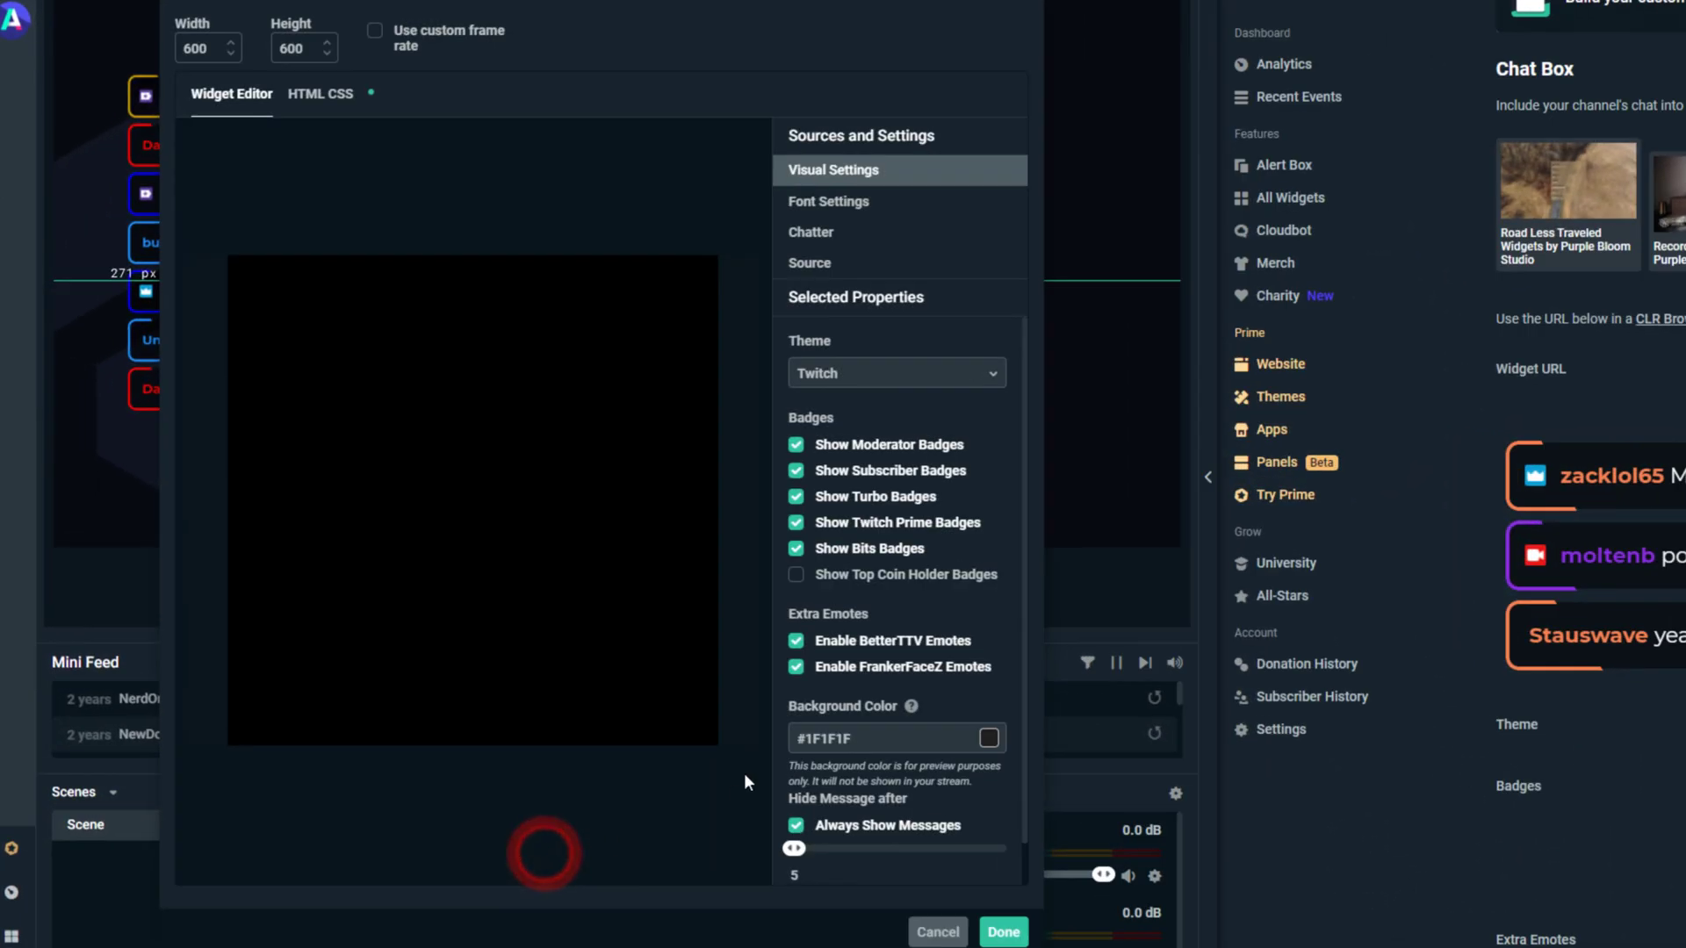
{"action": "scroll", "coordinate": [846, 834], "scroll_direction": "down", "scroll_amount": 1}
{"action": "scroll", "coordinate": [846, 834], "scroll_direction": "up", "scroll_amount": 1}
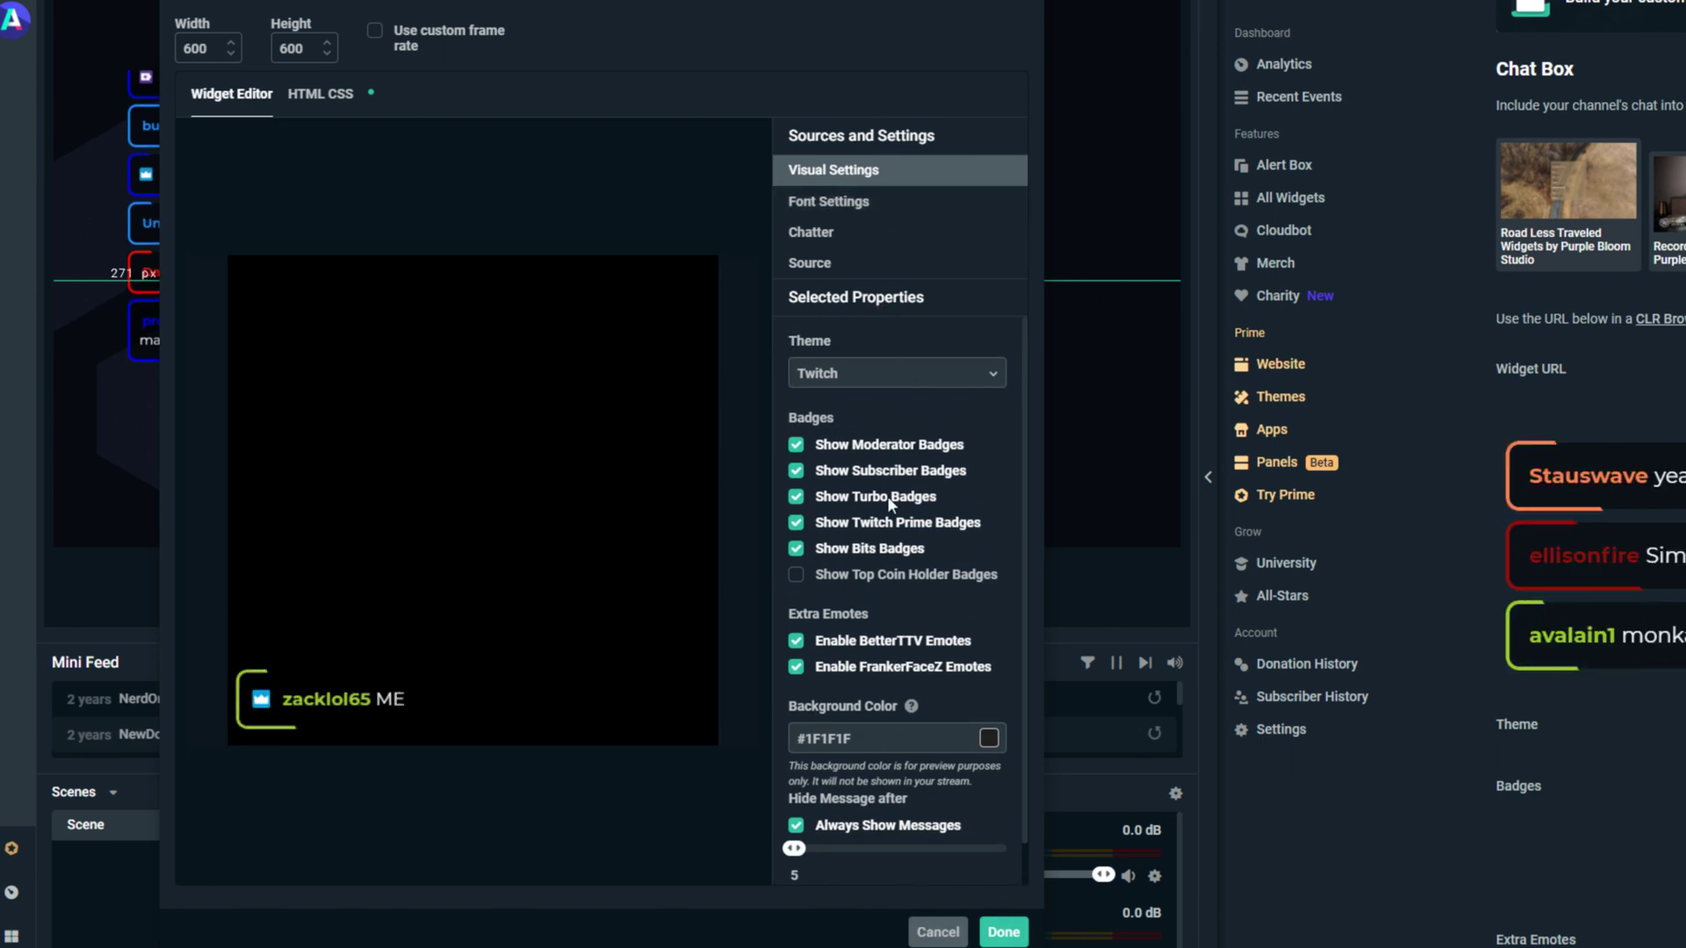
{"action": "left_click", "coordinate": [330, 99]}
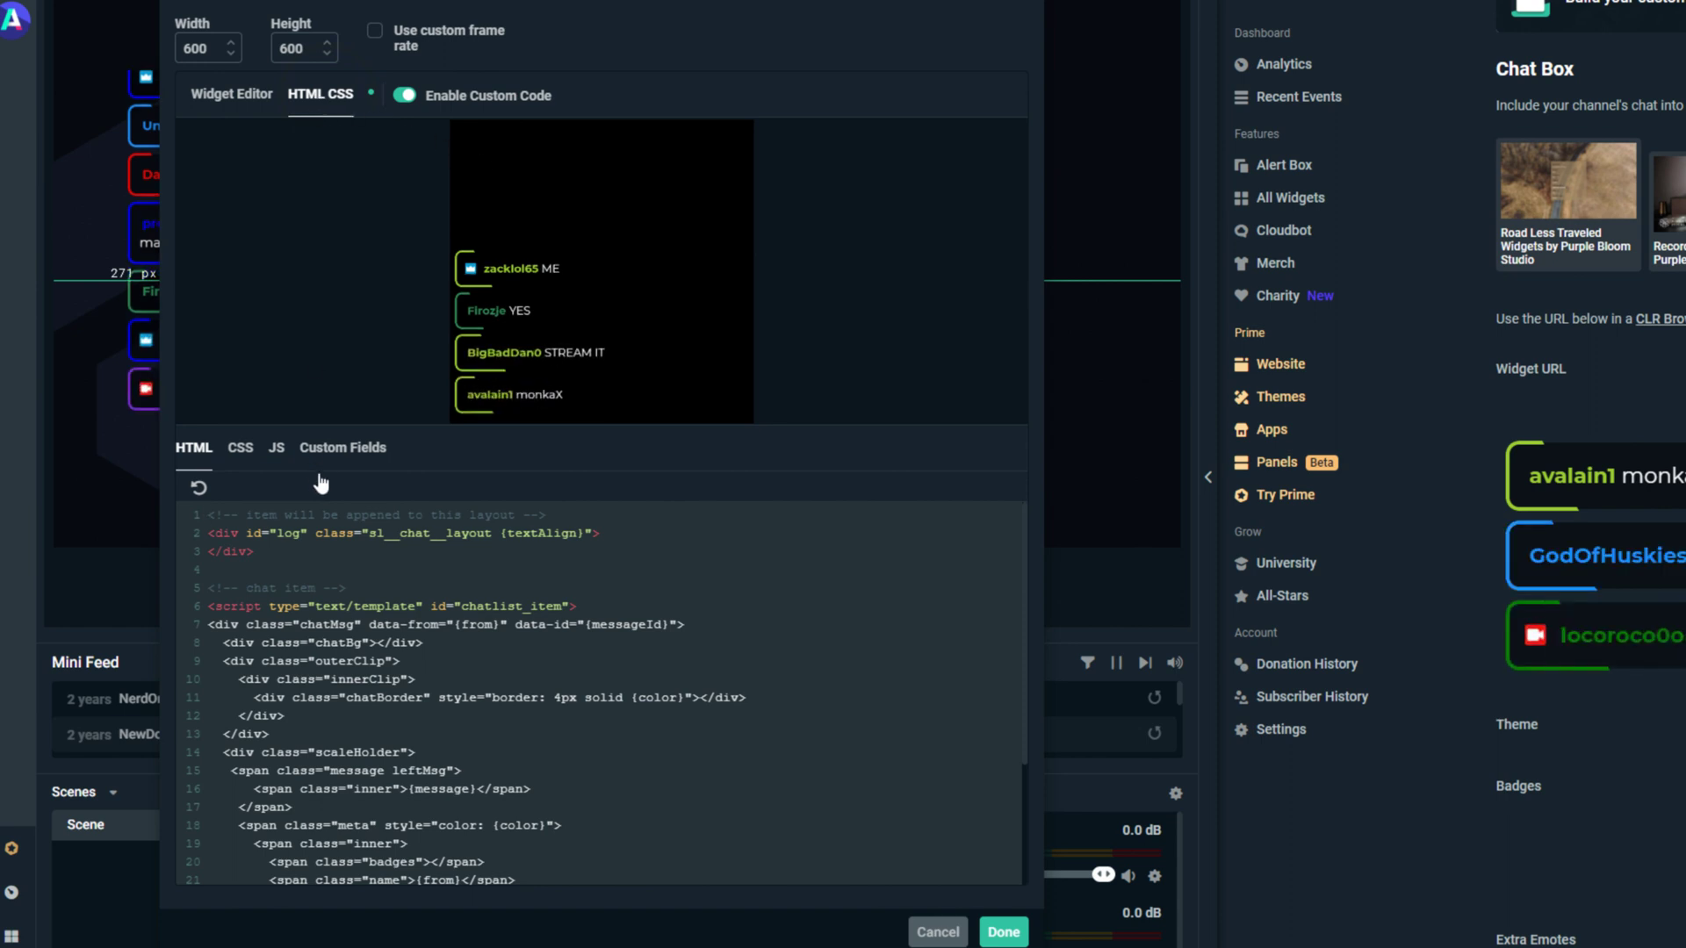
{"action": "left_click", "coordinate": [338, 449]}
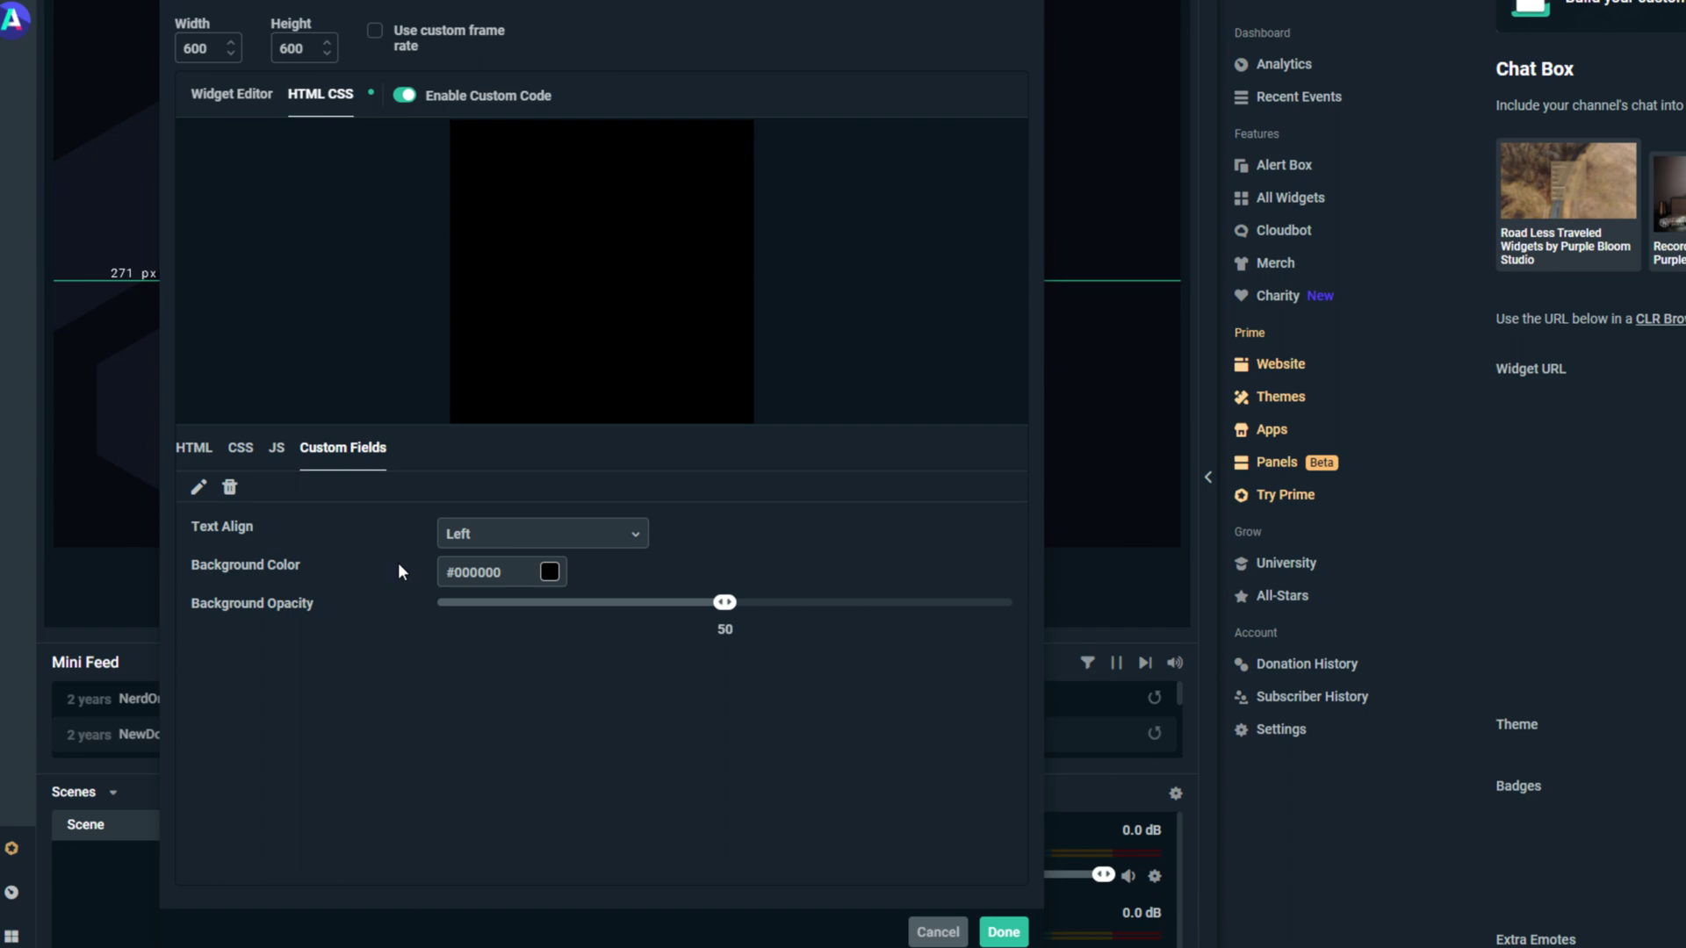
{"action": "left_click", "coordinate": [1002, 932]}
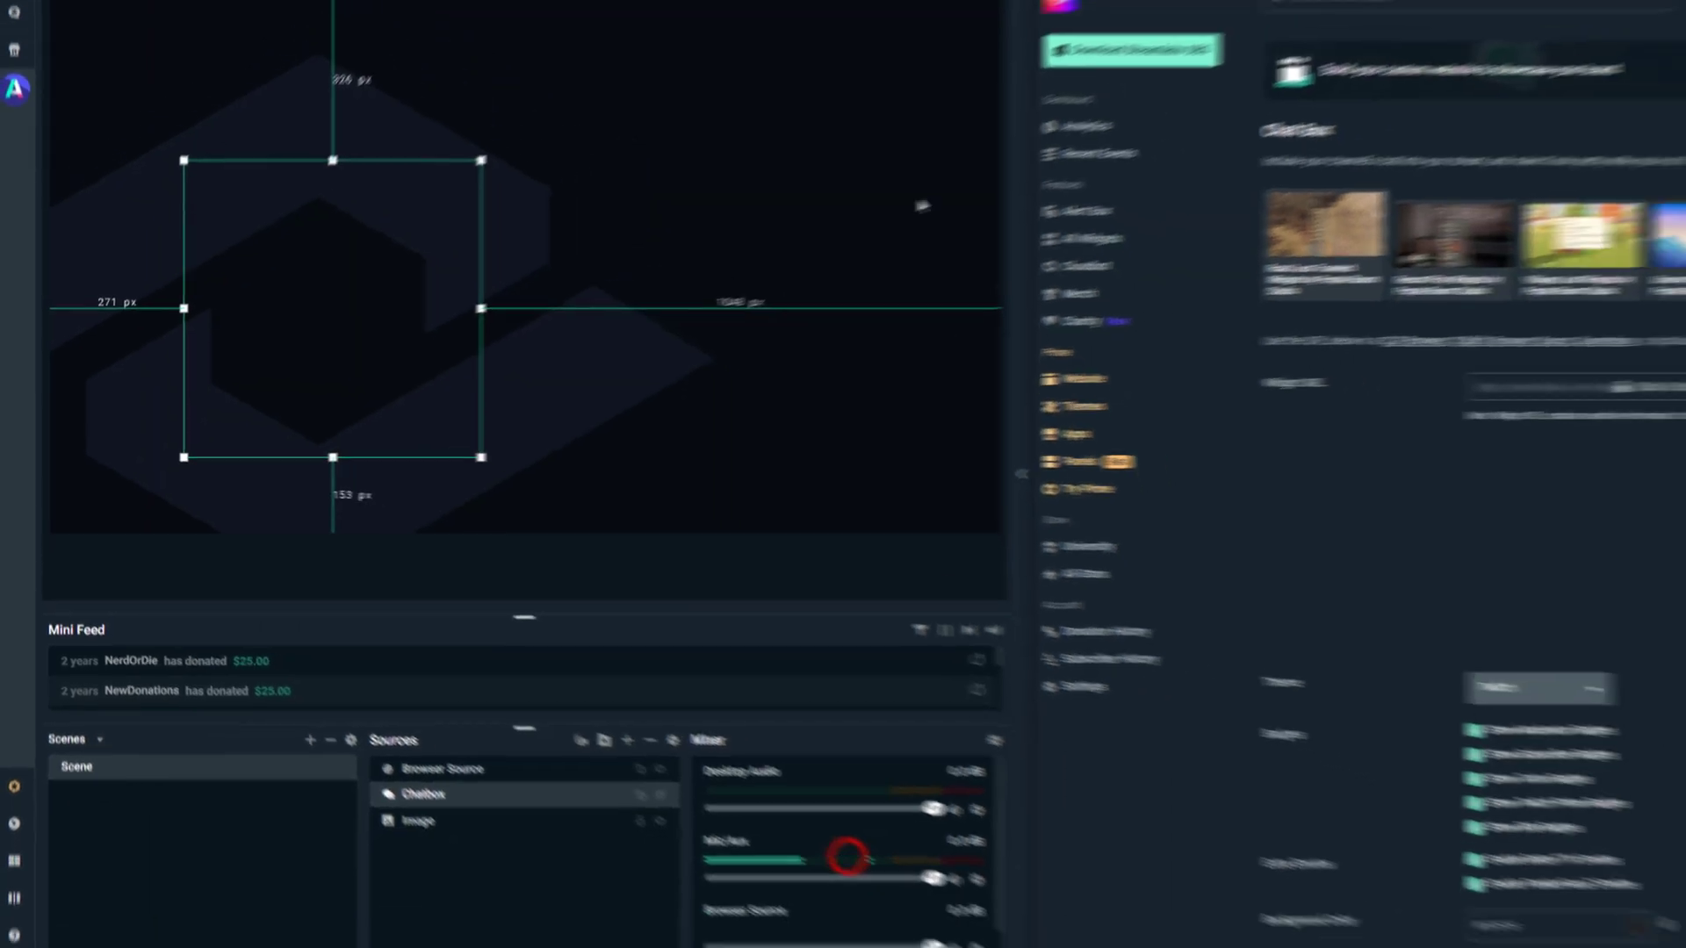
Step: Scroll down the Chat Box settings and briefly inspect the text colour picker
{"action": "left_click", "coordinate": [793, 12]}
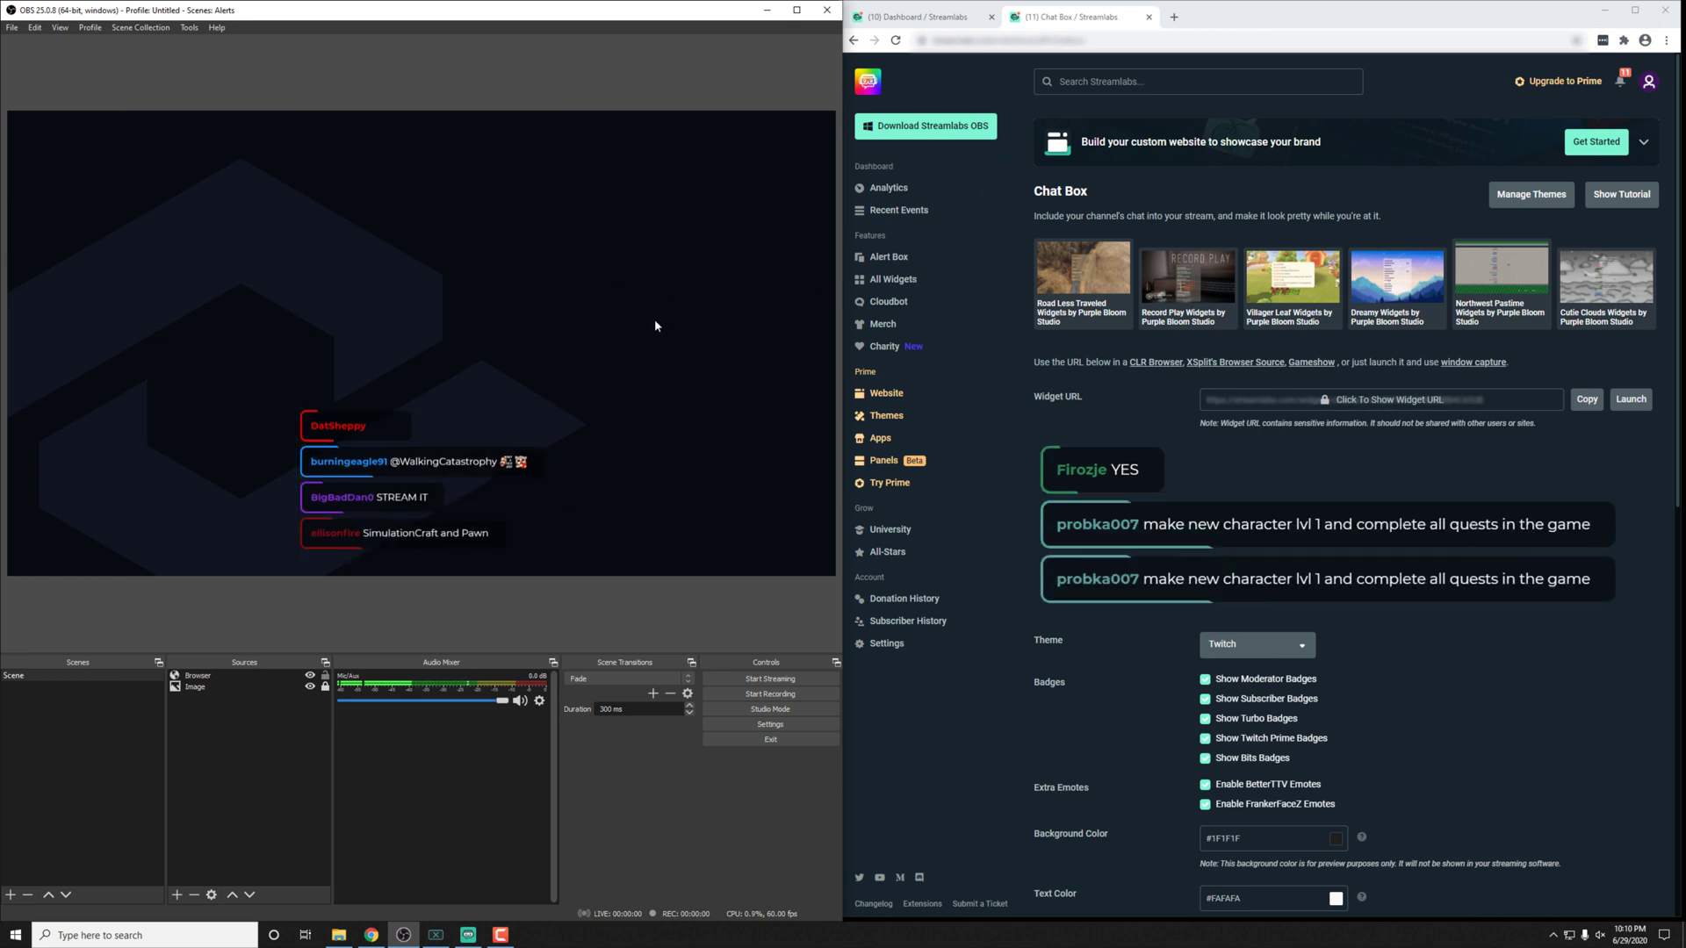
{"action": "scroll", "coordinate": [1030, 546], "scroll_direction": "down", "scroll_amount": 2}
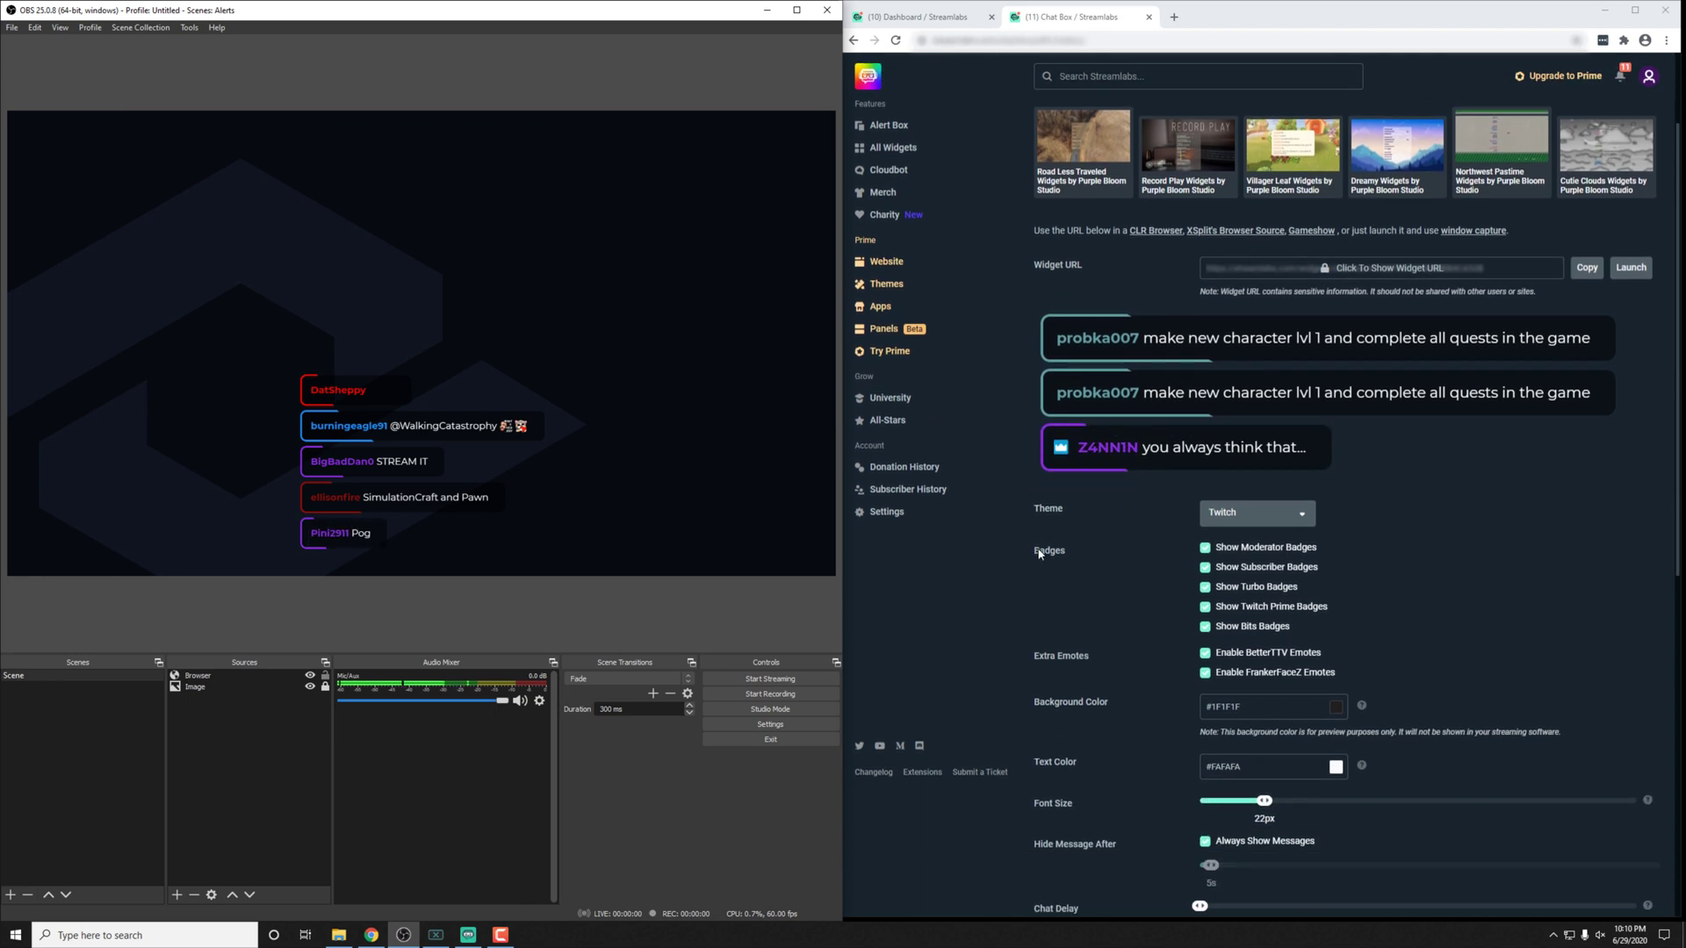
{"action": "scroll", "coordinate": [1222, 499], "scroll_direction": "down", "scroll_amount": 2}
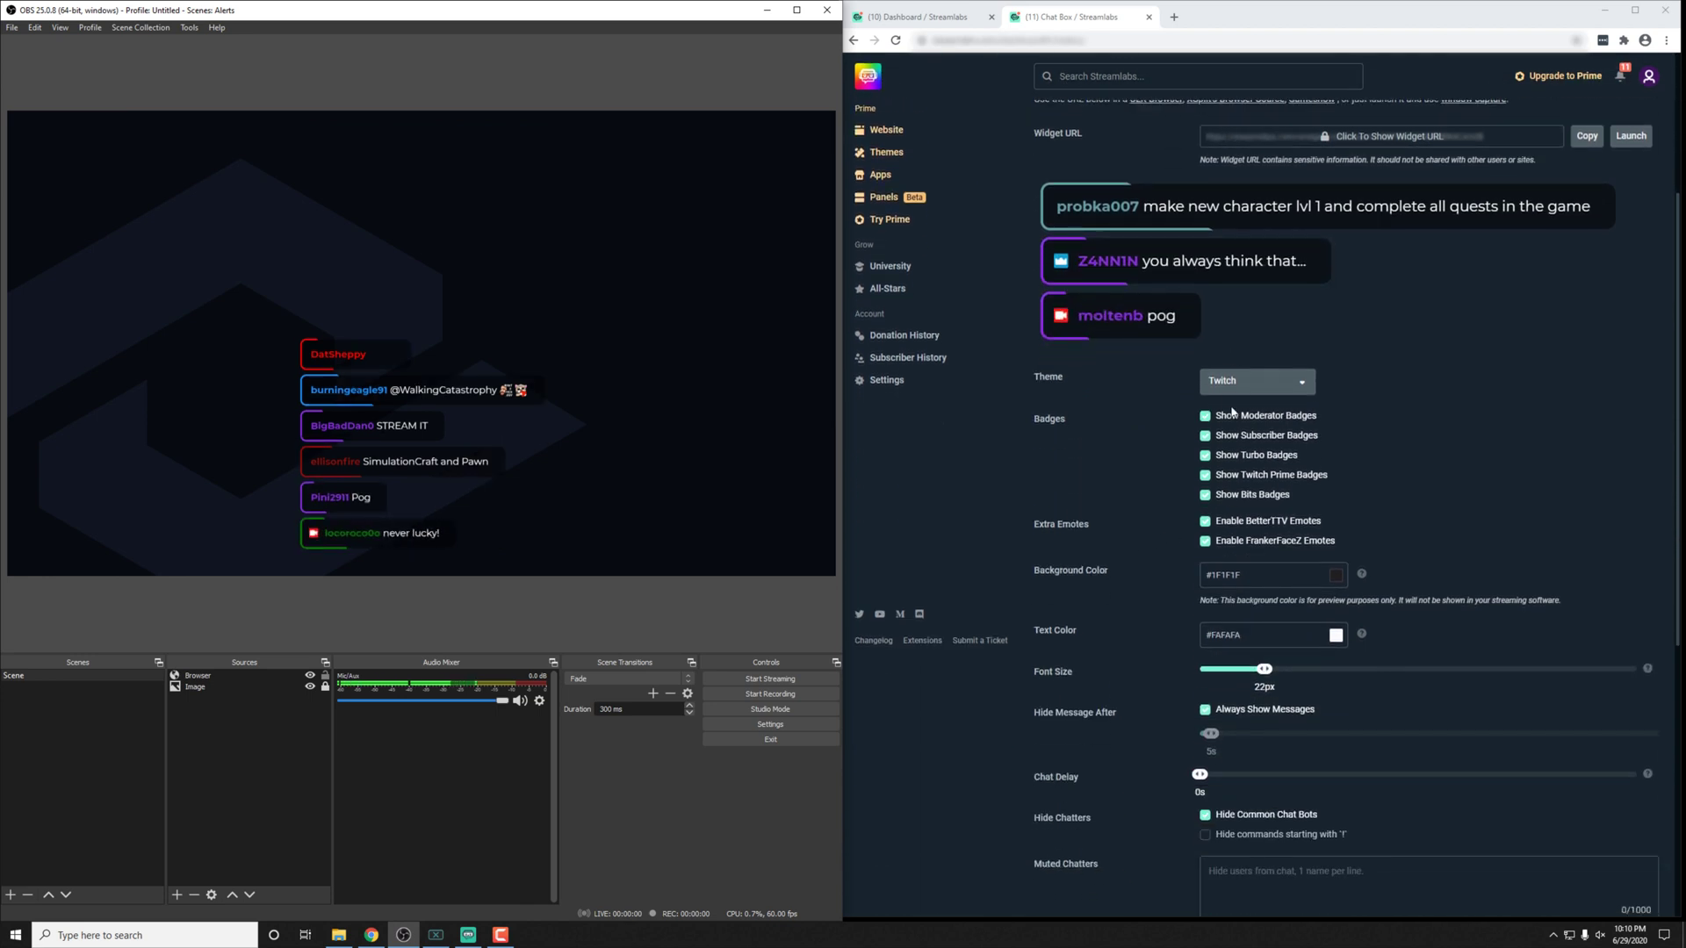
{"action": "scroll", "coordinate": [1206, 554], "scroll_direction": "down", "scroll_amount": 2}
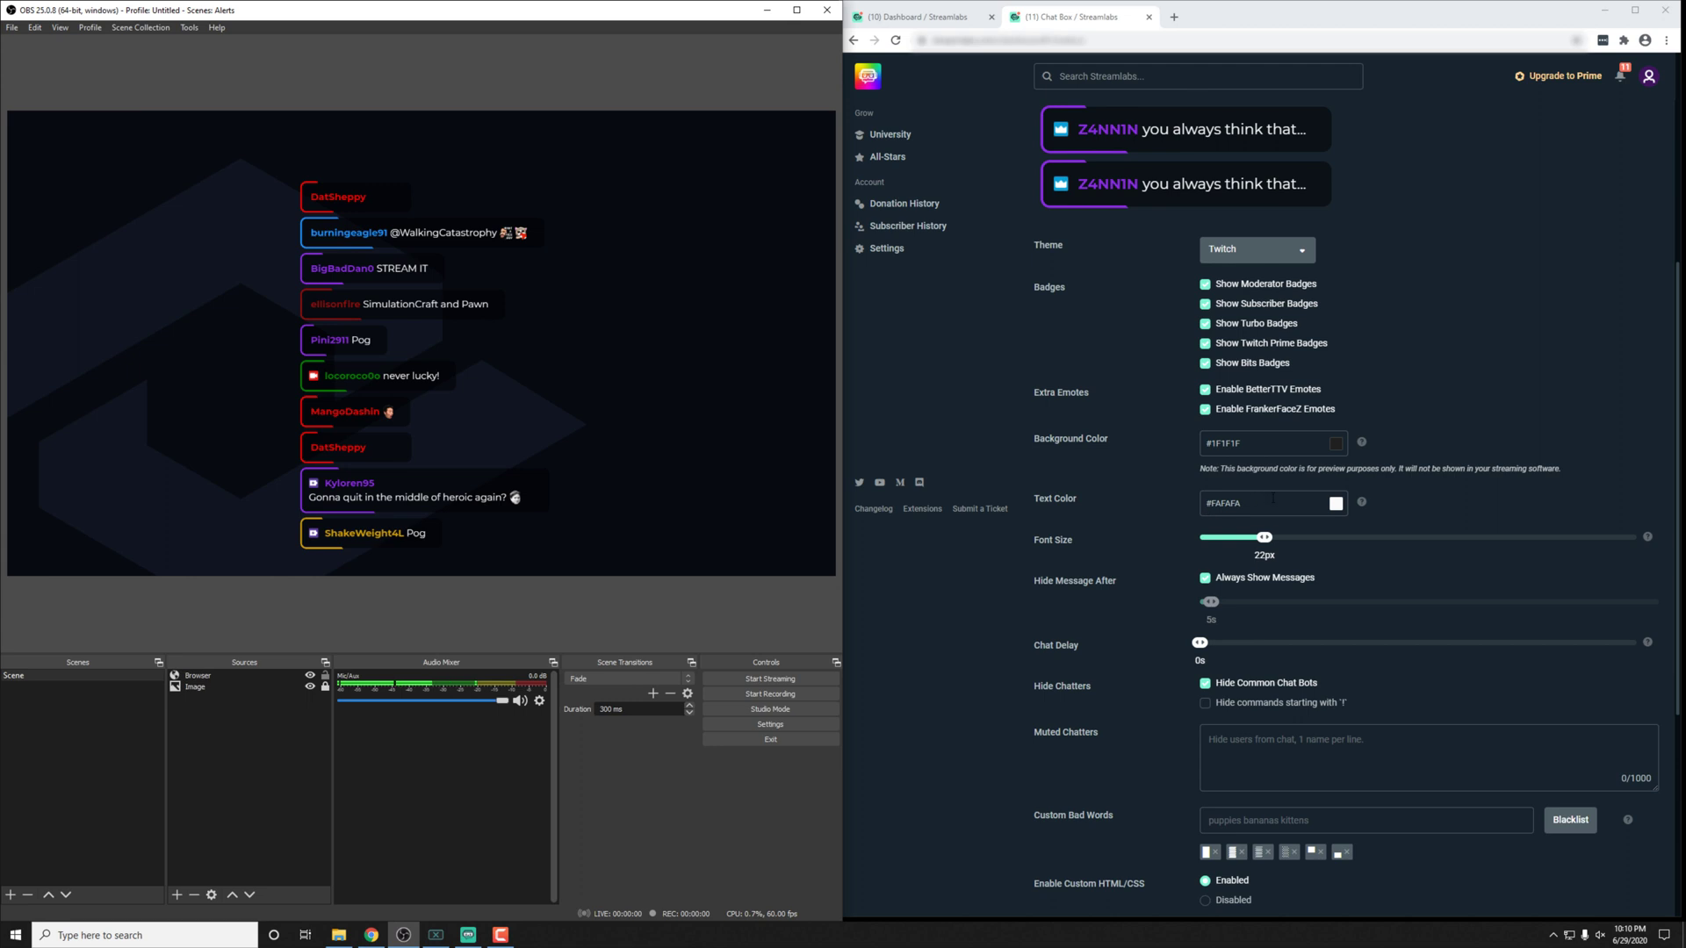
{"action": "left_click", "coordinate": [1237, 501]}
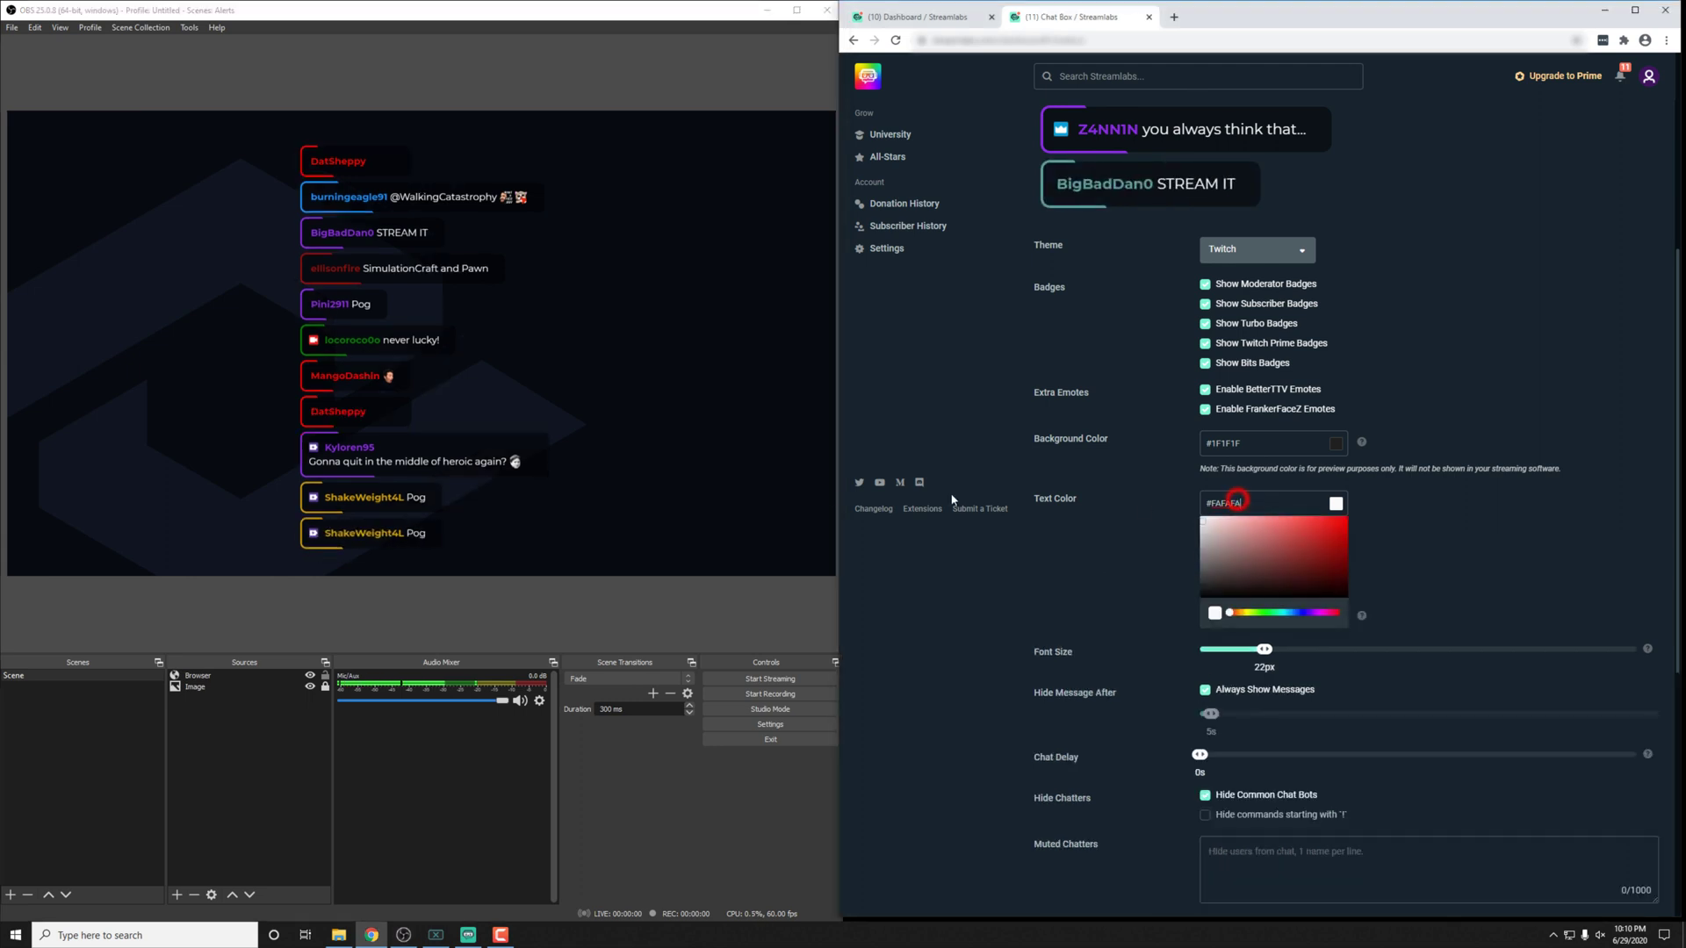
{"action": "left_click", "coordinate": [1105, 541]}
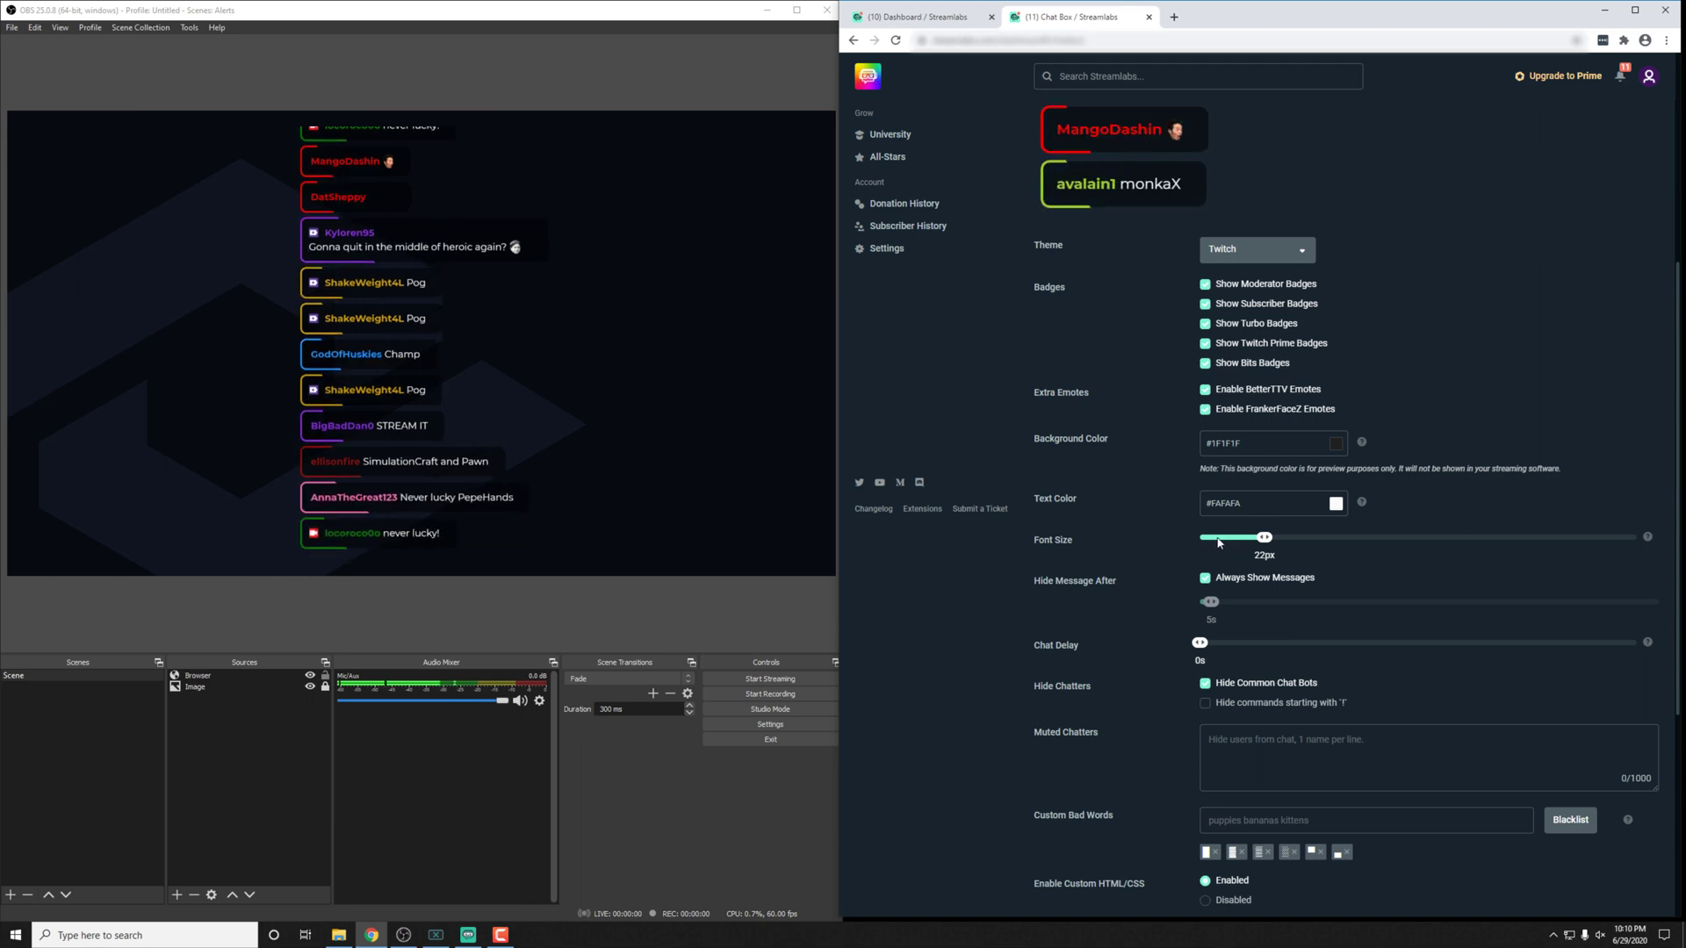
Step: Open the Custom Fields tab and scroll back up to the Font Size slider
{"action": "scroll", "coordinate": [1219, 543], "scroll_direction": "down", "scroll_amount": 1}
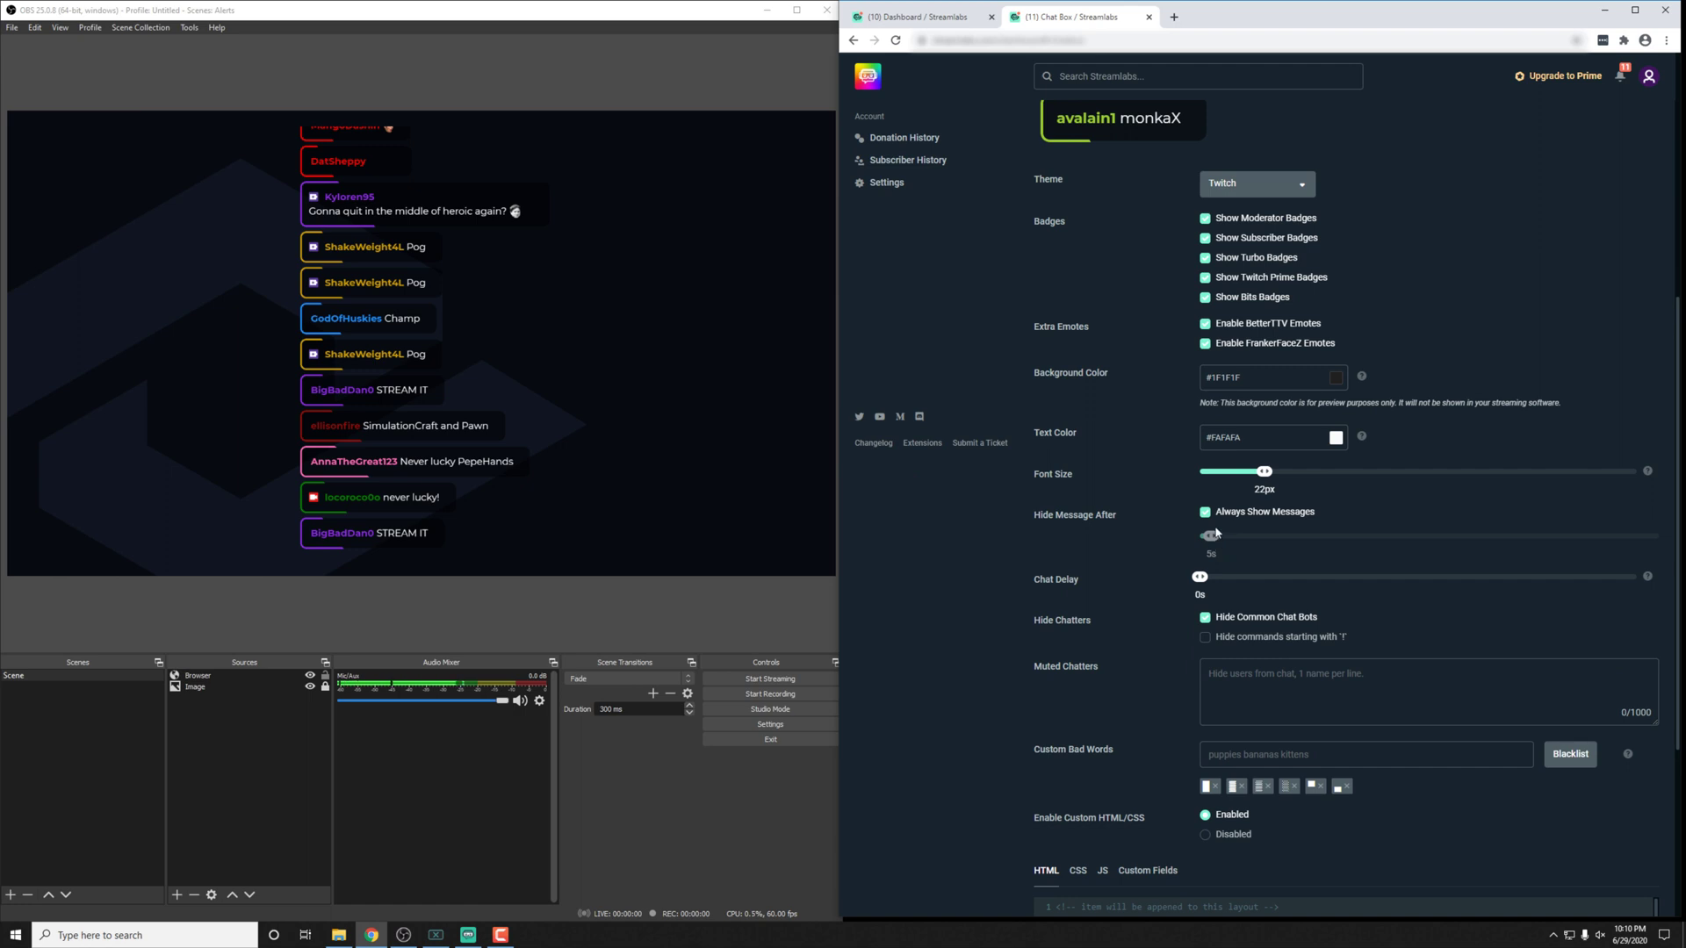
{"action": "scroll", "coordinate": [1176, 633], "scroll_direction": "down", "scroll_amount": 2}
{"action": "left_click", "coordinate": [1142, 737]}
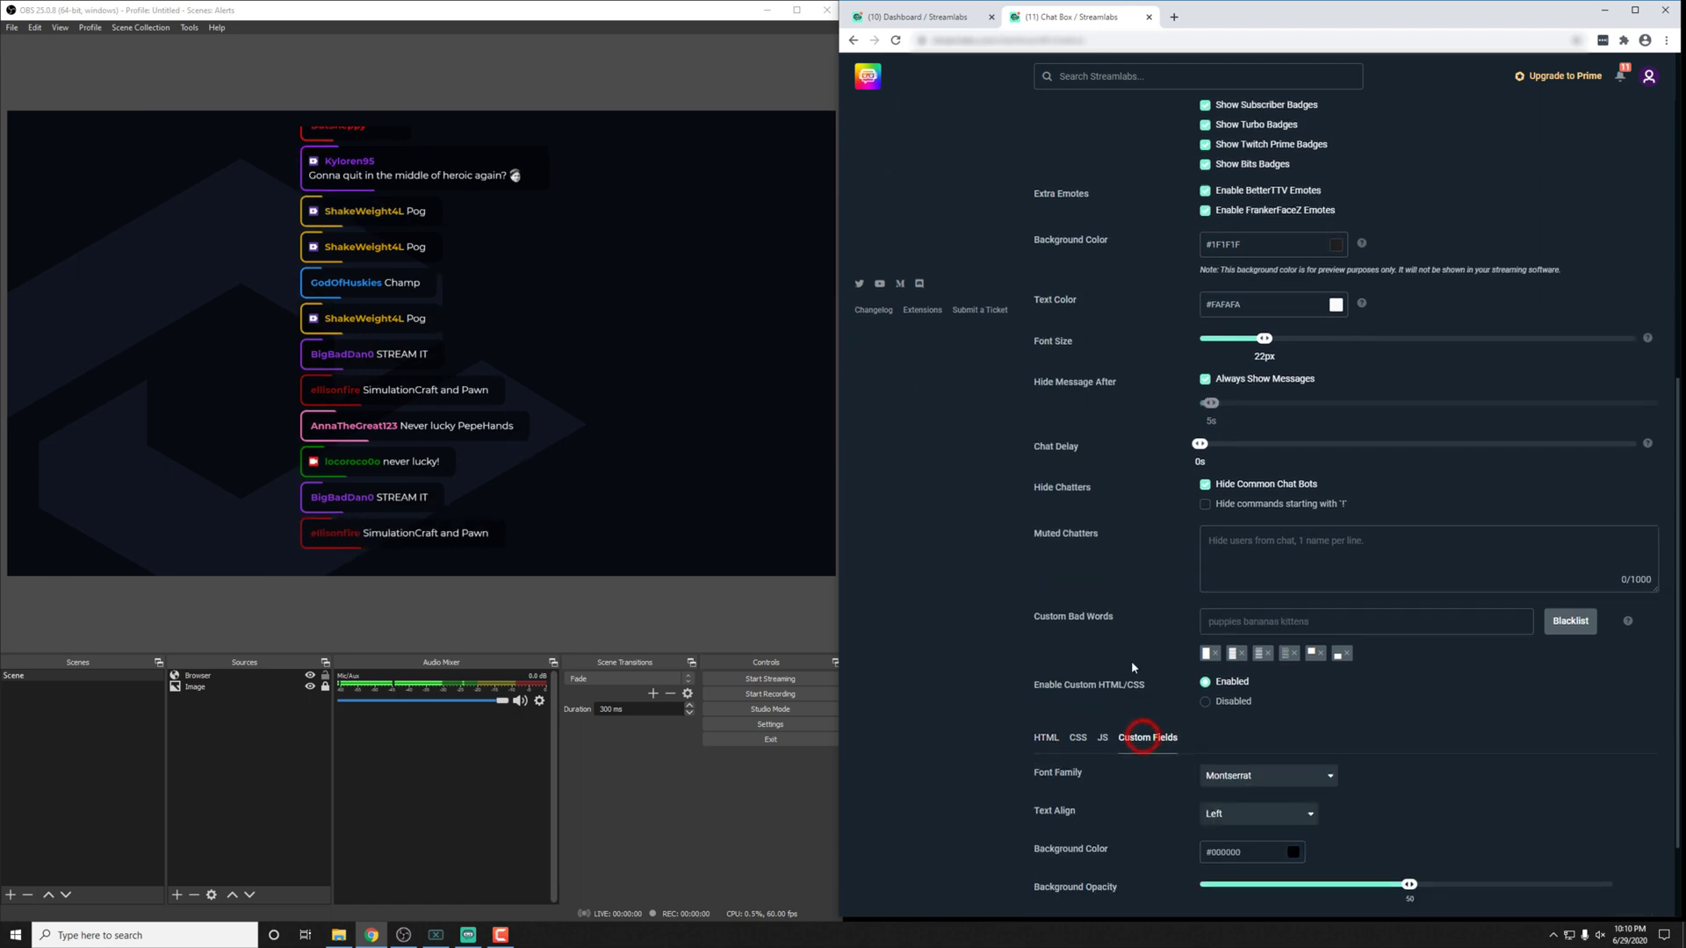
{"action": "scroll", "coordinate": [1131, 660], "scroll_direction": "down", "scroll_amount": 2}
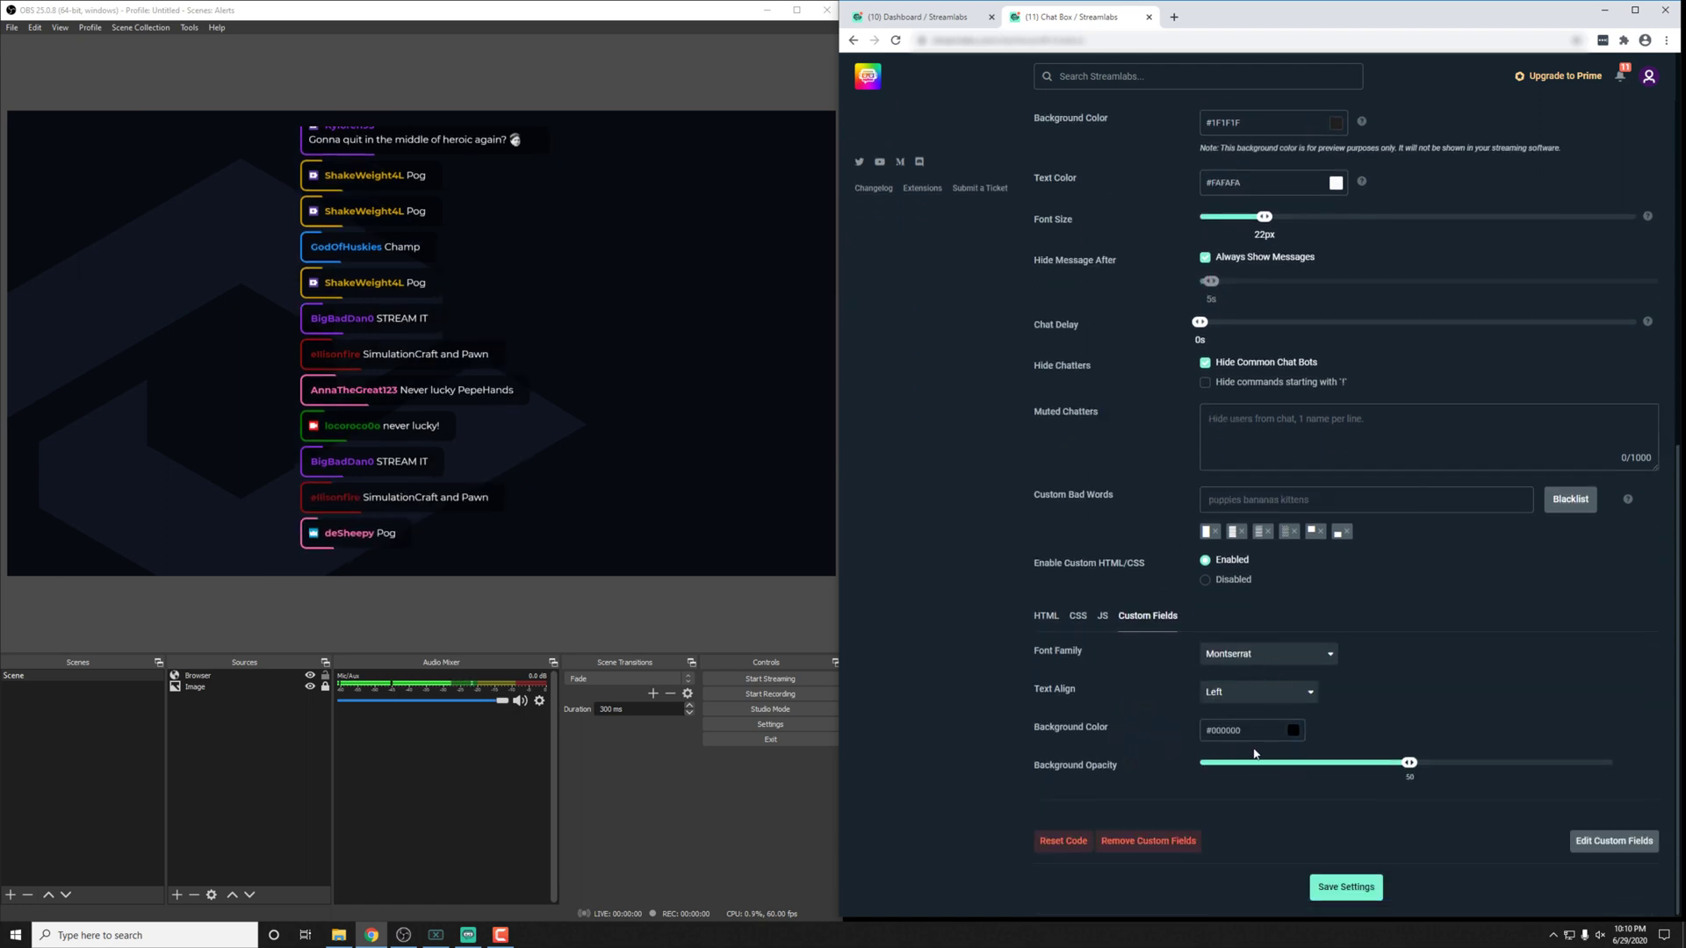
{"action": "scroll", "coordinate": [1159, 704], "scroll_direction": "up", "scroll_amount": 3}
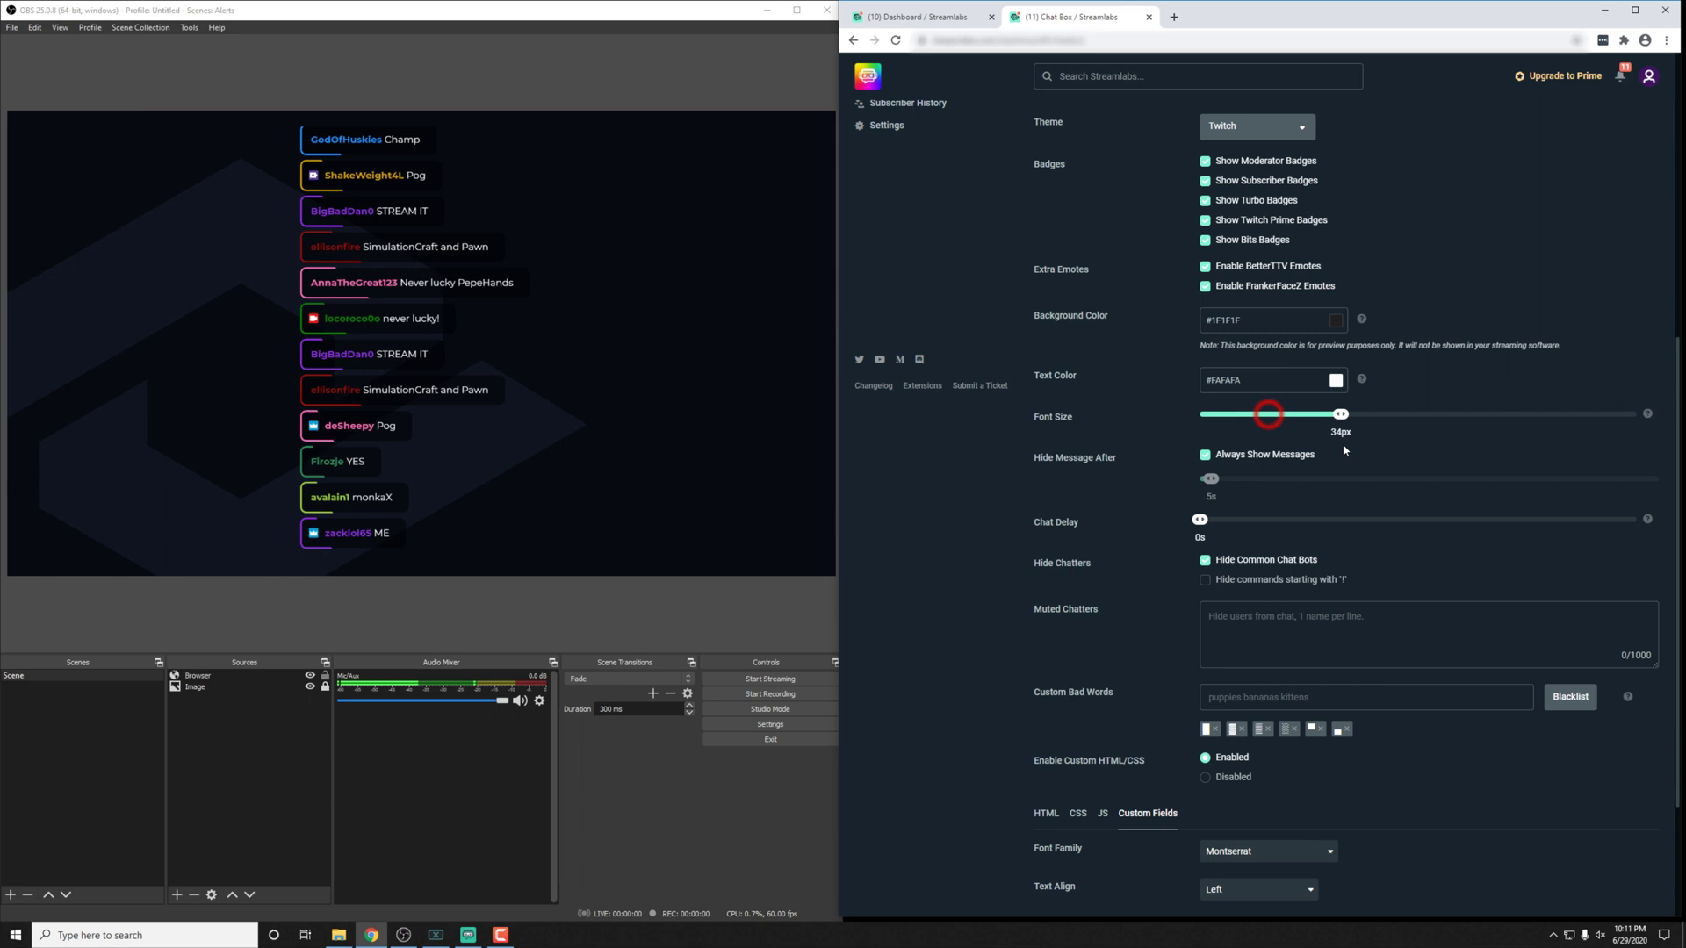
Step: Raise the chat font size to 40px and save the Chat Box settings
{"action": "left_click", "coordinate": [1380, 413]}
{"action": "scroll", "coordinate": [1352, 615], "scroll_direction": "down", "scroll_amount": 3}
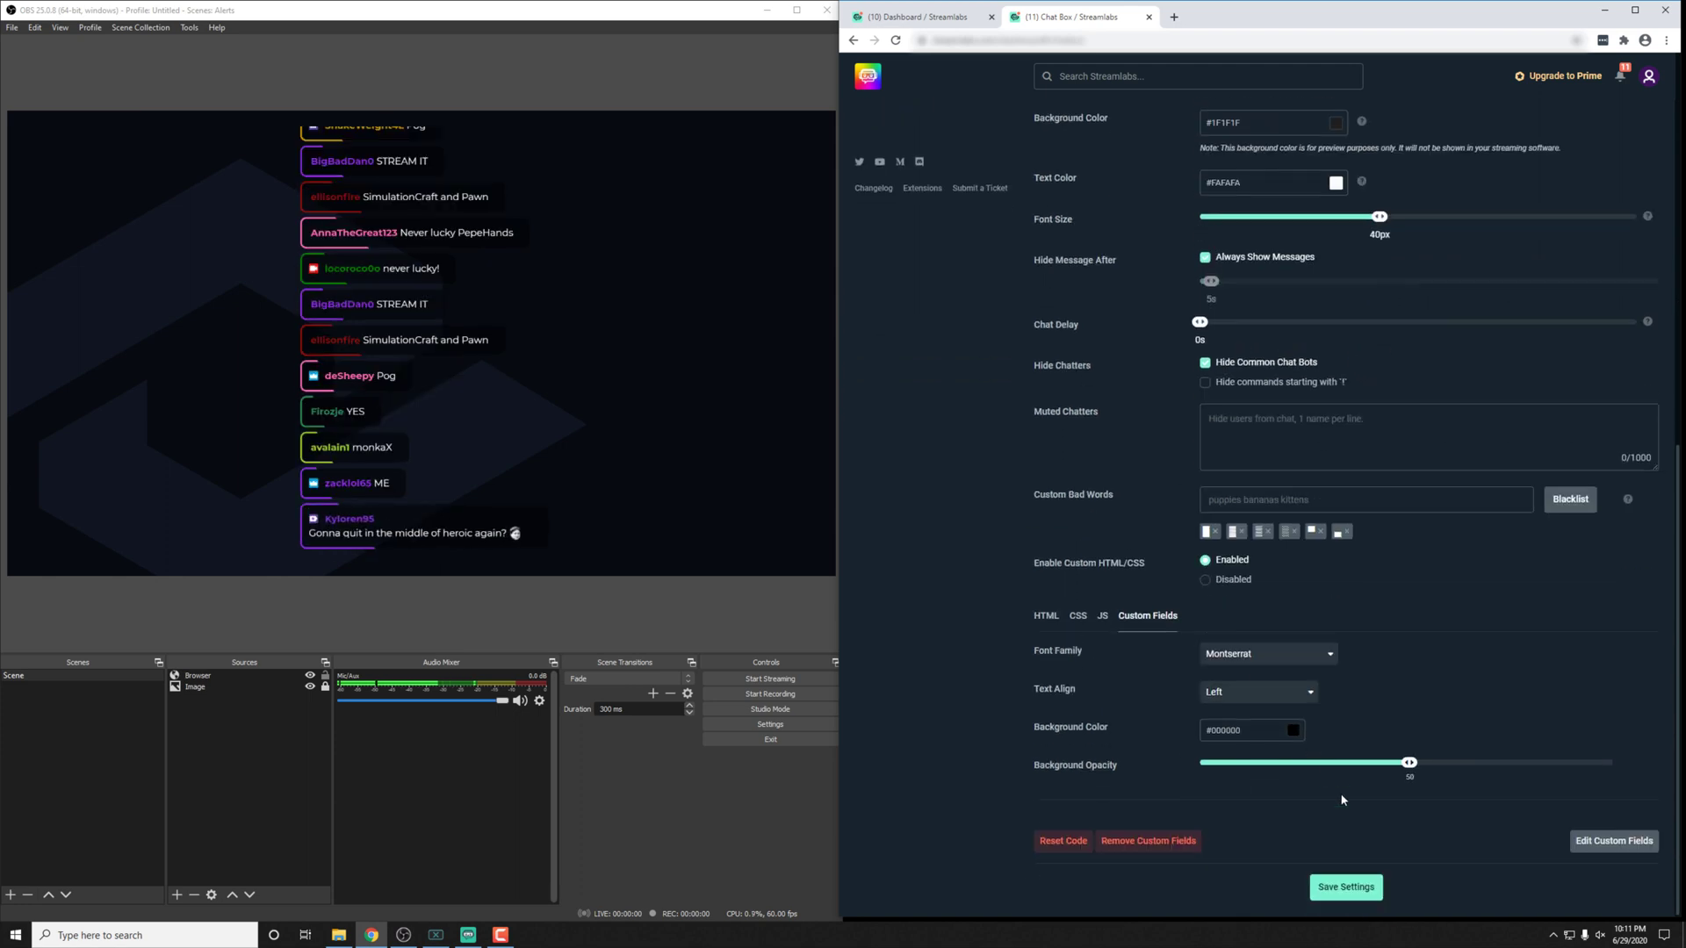
{"action": "left_click", "coordinate": [1326, 887]}
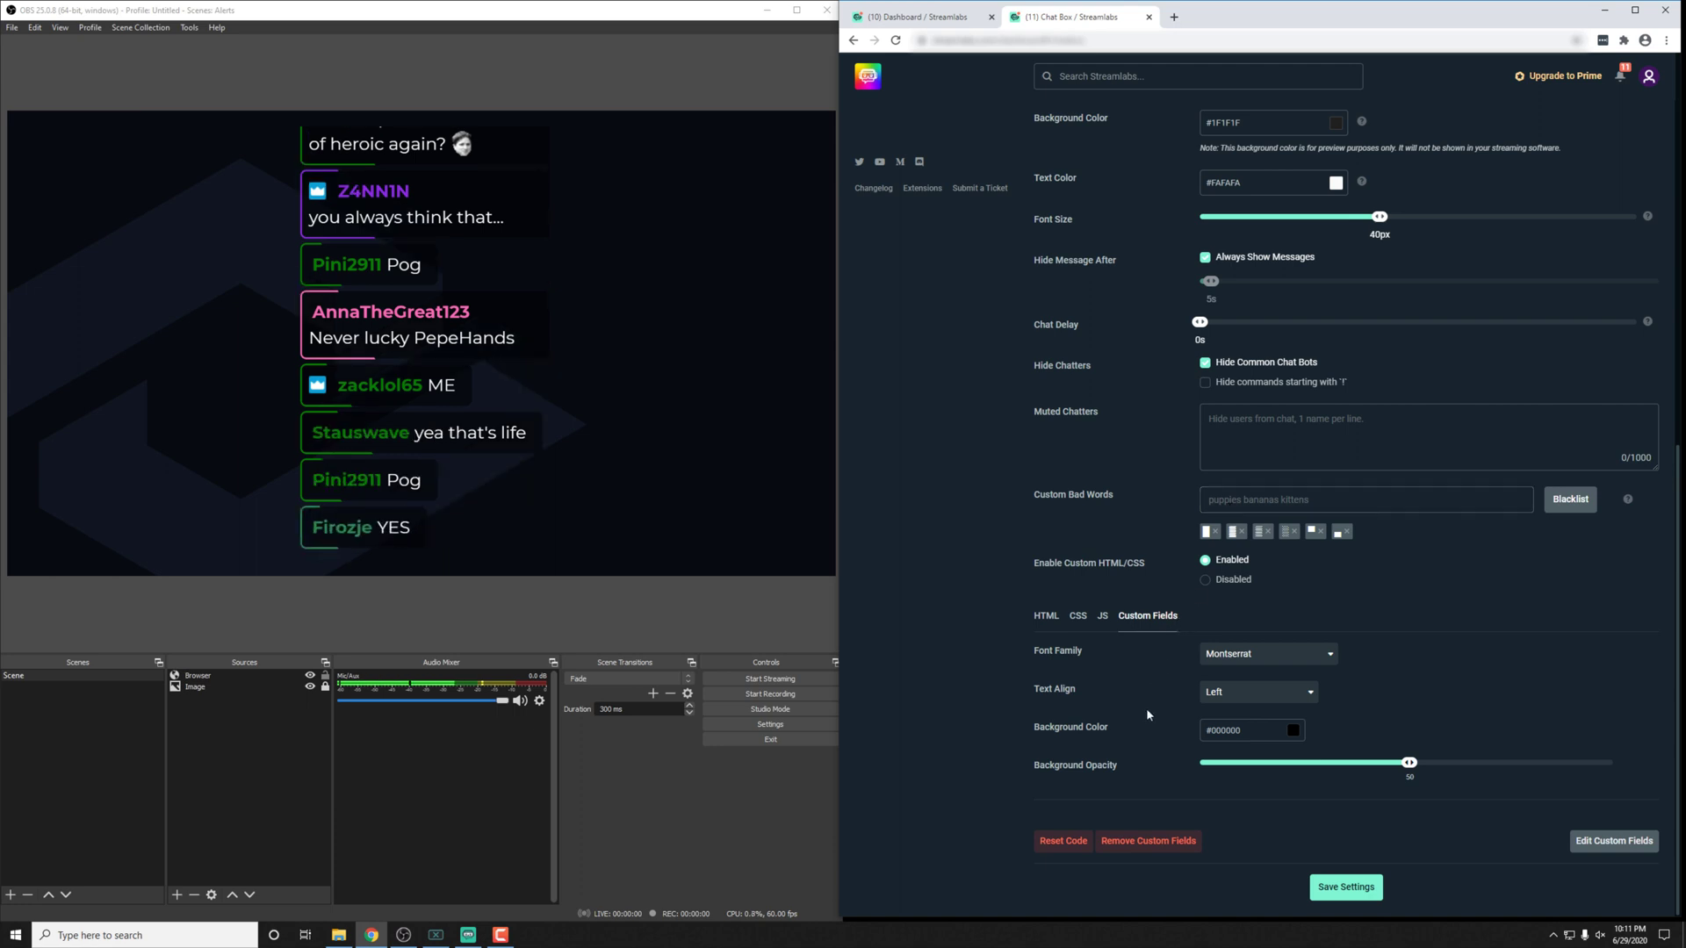
{"action": "scroll", "coordinate": [1175, 627], "scroll_direction": "up", "scroll_amount": 2}
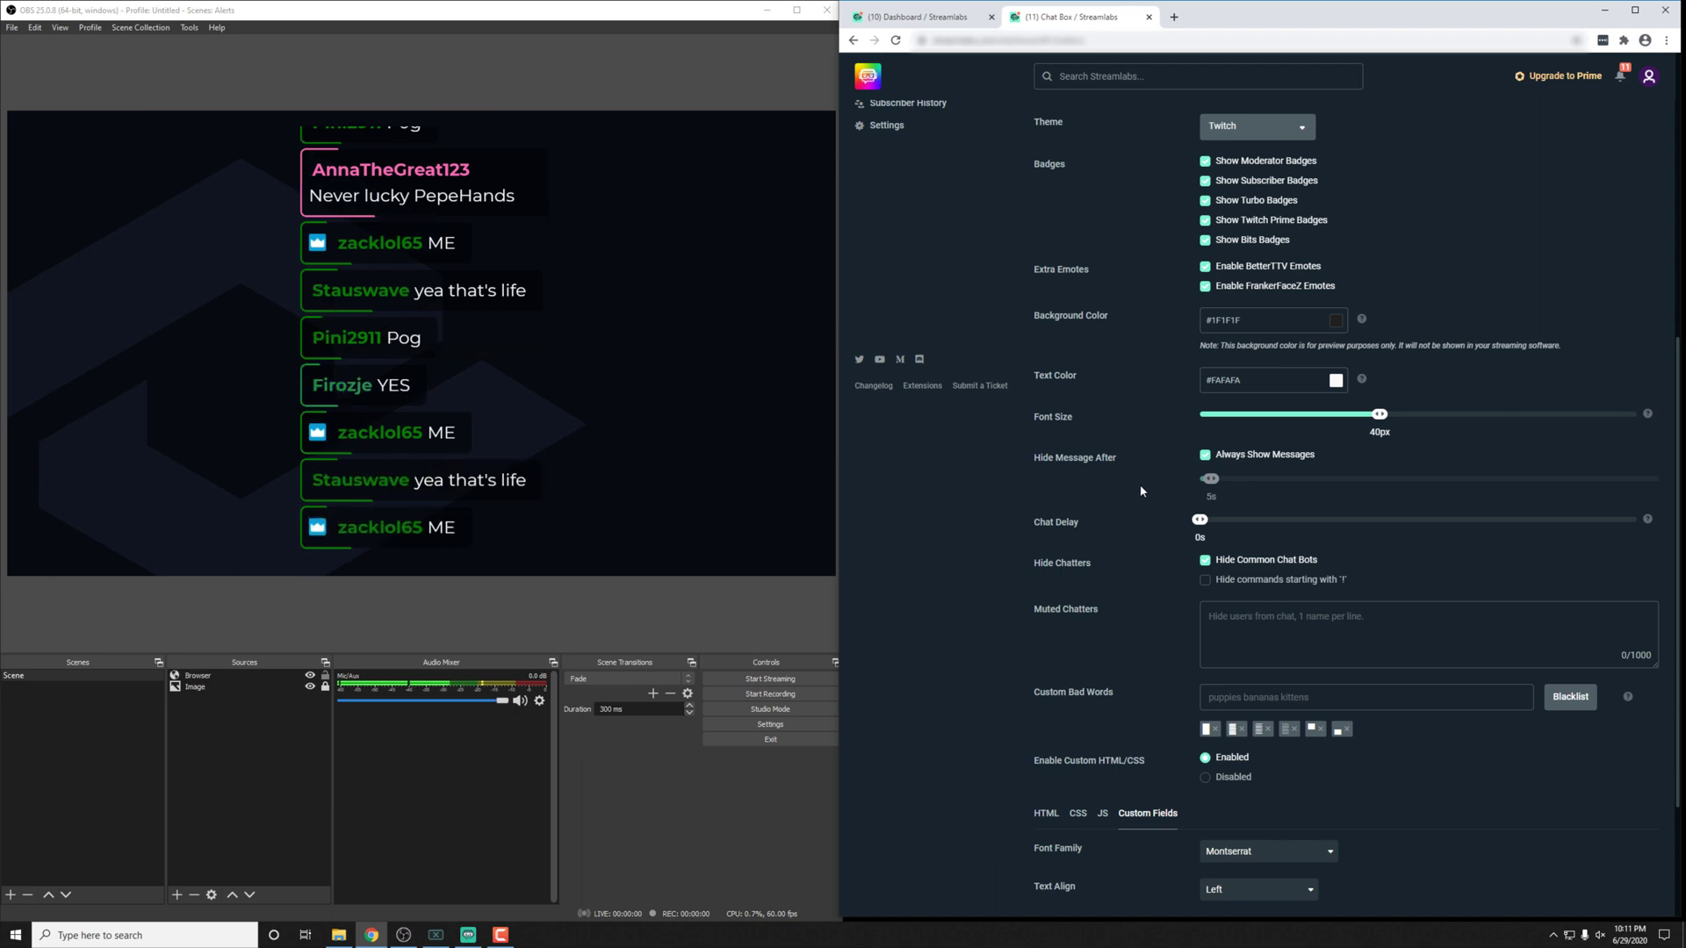
Step: Set Hide Message After to 10s, leaving Always Show Messages checked
{"action": "left_click", "coordinate": [1100, 457]}
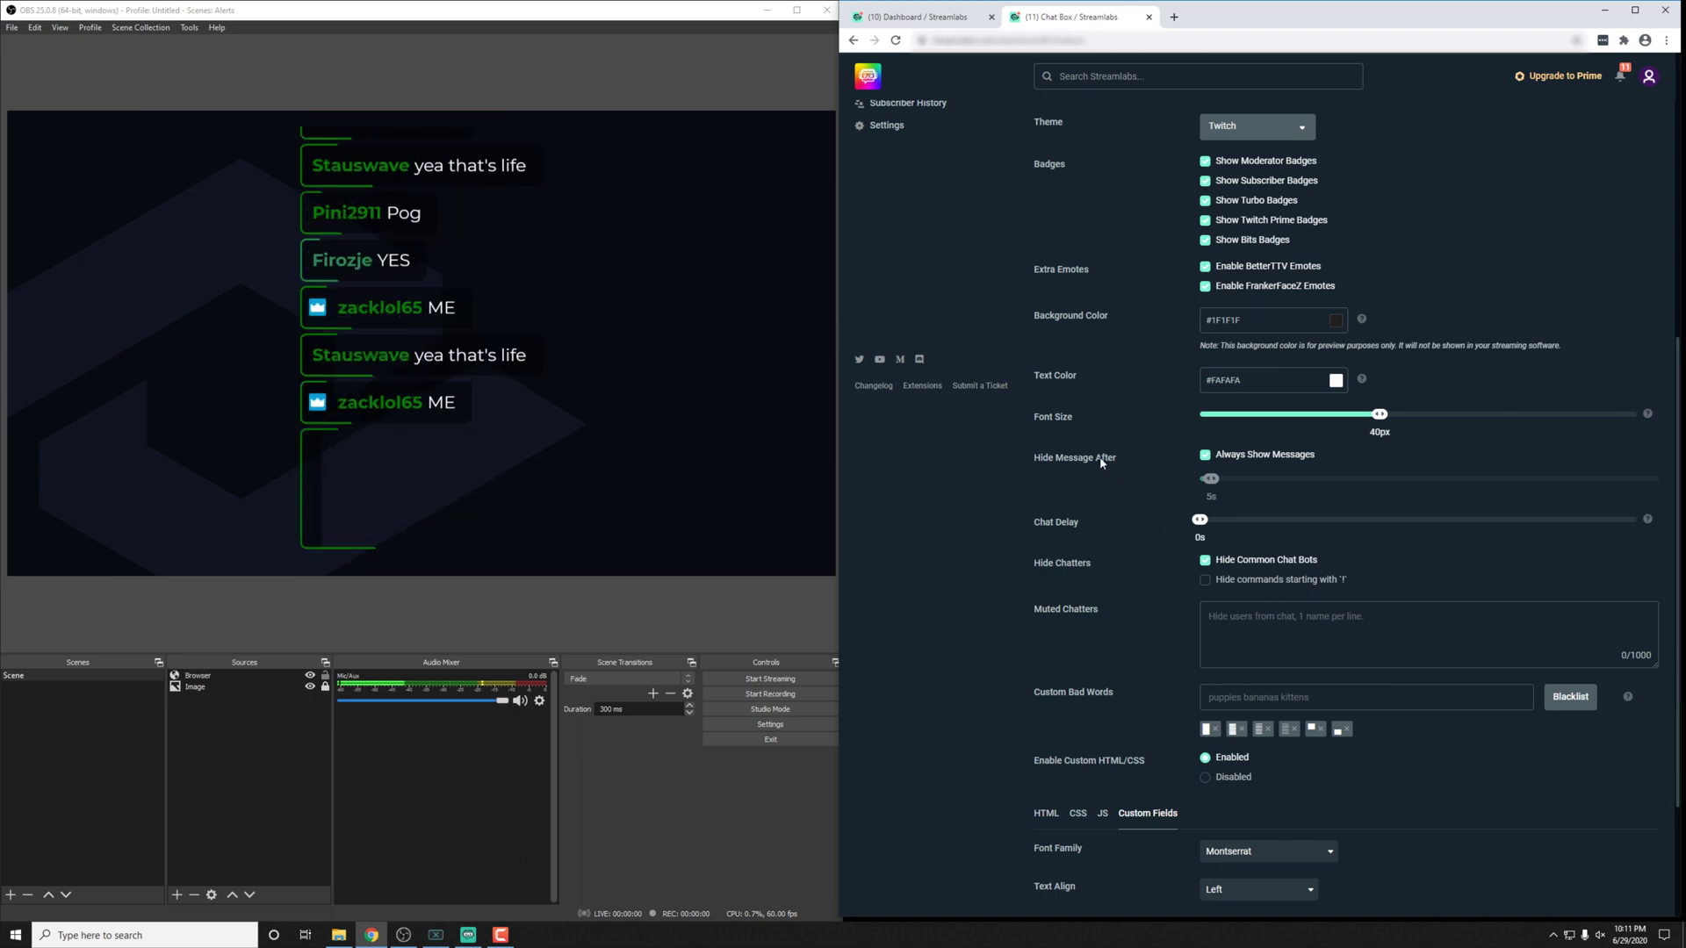
{"action": "left_click", "coordinate": [1206, 456]}
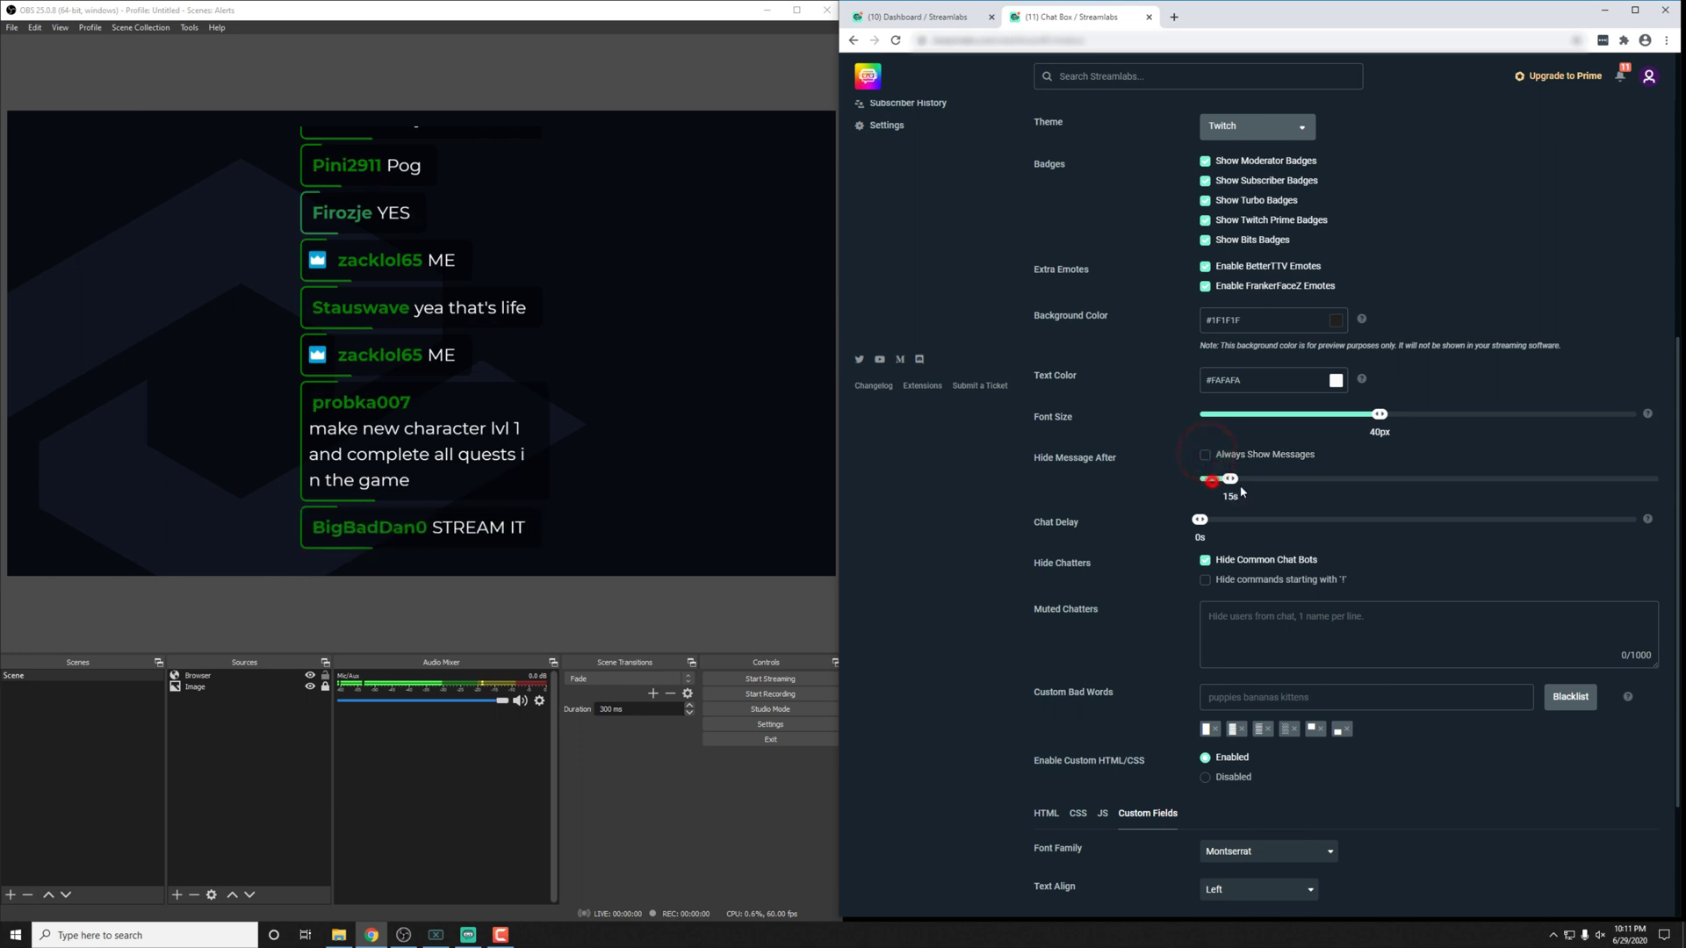
{"action": "left_click_drag", "start_coordinate": [1242, 492], "coordinate": [1219, 506]}
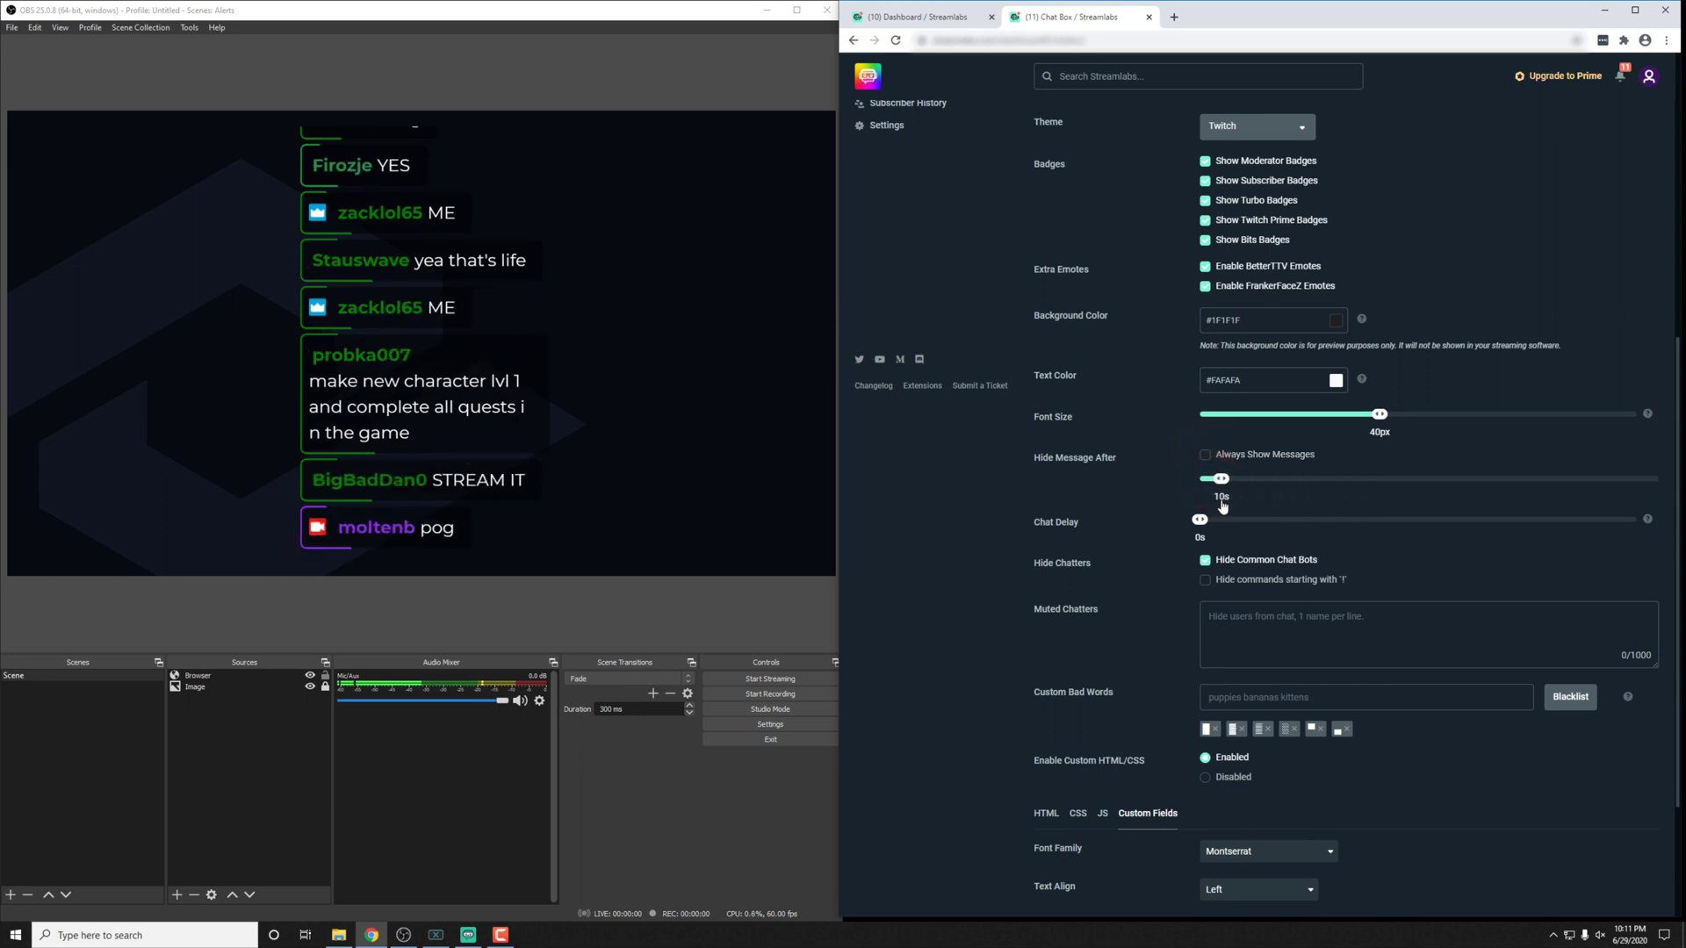
{"action": "left_click", "coordinate": [1205, 455]}
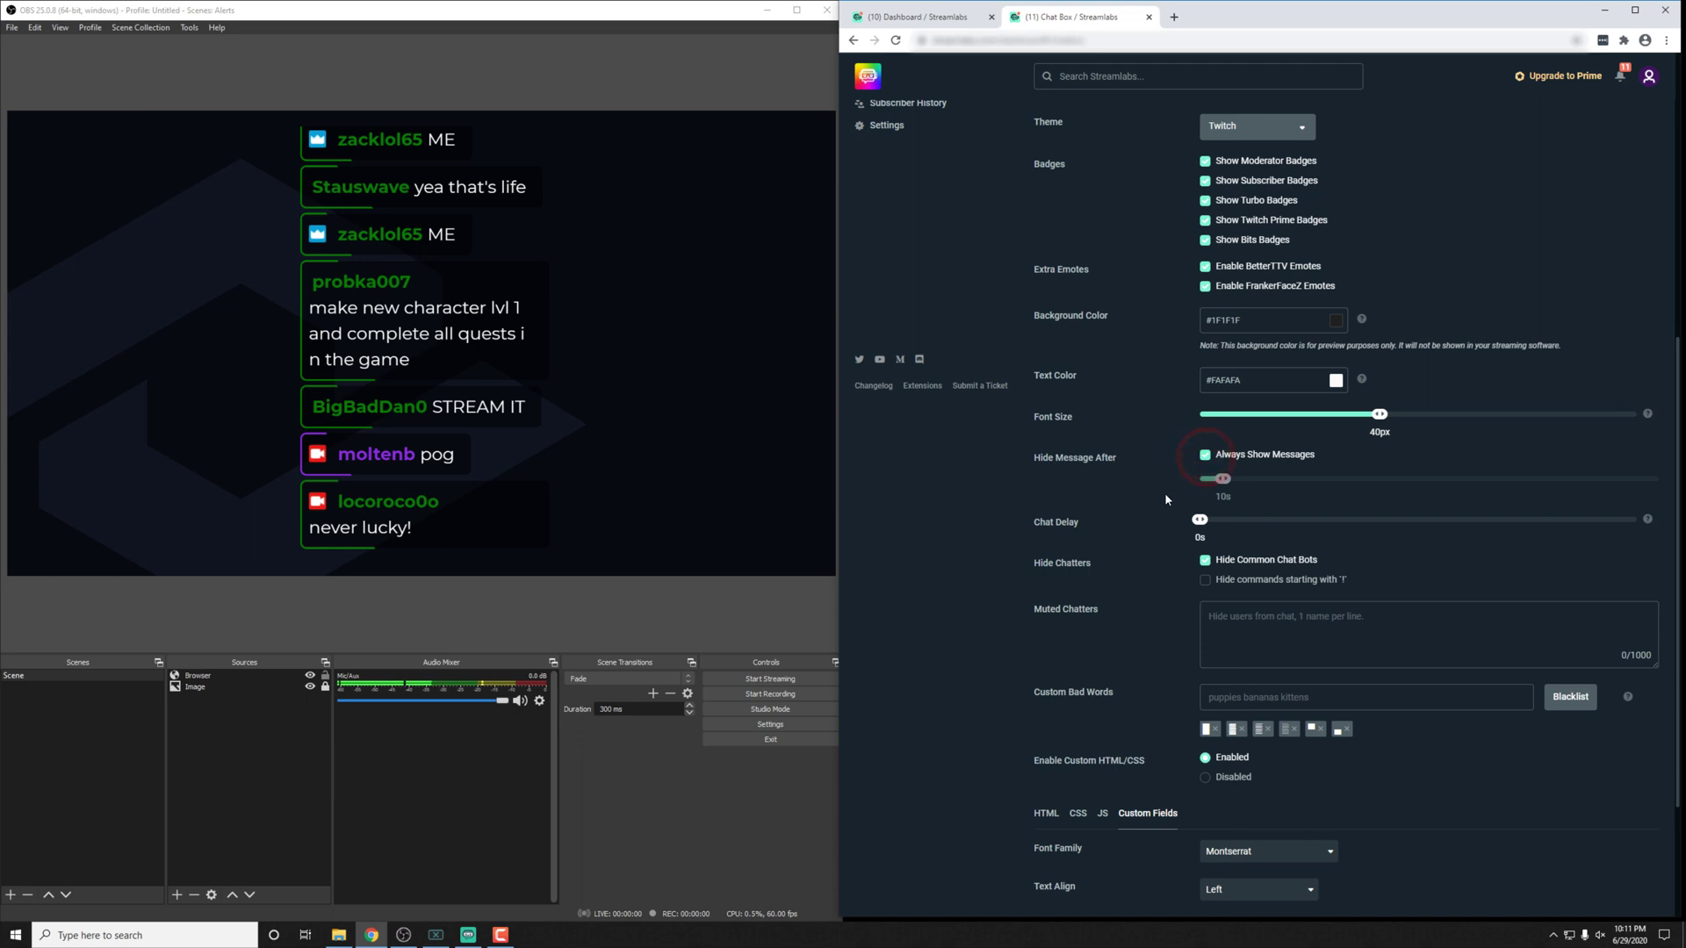
{"action": "scroll", "coordinate": [1141, 527], "scroll_direction": "down", "scroll_amount": 2}
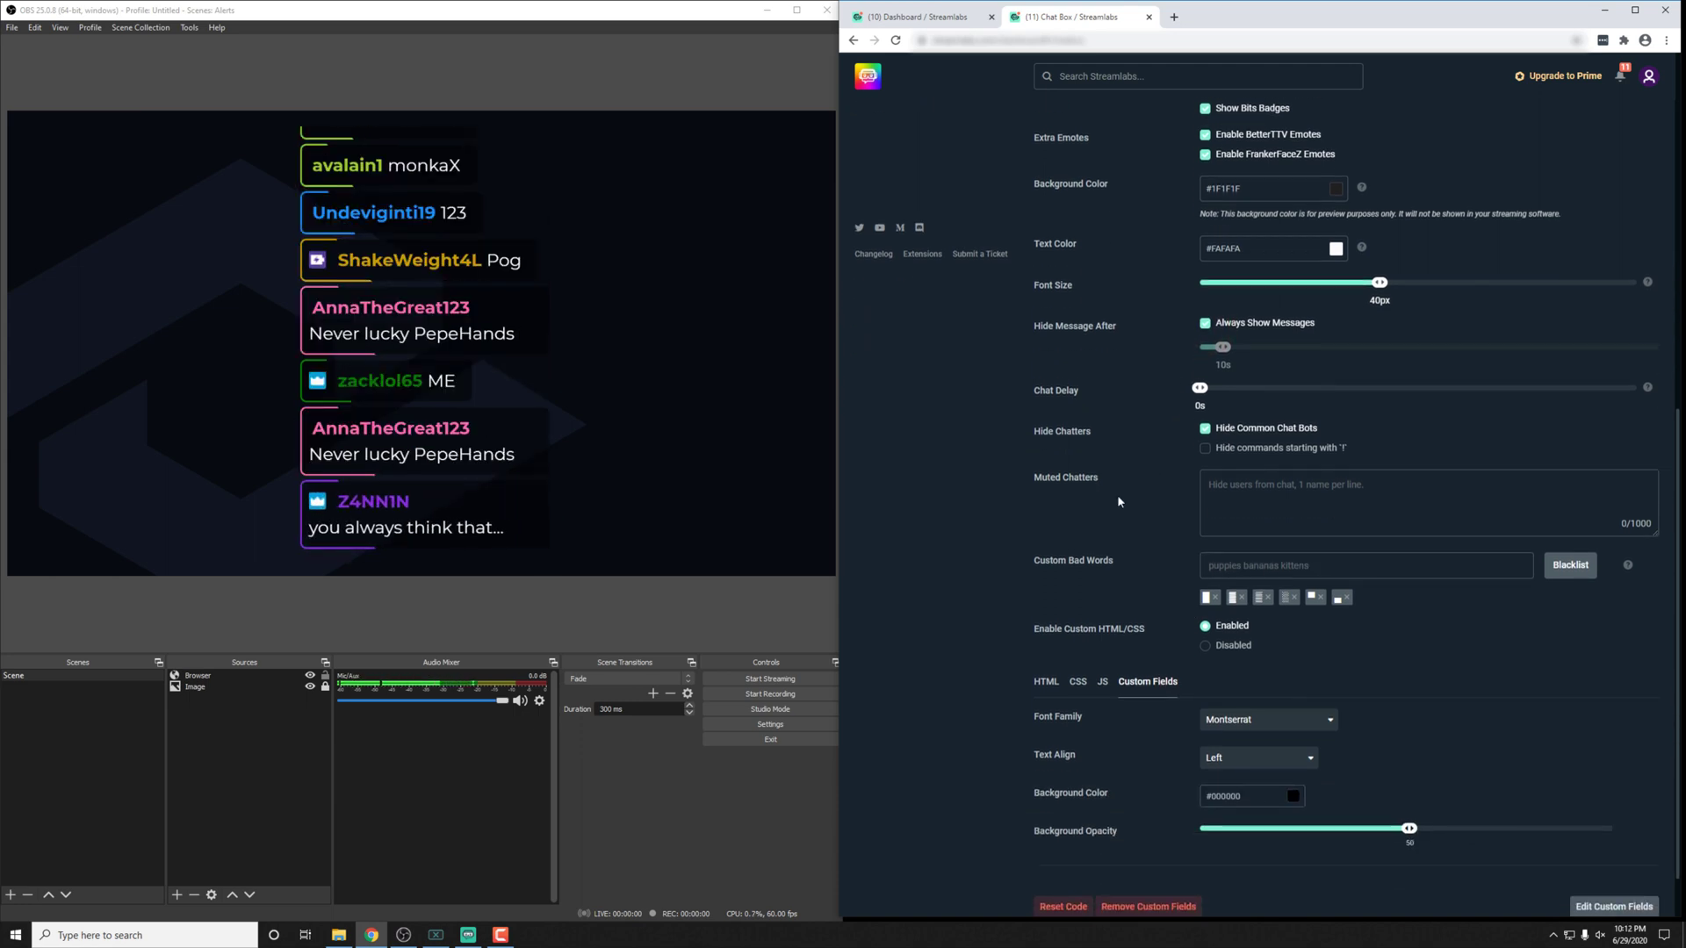
{"action": "left_click", "coordinate": [1097, 558]}
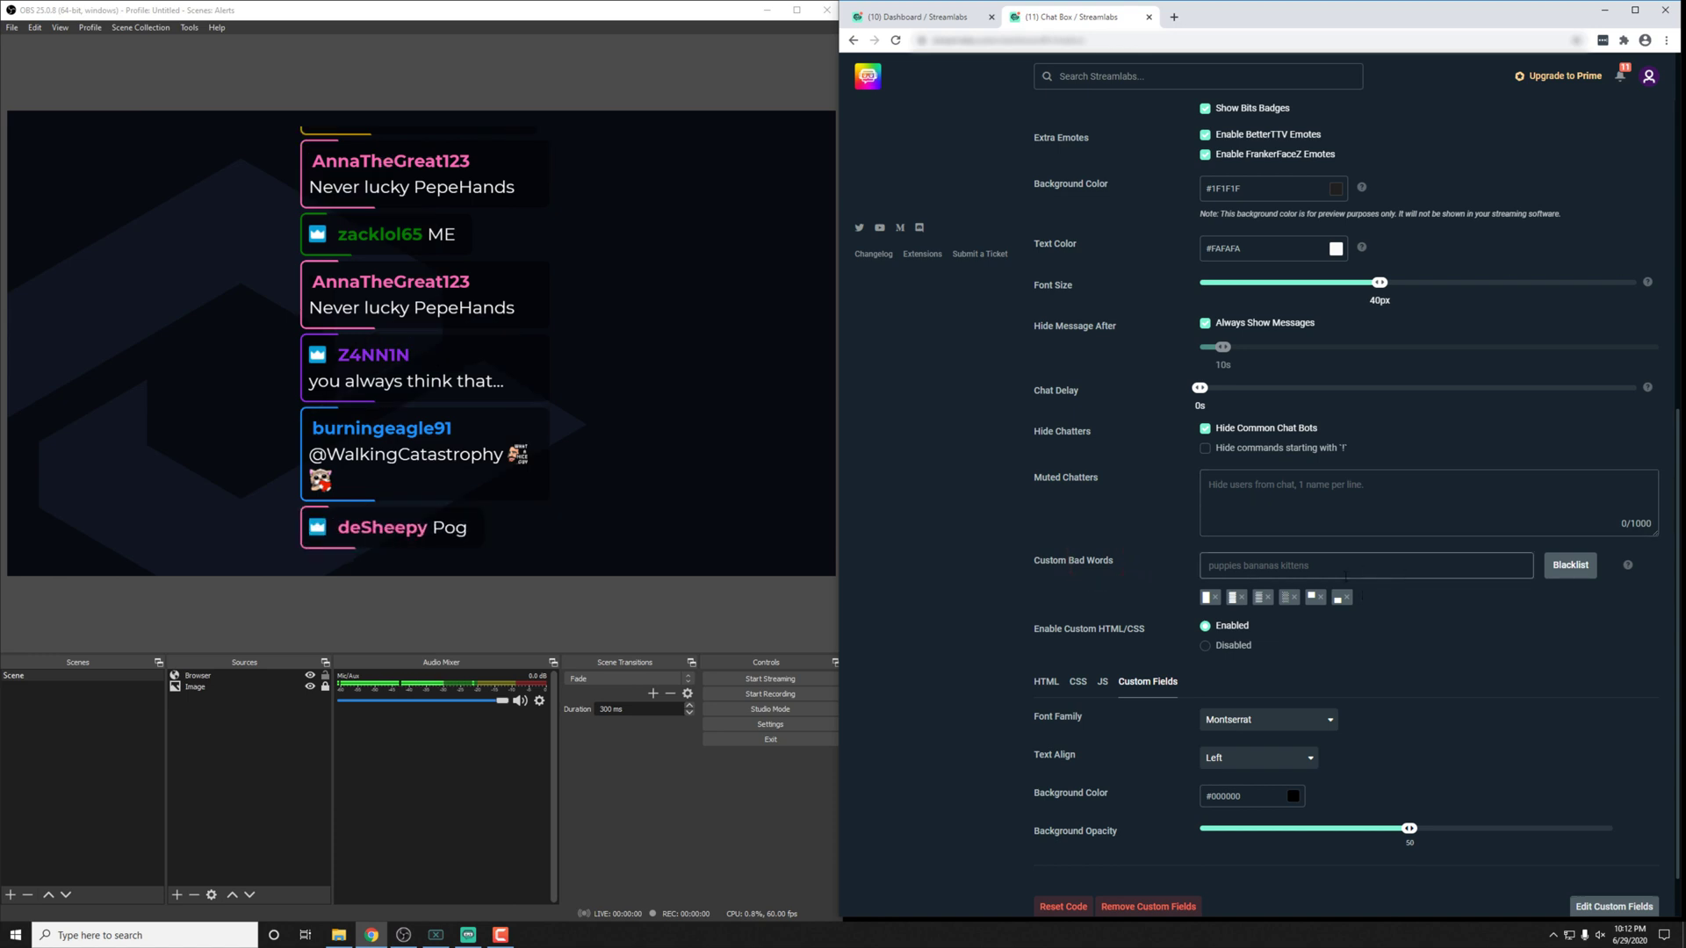
{"action": "scroll", "coordinate": [1168, 614], "scroll_direction": "down", "scroll_amount": 1}
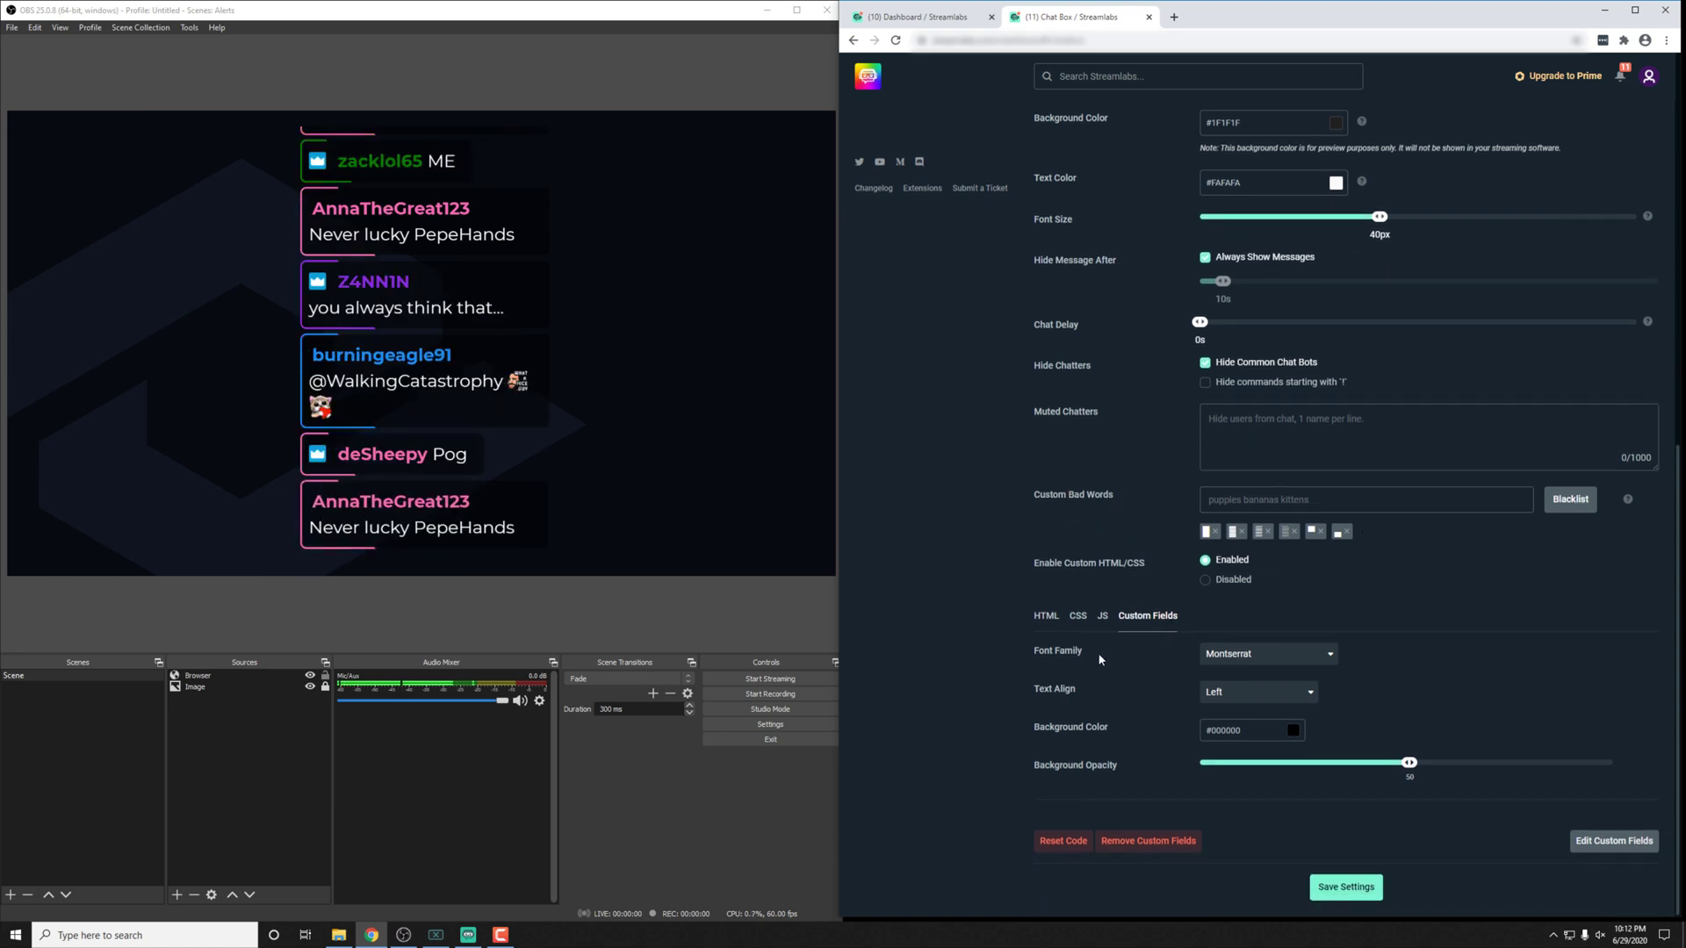
{"action": "left_click", "coordinate": [1070, 651]}
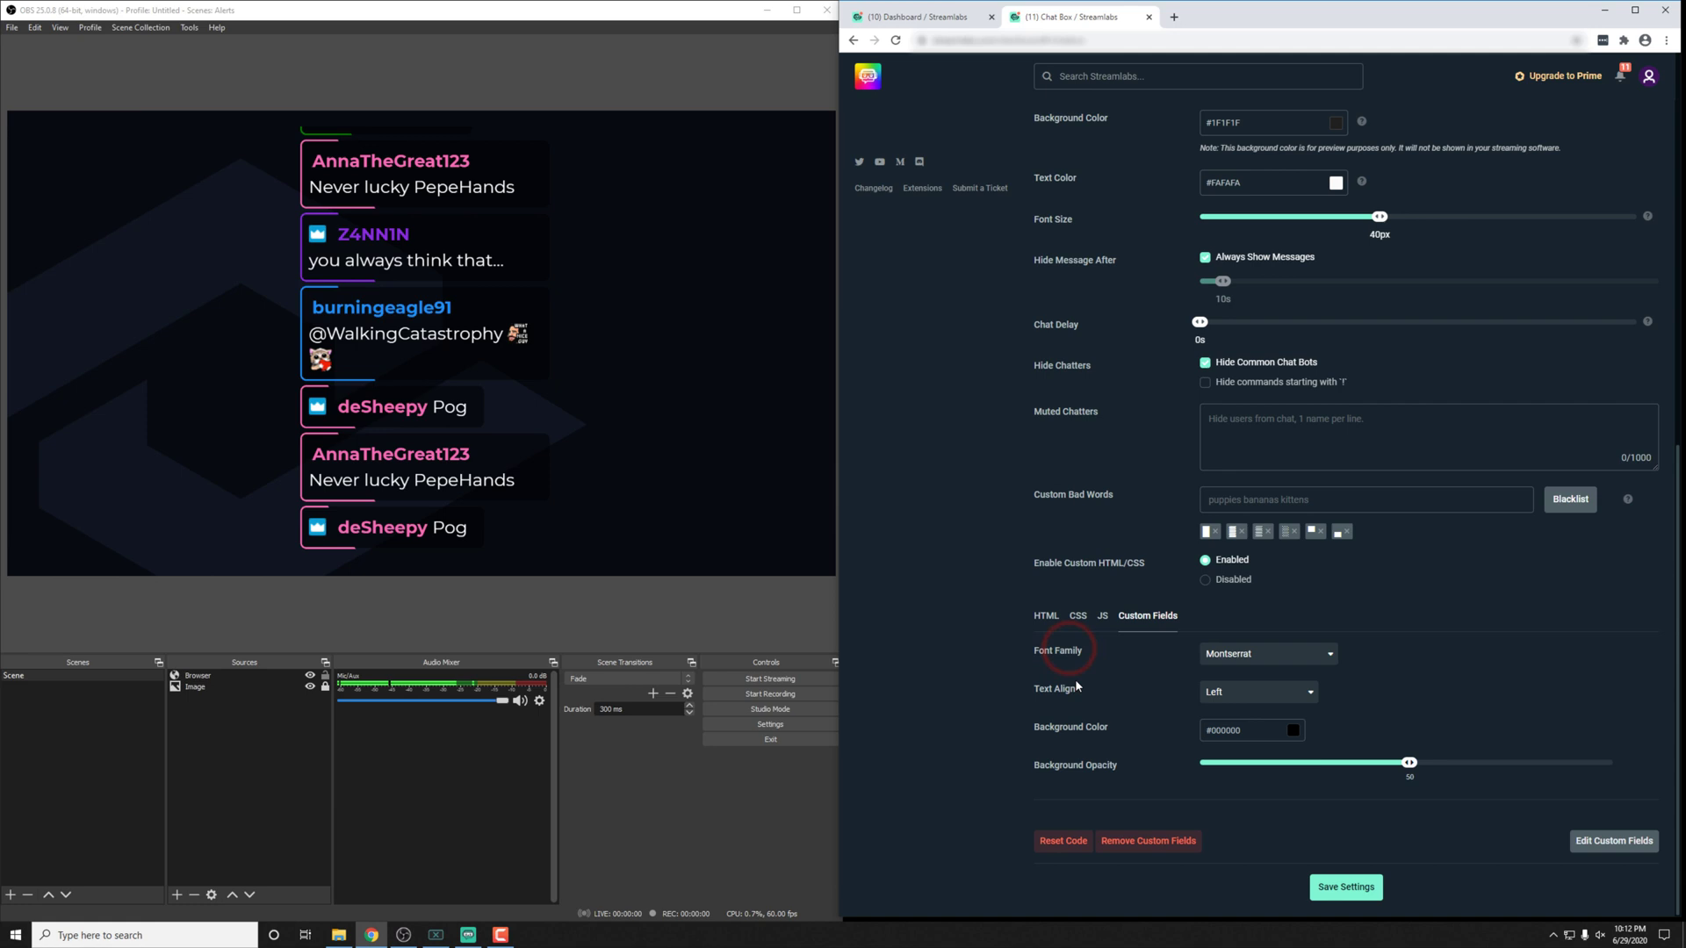
{"action": "left_click", "coordinate": [1234, 657]}
{"action": "scroll", "coordinate": [1247, 760], "scroll_direction": "down", "scroll_amount": 1}
{"action": "scroll", "coordinate": [1246, 760], "scroll_direction": "down", "scroll_amount": 3}
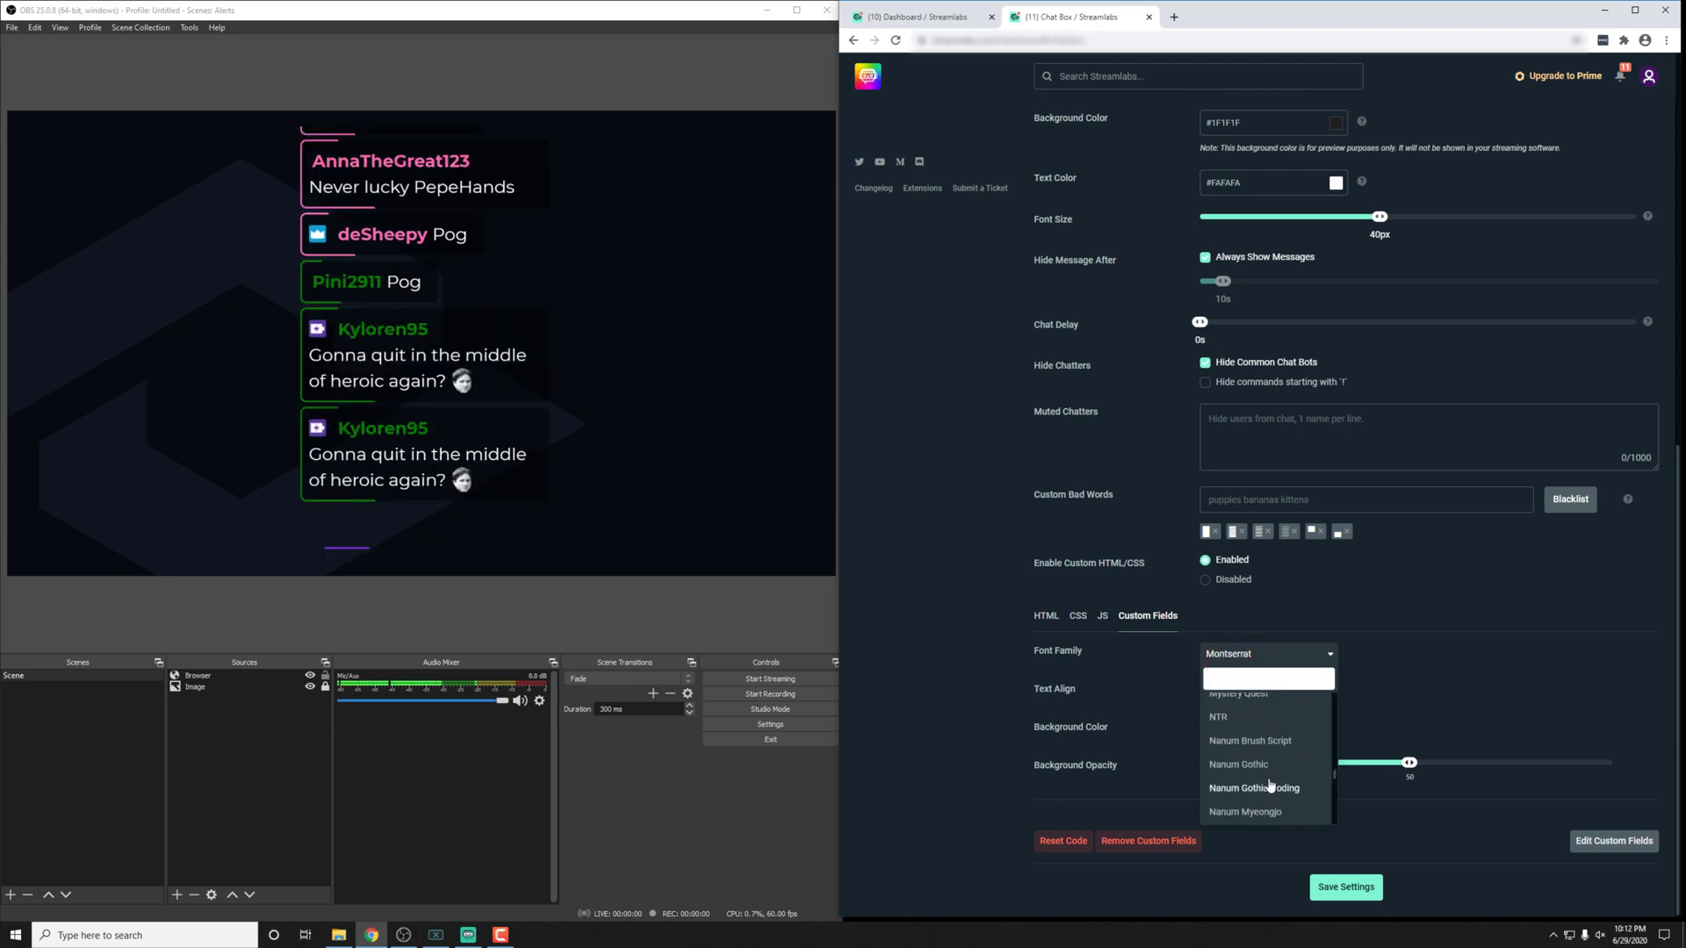
{"action": "left_click", "coordinate": [1252, 729]}
{"action": "left_click", "coordinate": [1364, 888]}
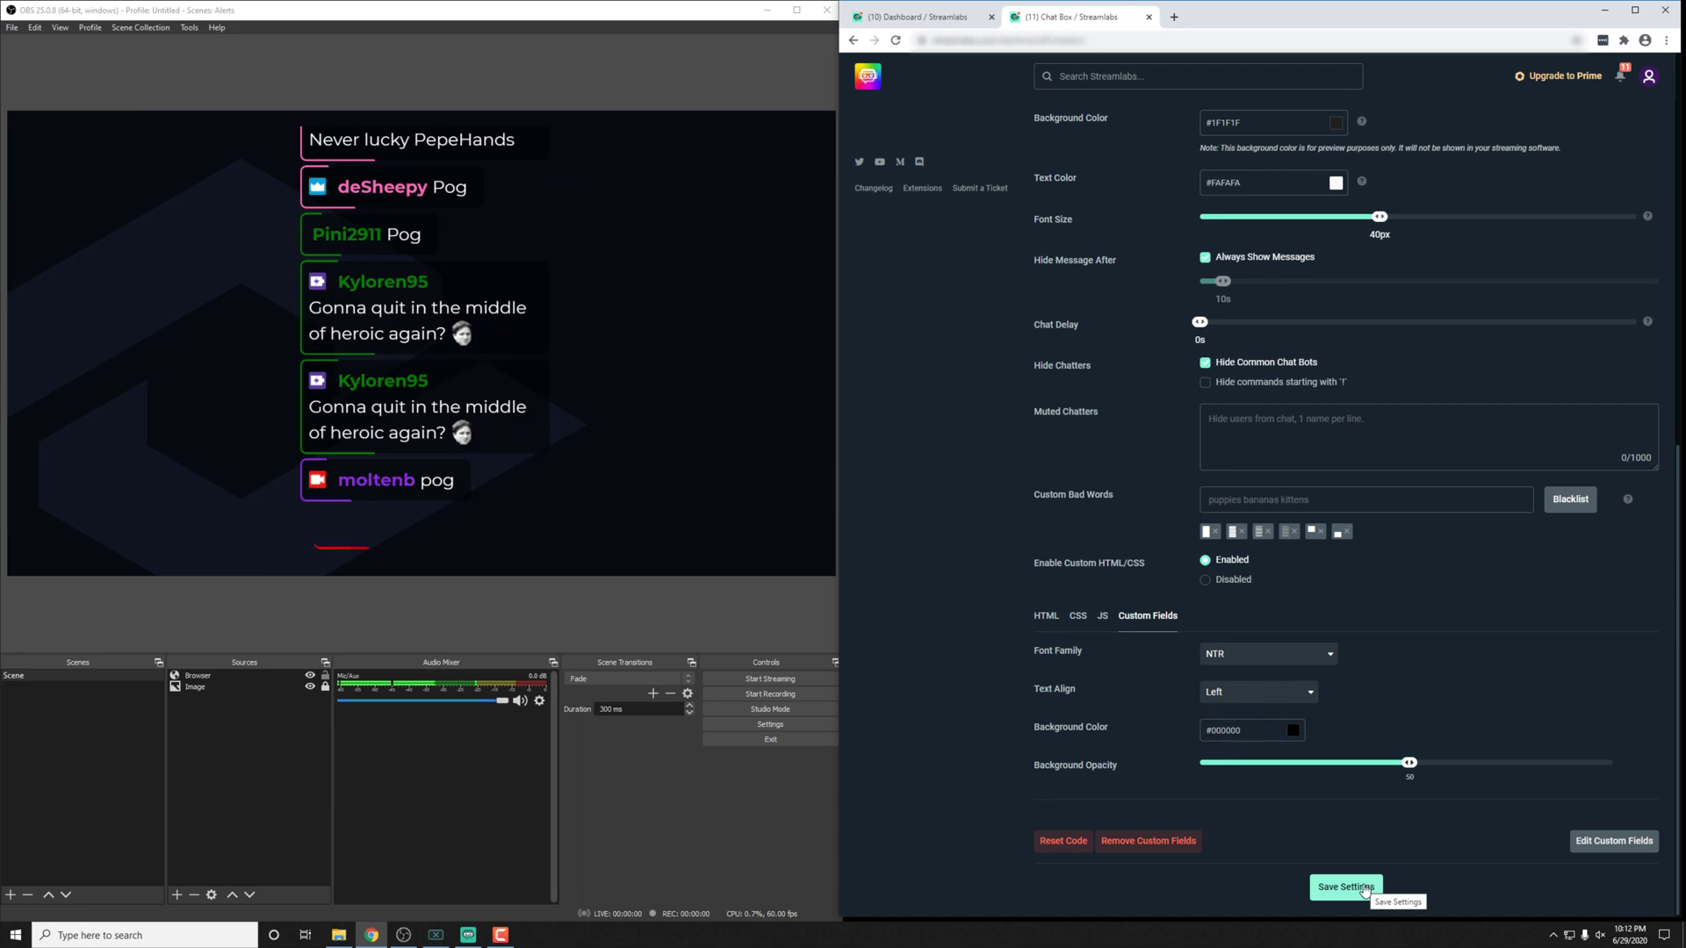
{"action": "left_click", "coordinate": [1345, 889]}
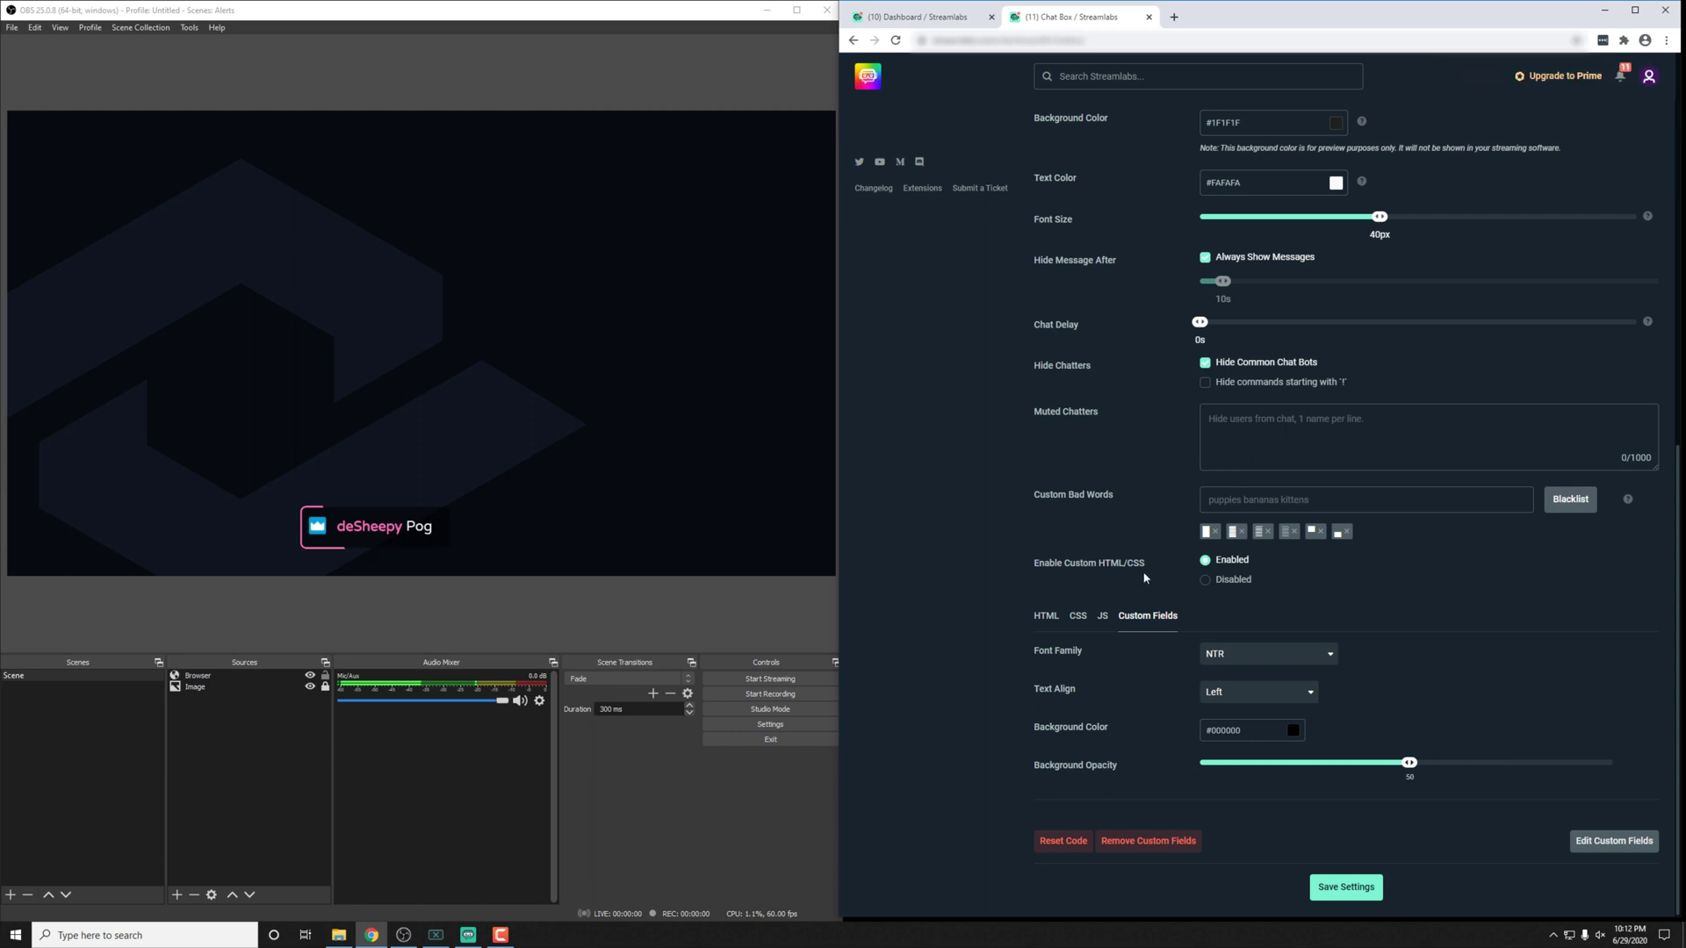
{"action": "left_click", "coordinate": [1355, 890]}
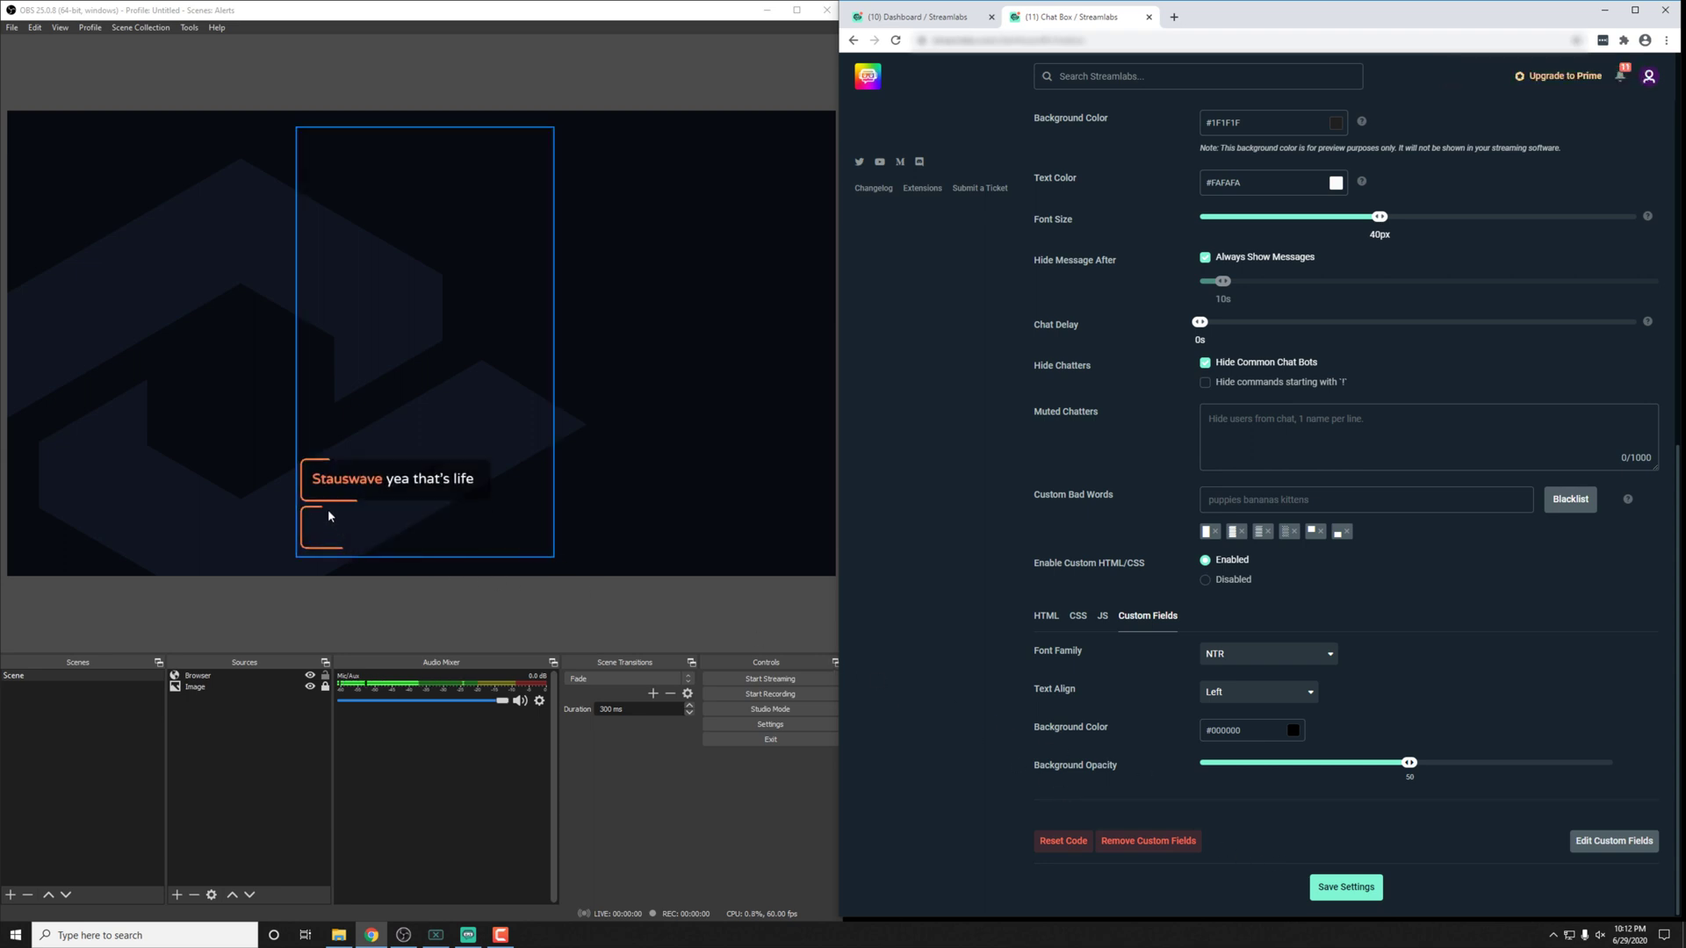
{"action": "left_click", "coordinate": [1258, 653]}
{"action": "scroll", "coordinate": [1264, 744], "scroll_direction": "down", "scroll_amount": 2}
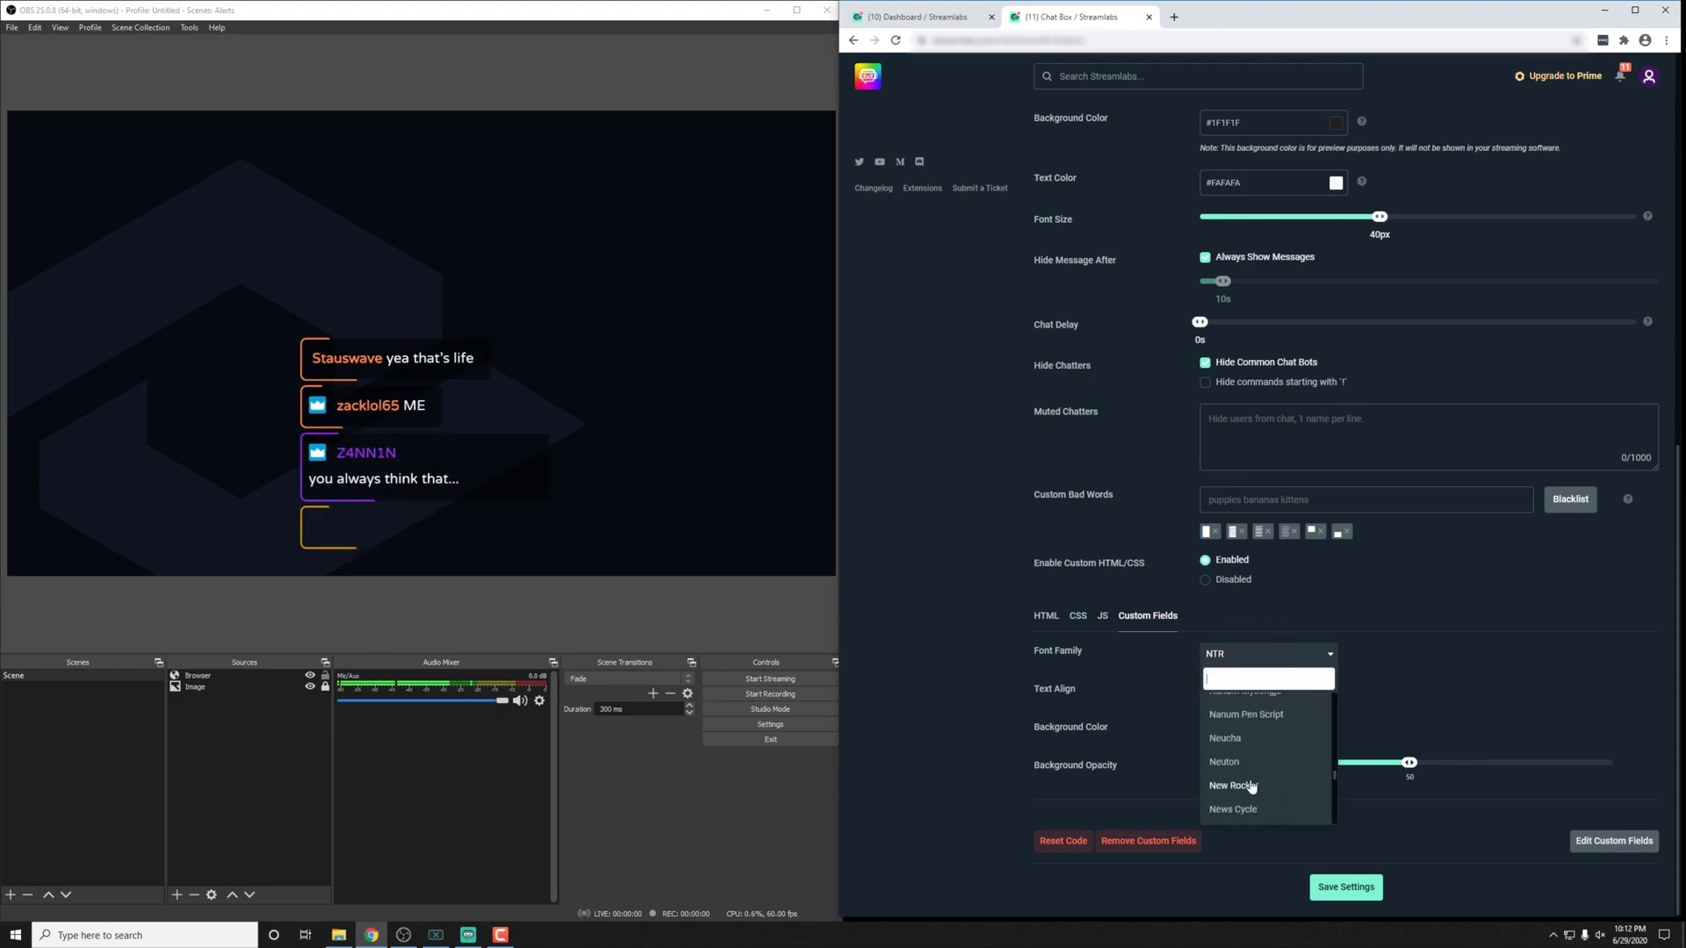
{"action": "left_click", "coordinate": [1239, 736]}
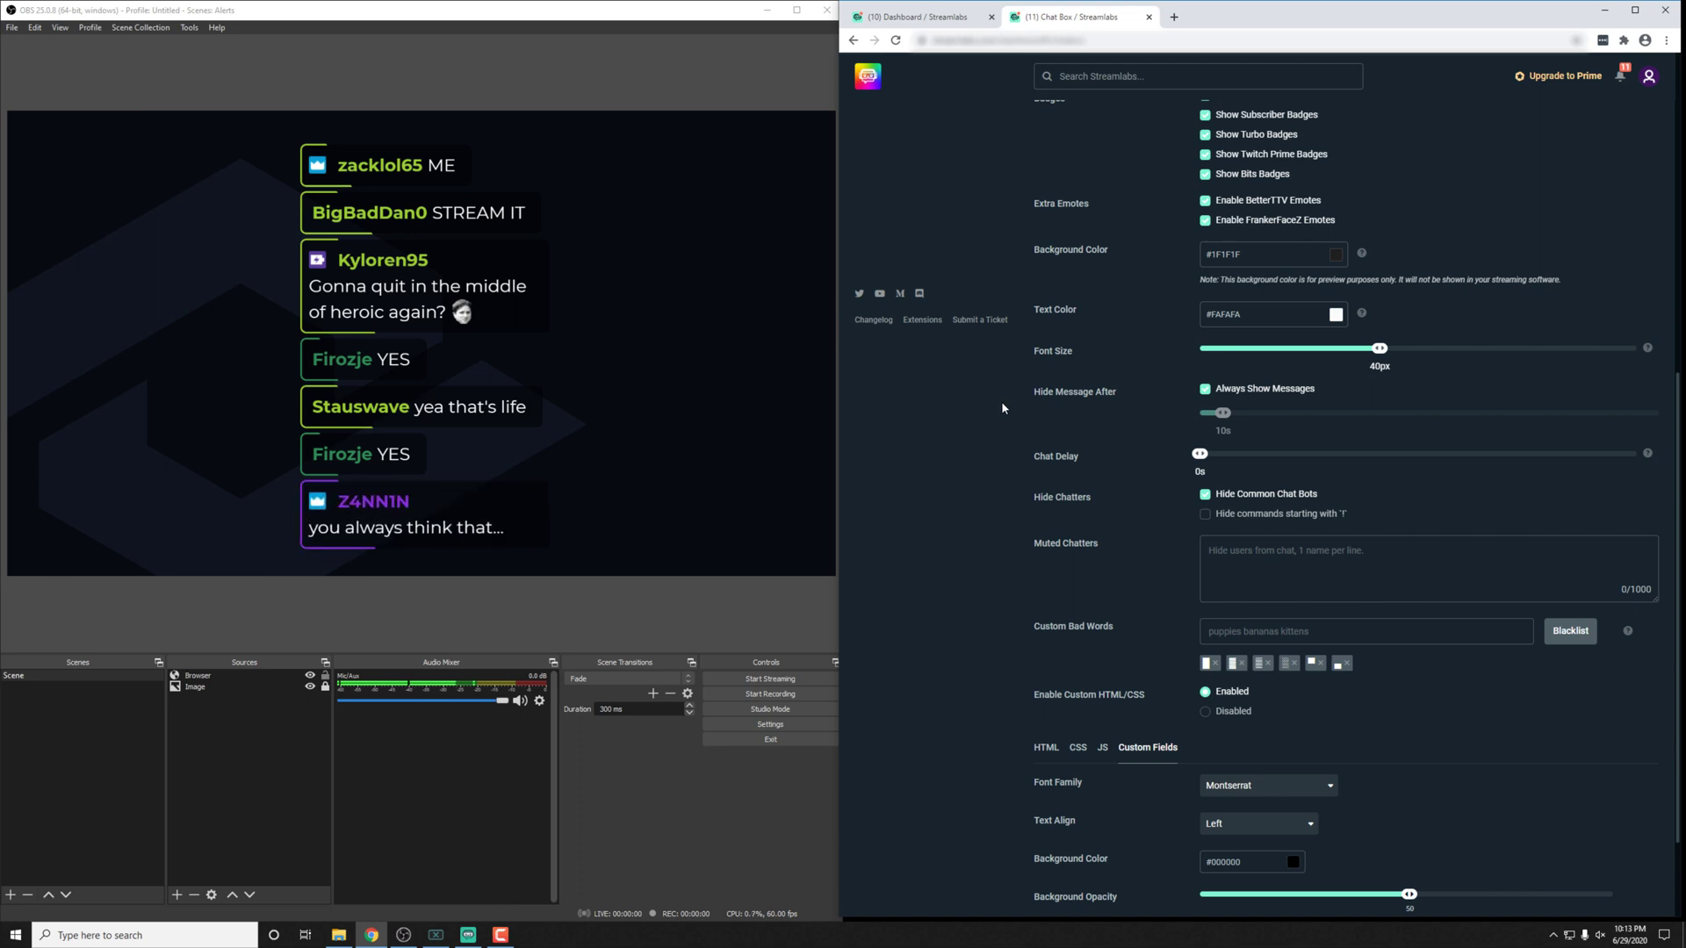
{"action": "scroll", "coordinate": [1045, 499], "scroll_direction": "down", "scroll_amount": 3}
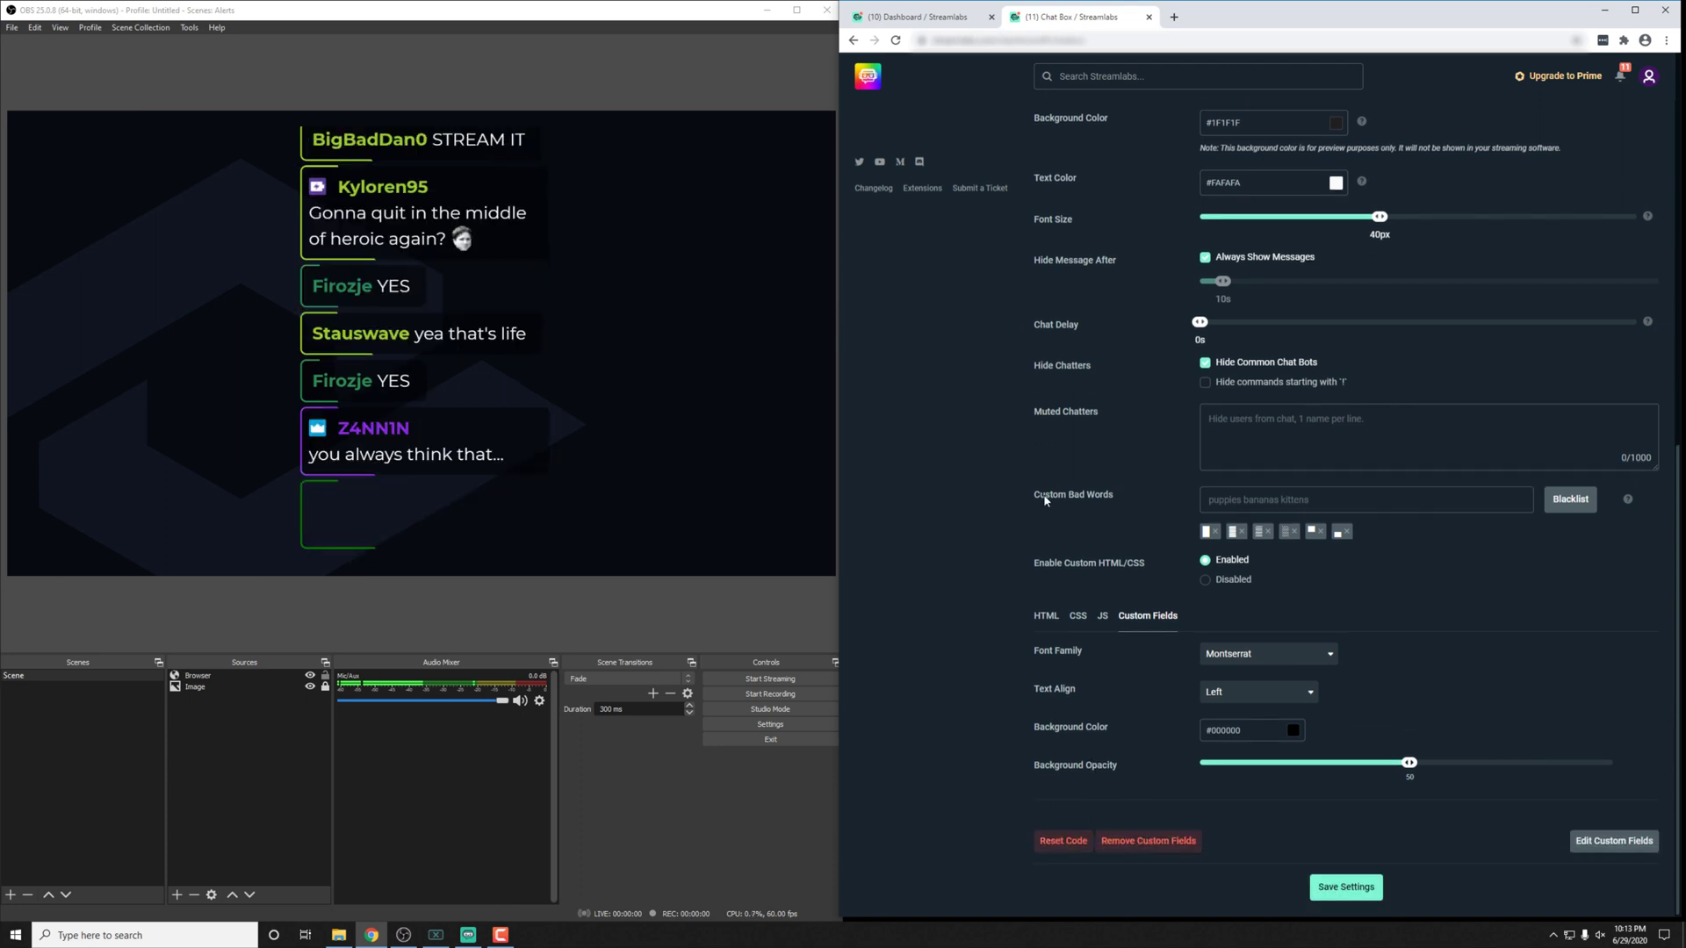
Step: Switch the chat font to Lobster and right-align the chat text
{"action": "left_click", "coordinate": [1150, 615]}
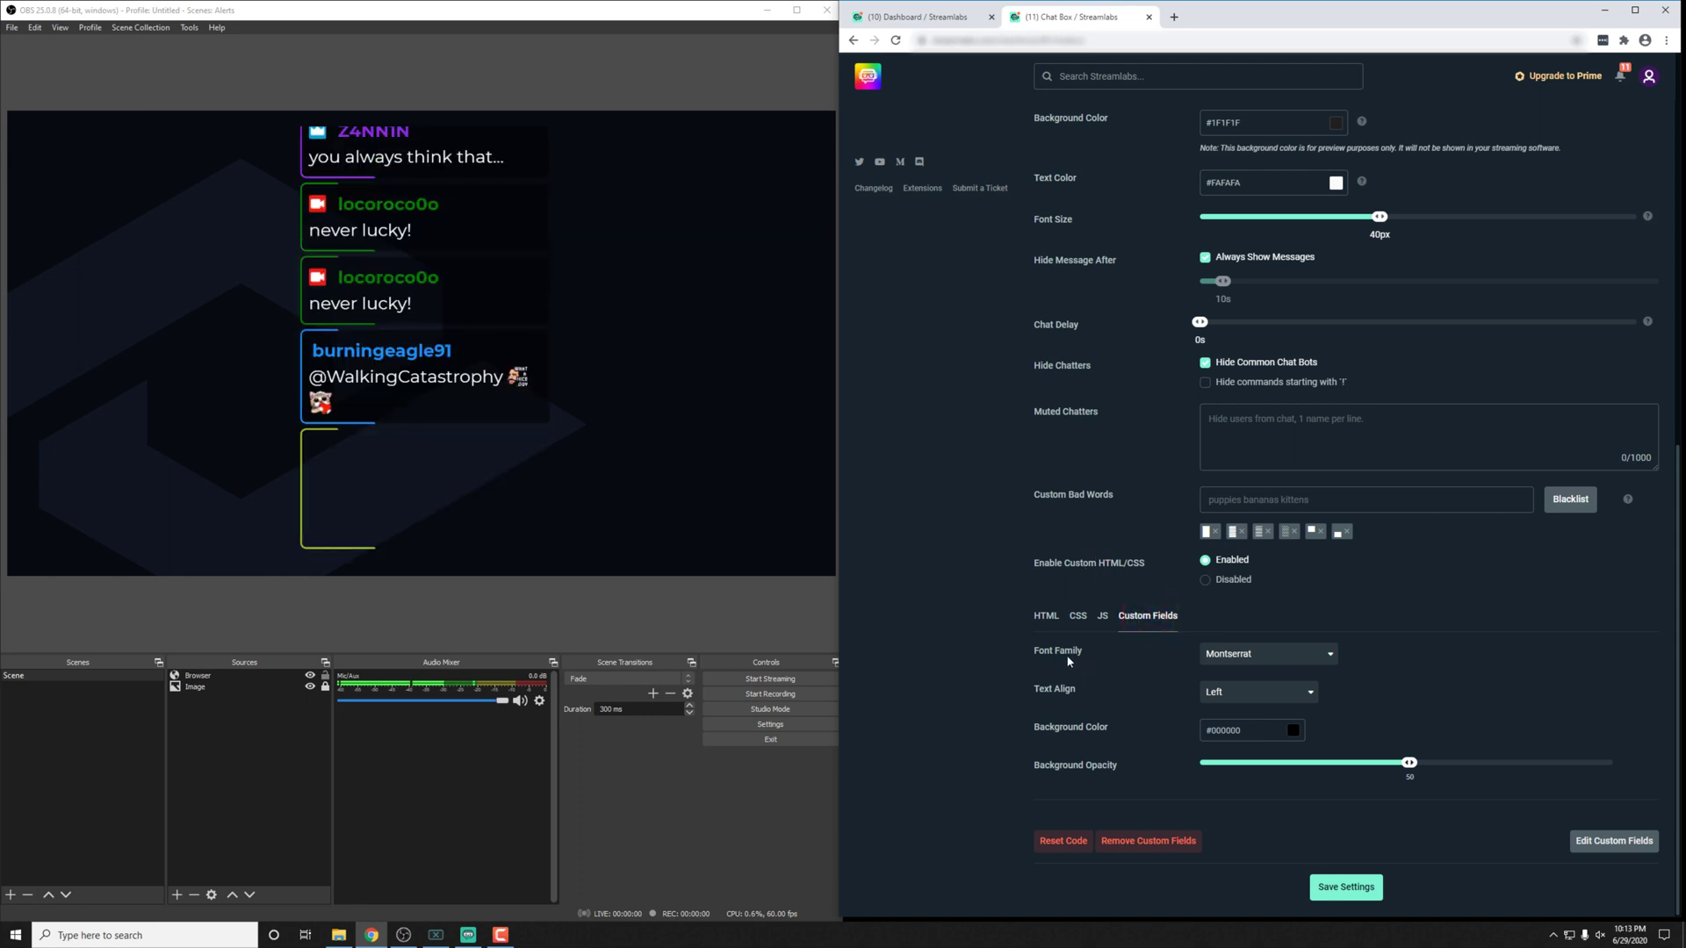
{"action": "left_click", "coordinate": [1063, 774]}
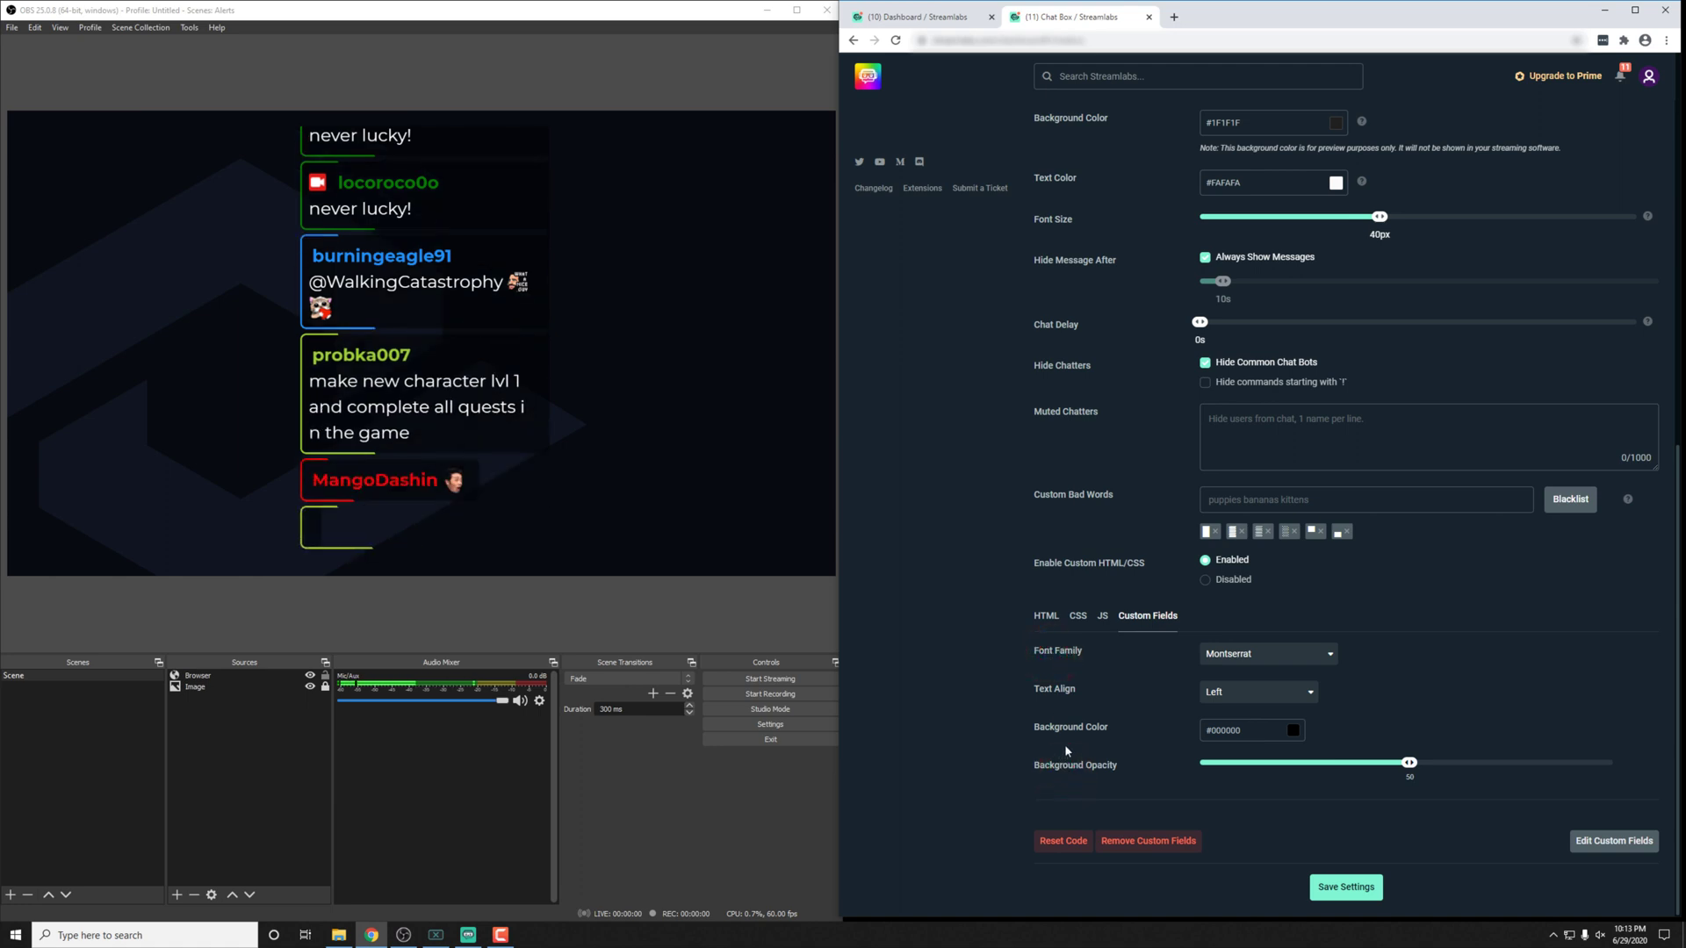
{"action": "left_click", "coordinate": [1251, 657]}
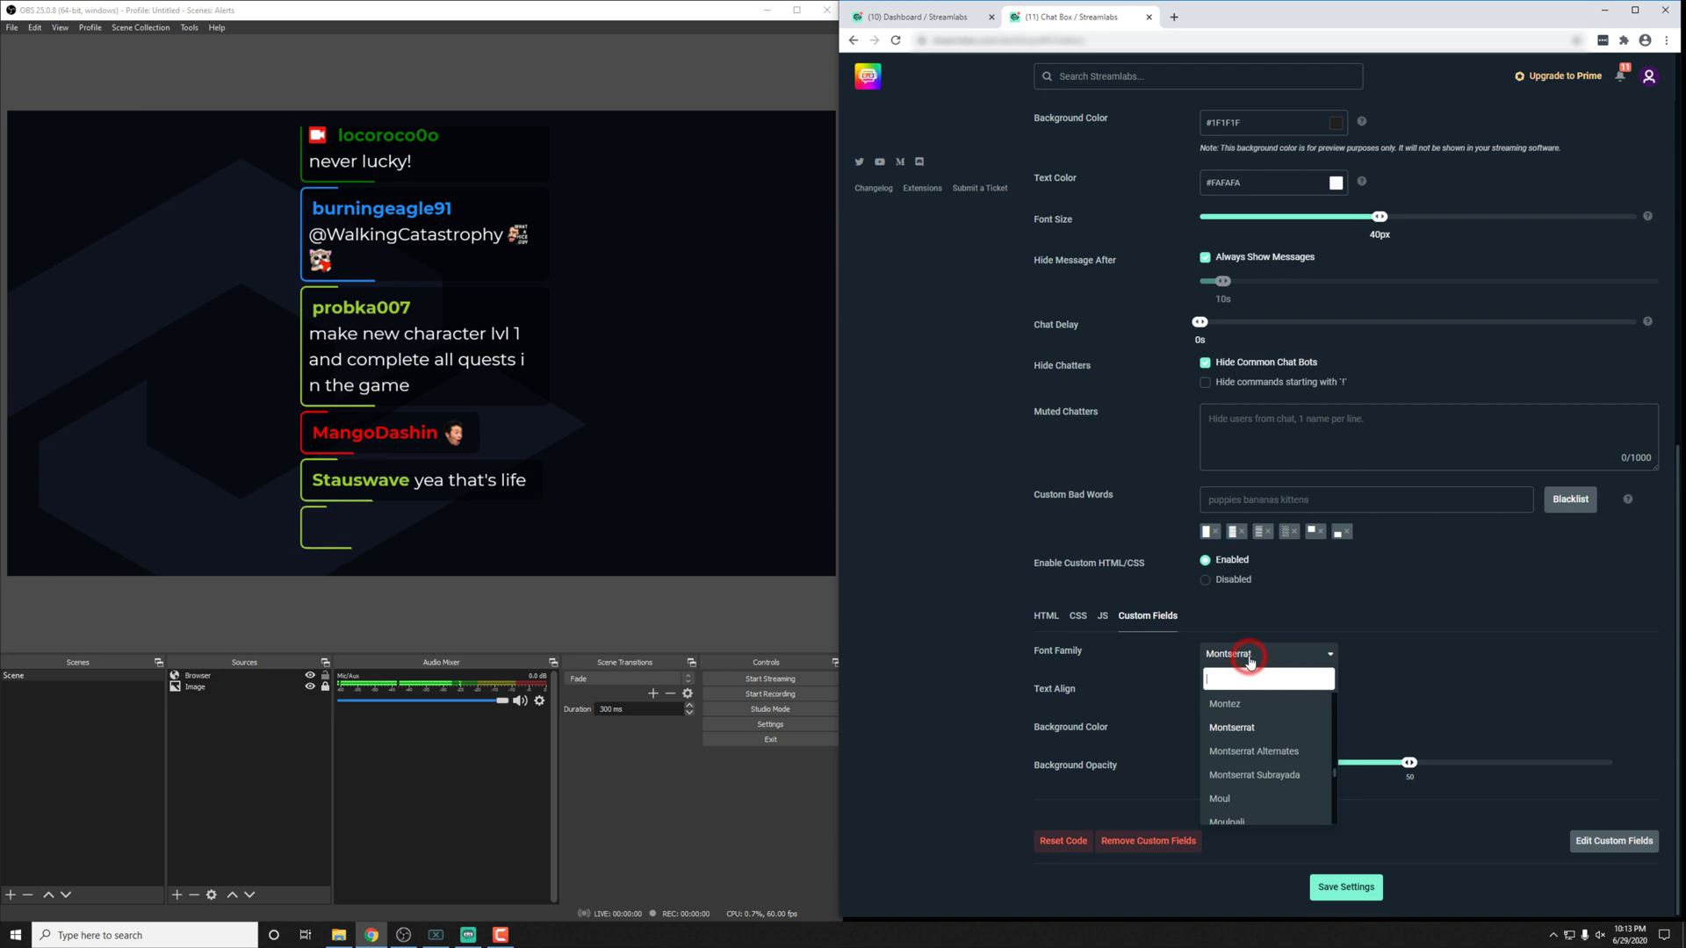
{"action": "type", "text": "lob"}
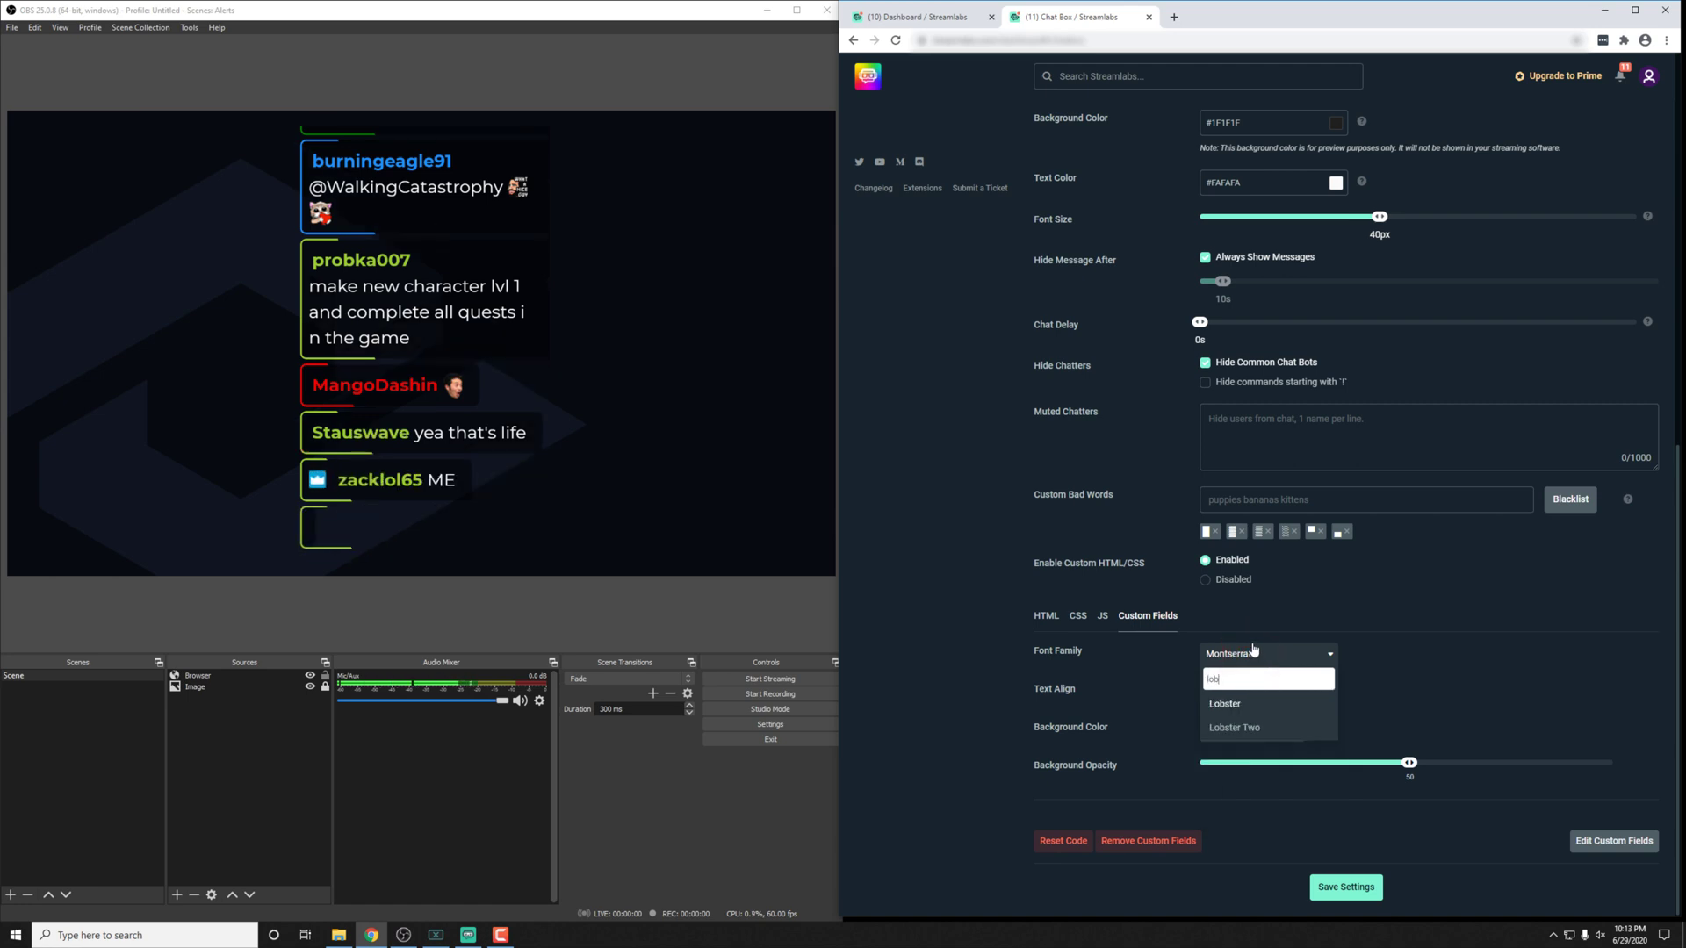
{"action": "left_click", "coordinate": [1232, 706]}
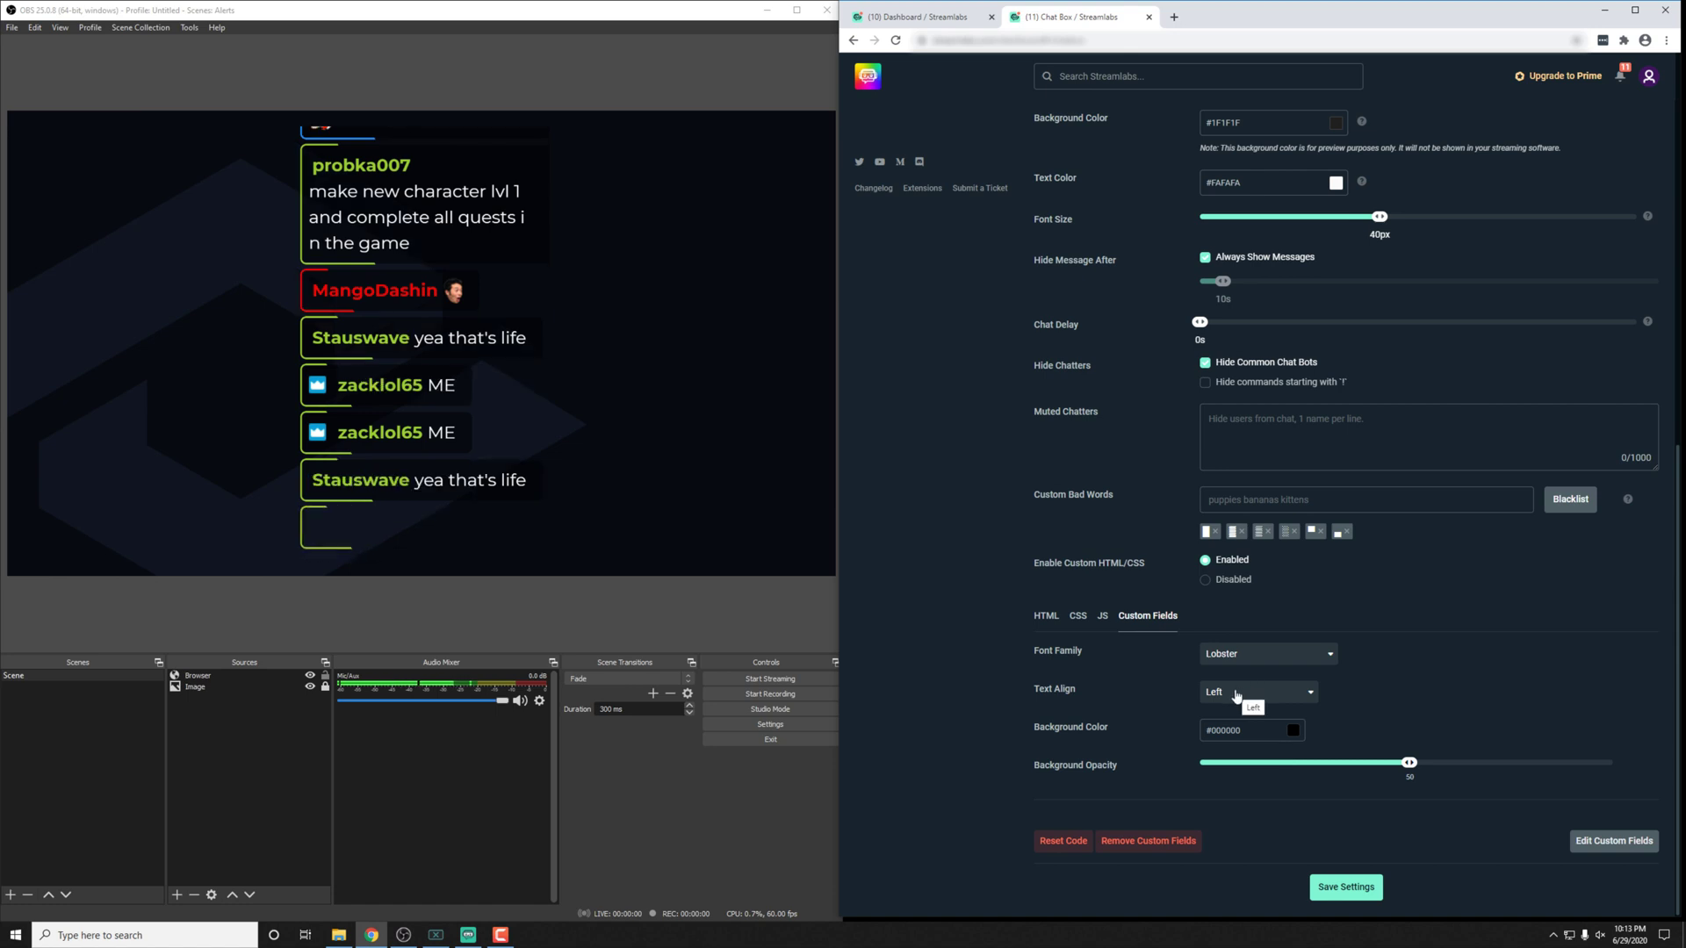
{"action": "left_click", "coordinate": [1237, 692]}
{"action": "left_click", "coordinate": [1221, 766]}
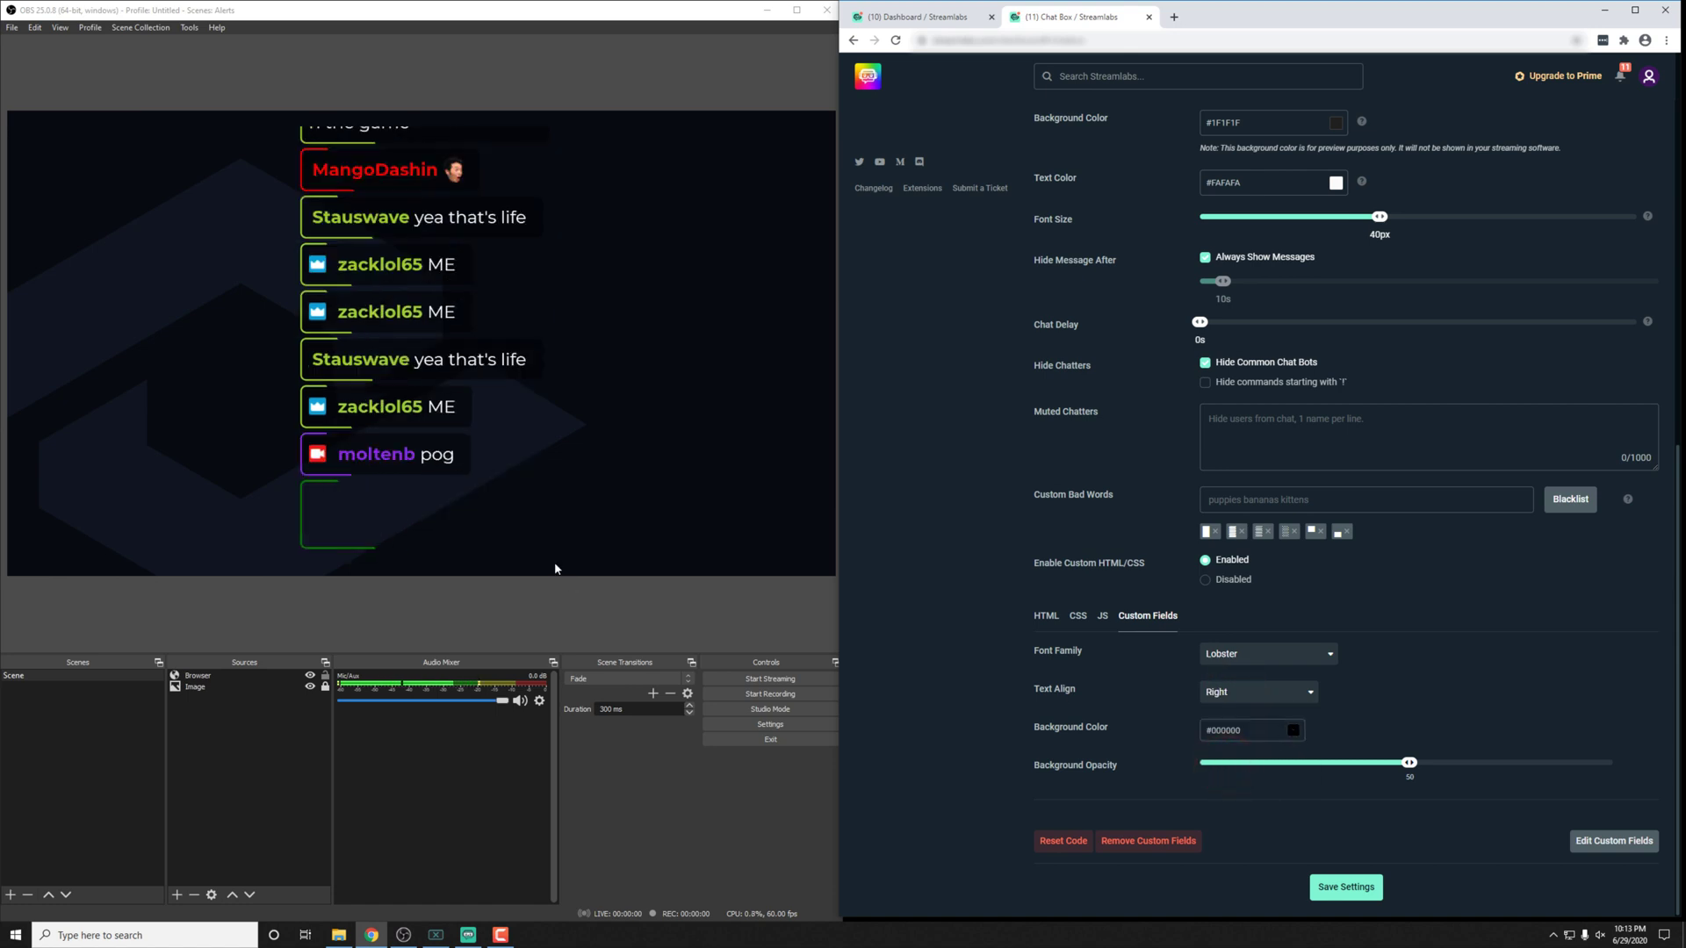
Step: Set Background Opacity to 0 and change the font to Montserrat, saving each change
{"action": "left_click_drag", "start_coordinate": [1408, 763], "coordinate": [1202, 770]}
{"action": "left_click", "coordinate": [1349, 888]}
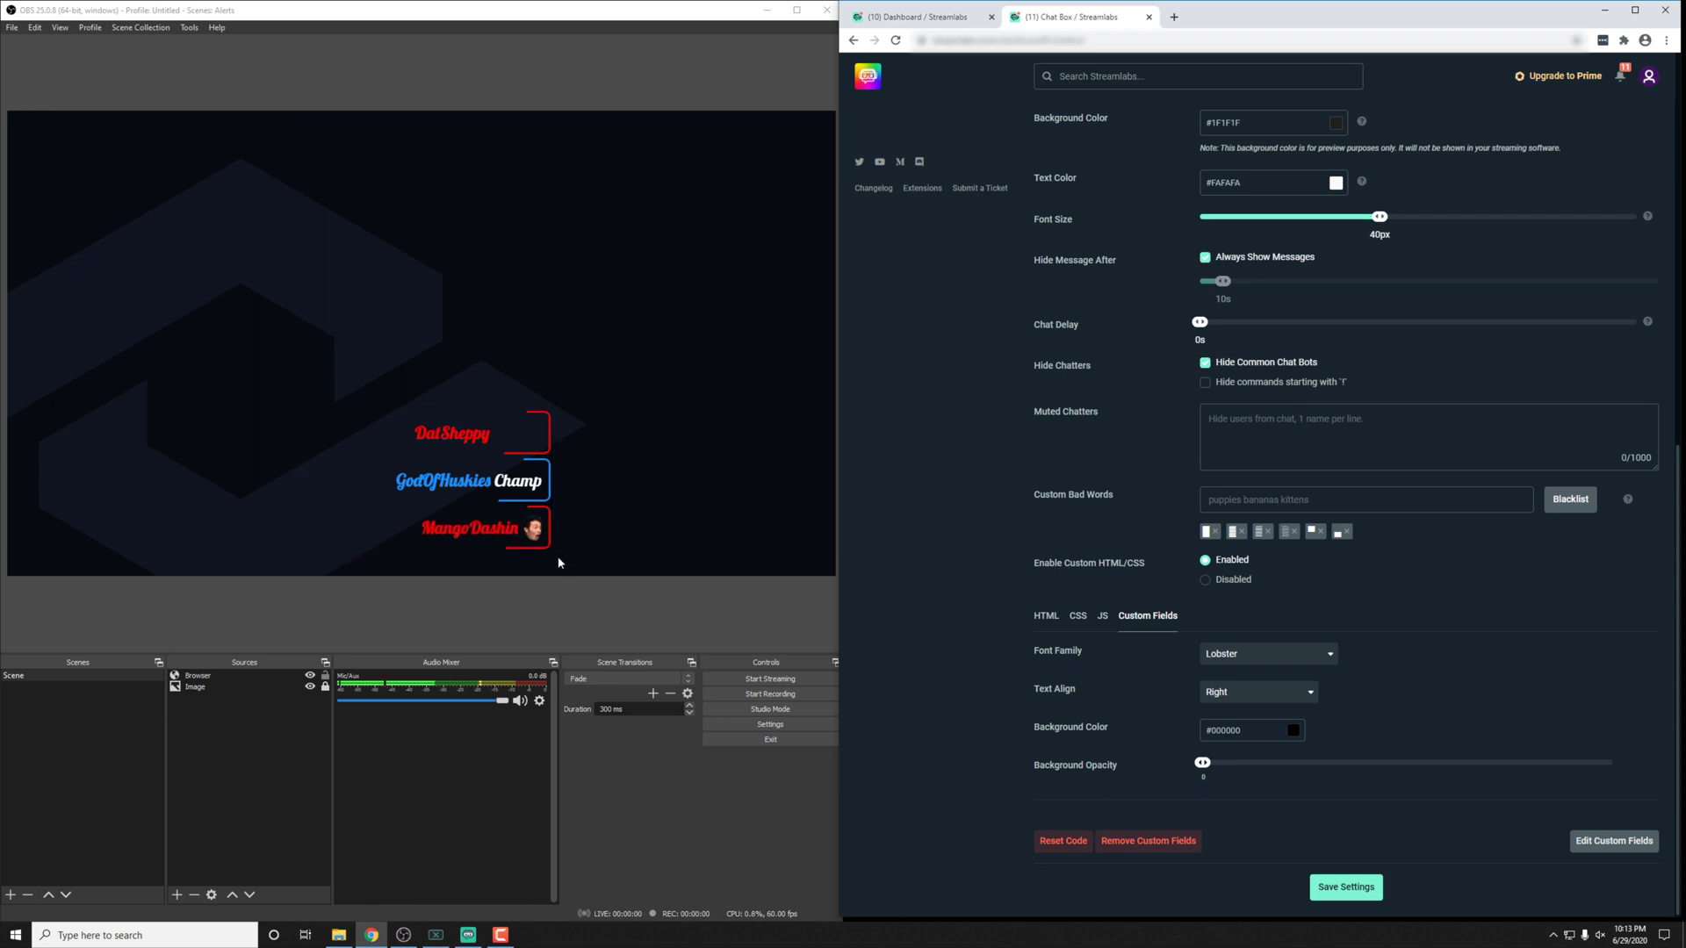
{"action": "left_click", "coordinate": [1247, 655]}
{"action": "type", "text": "mont"}
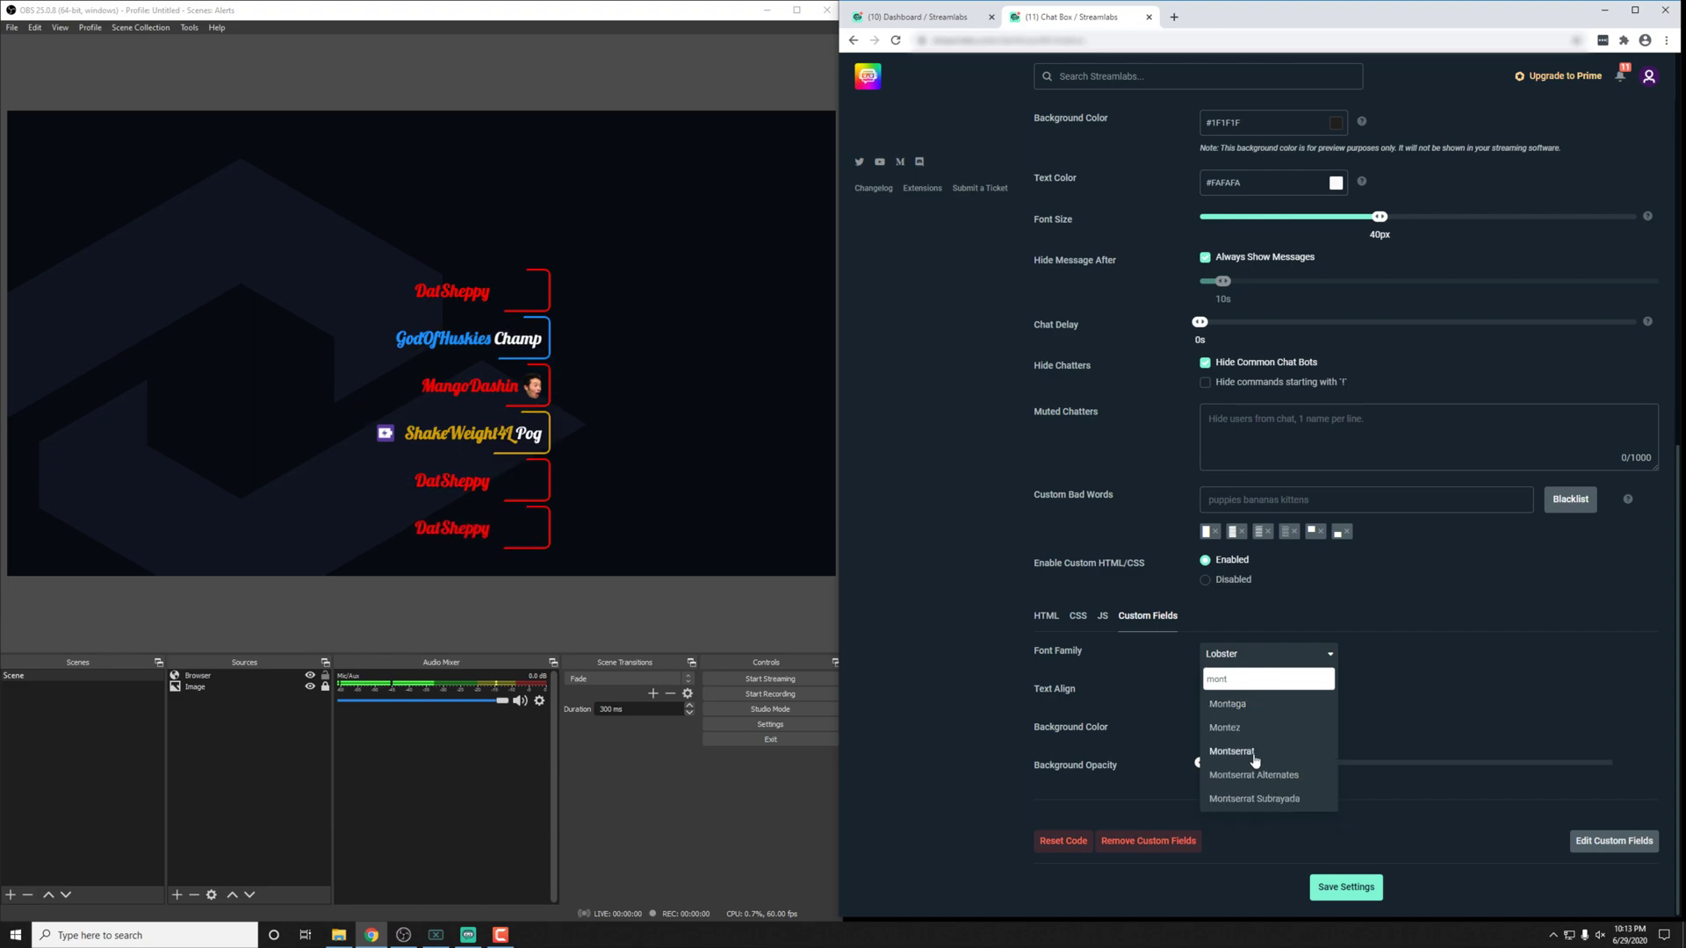
{"action": "left_click", "coordinate": [1255, 753]}
{"action": "left_click", "coordinate": [1346, 887]}
{"action": "left_click", "coordinate": [467, 936]}
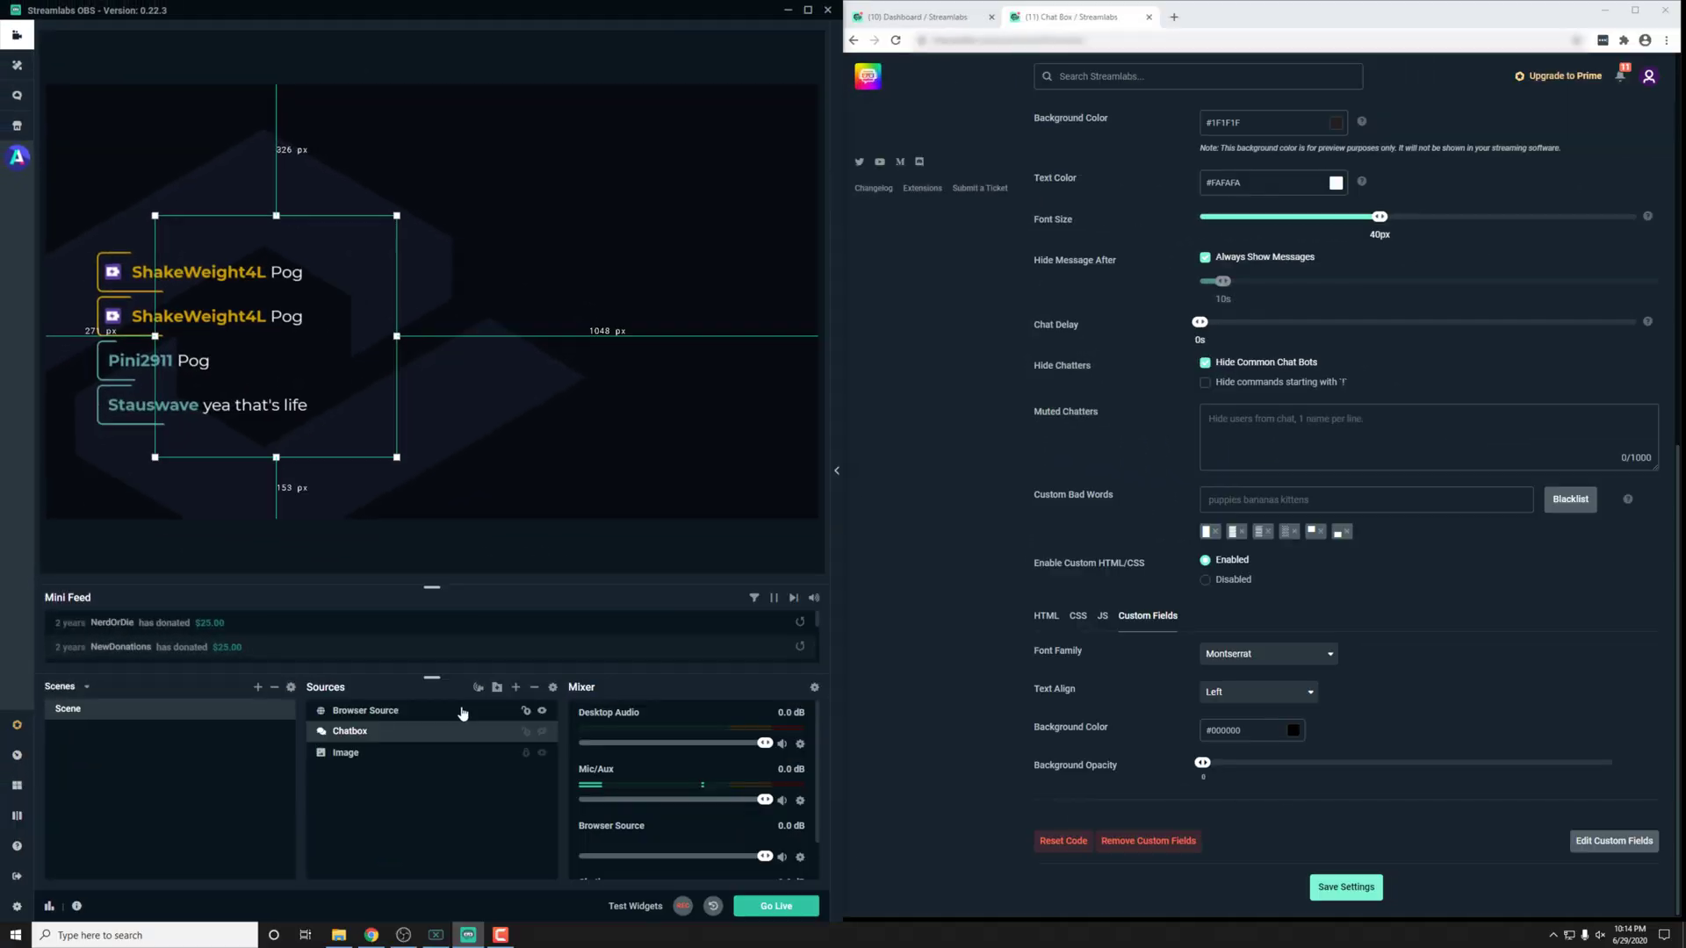
Step: Inspect the Chatbox source's custom HTML and CSS, then close its settings
{"action": "left_click", "coordinate": [463, 712]}
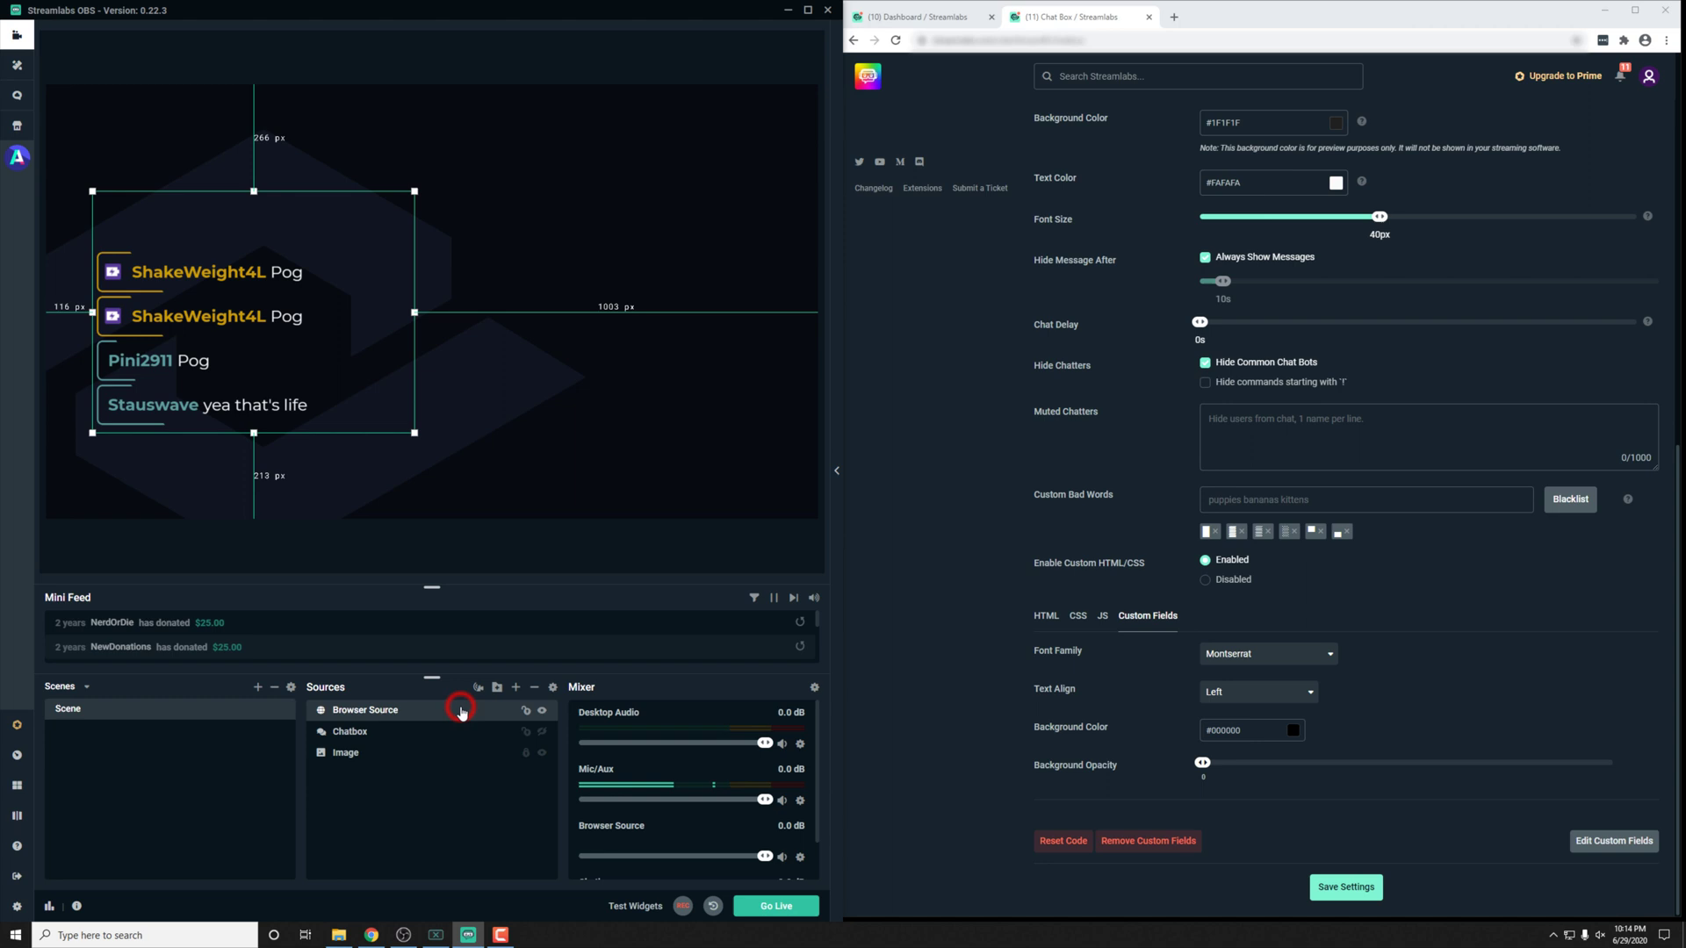
{"action": "left_click", "coordinate": [353, 731]}
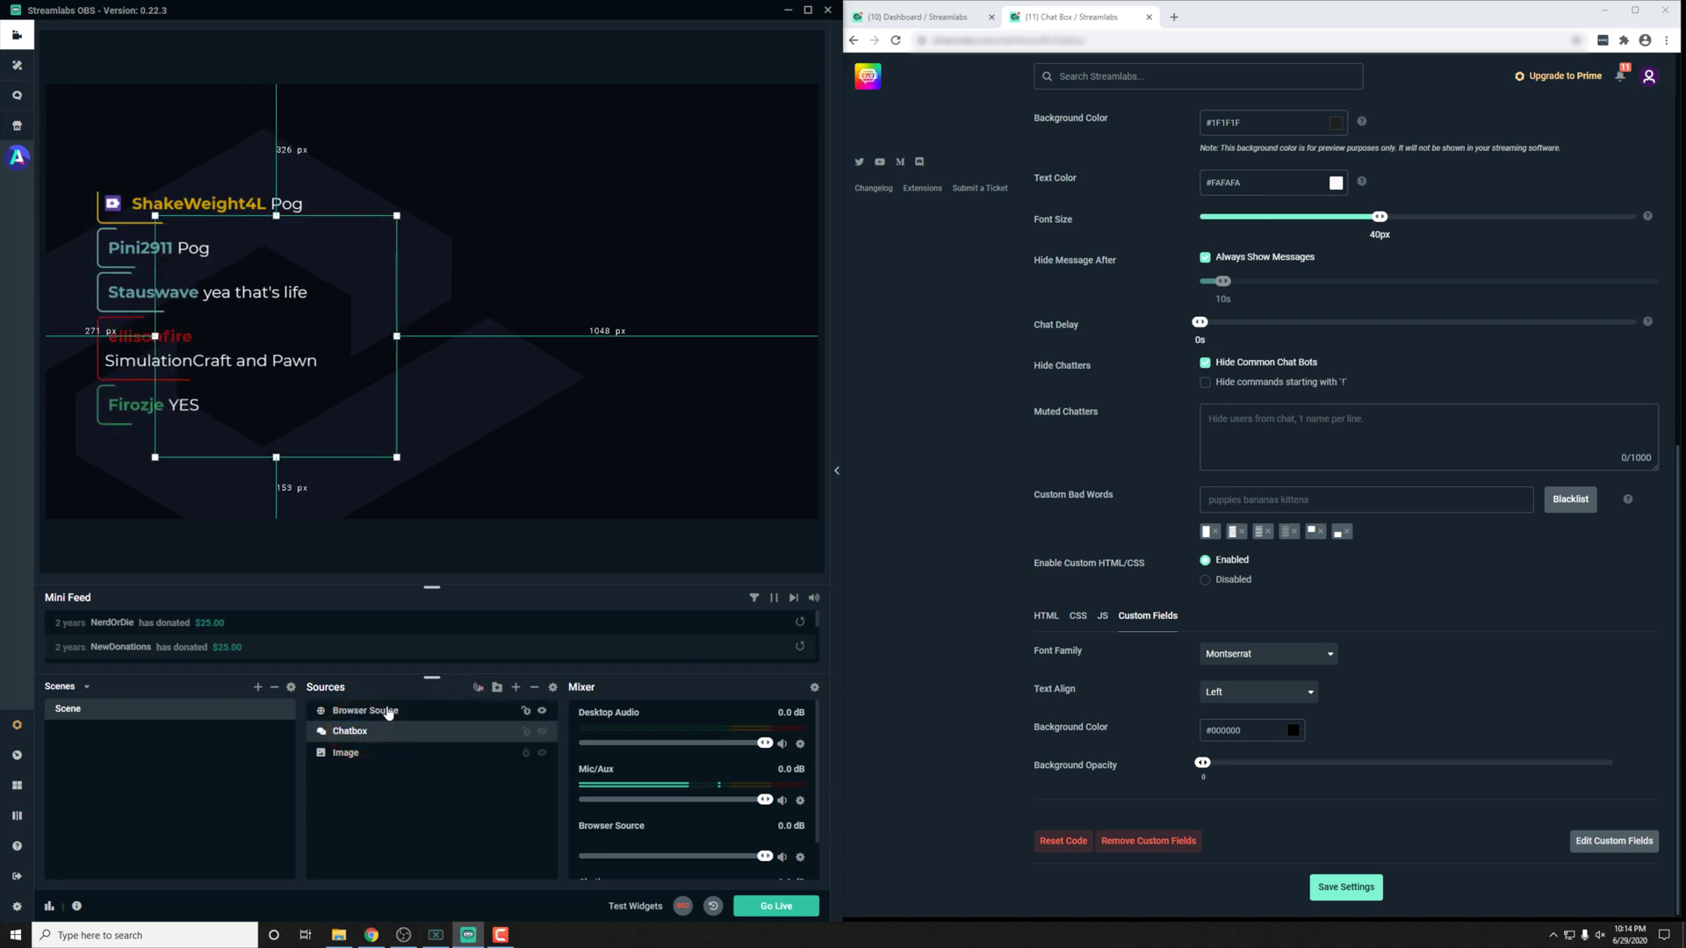
{"action": "left_click", "coordinate": [389, 711]}
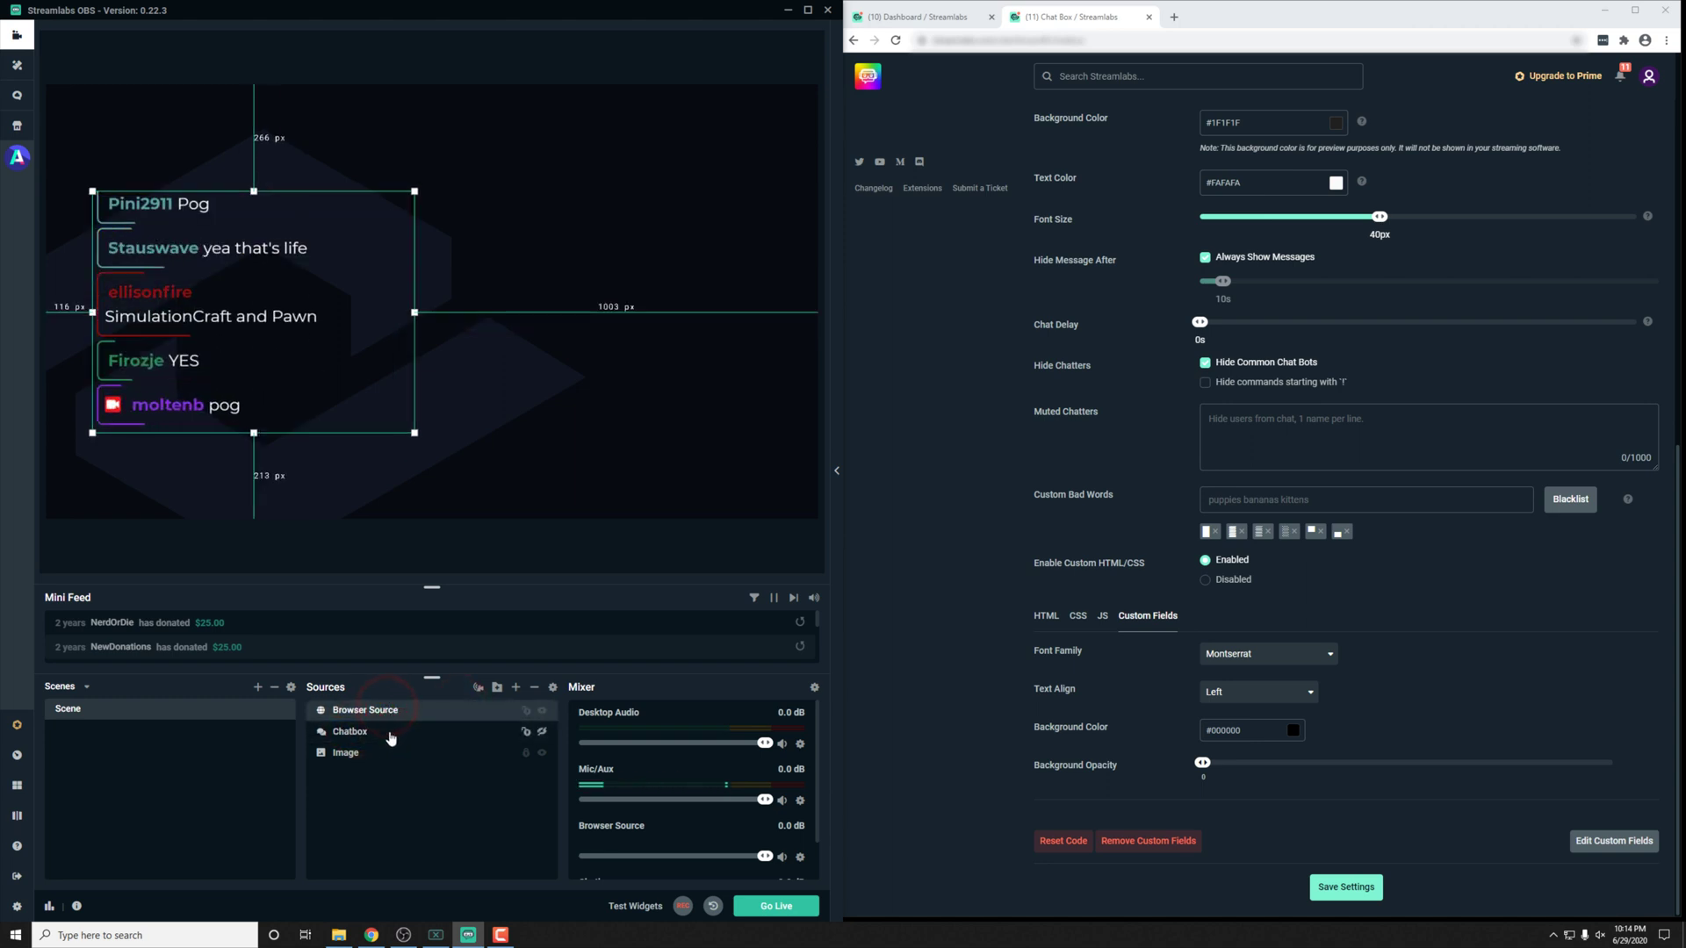
{"action": "left_click", "coordinate": [465, 736]}
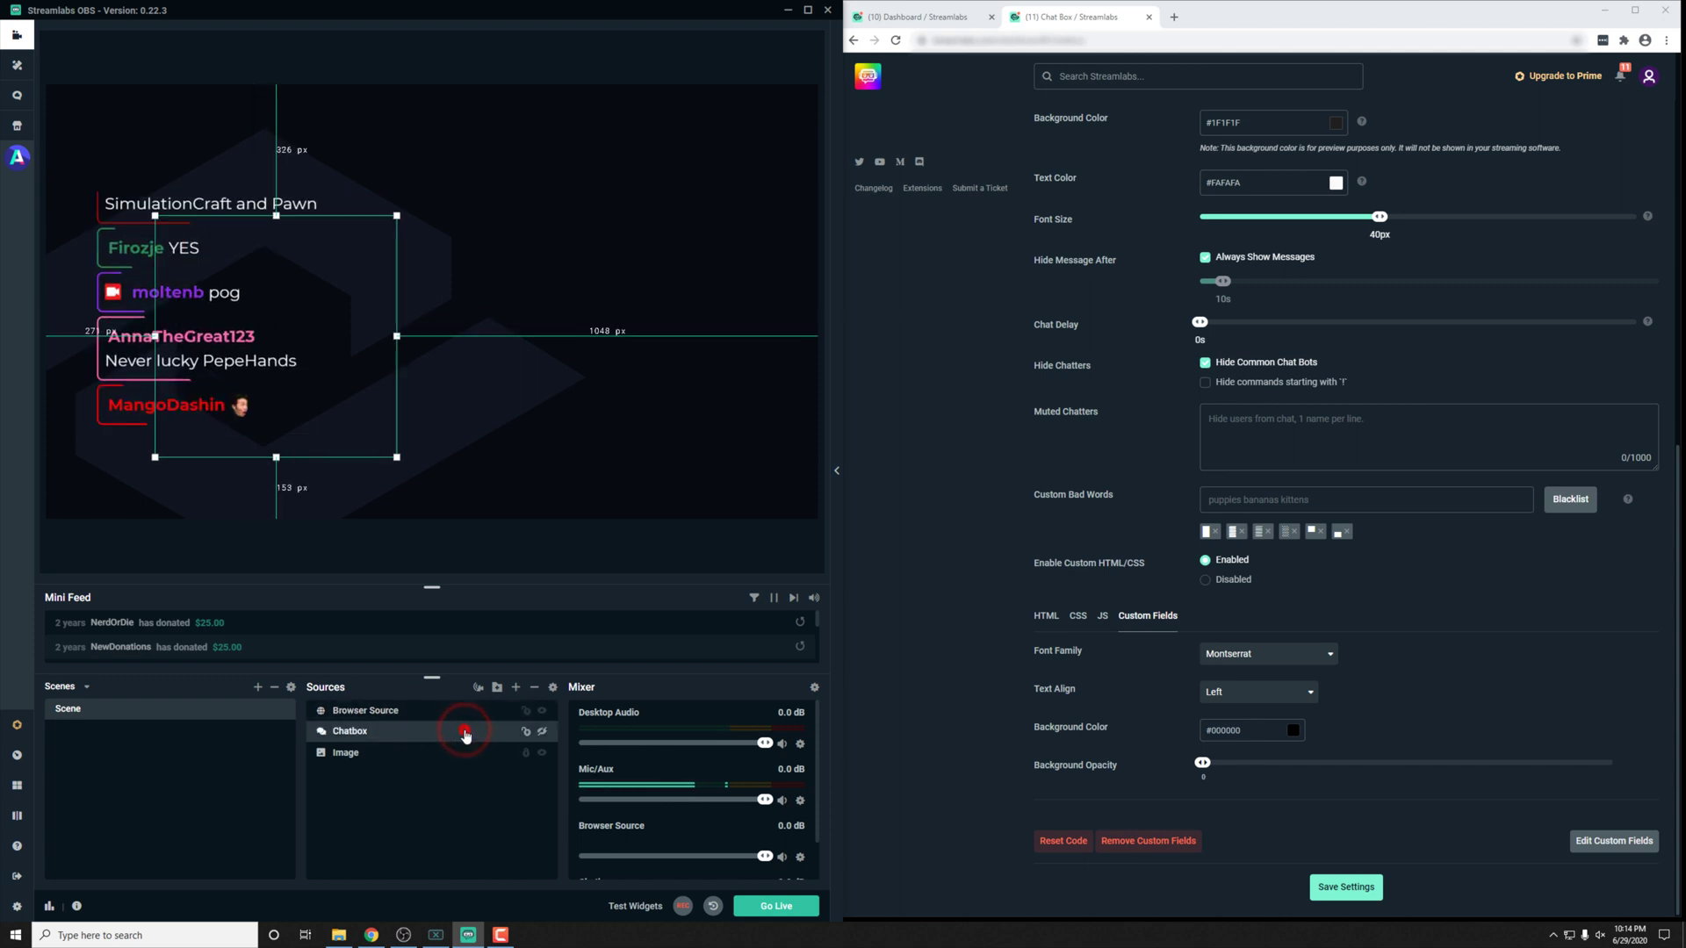
{"action": "double_click", "coordinate": [466, 736]}
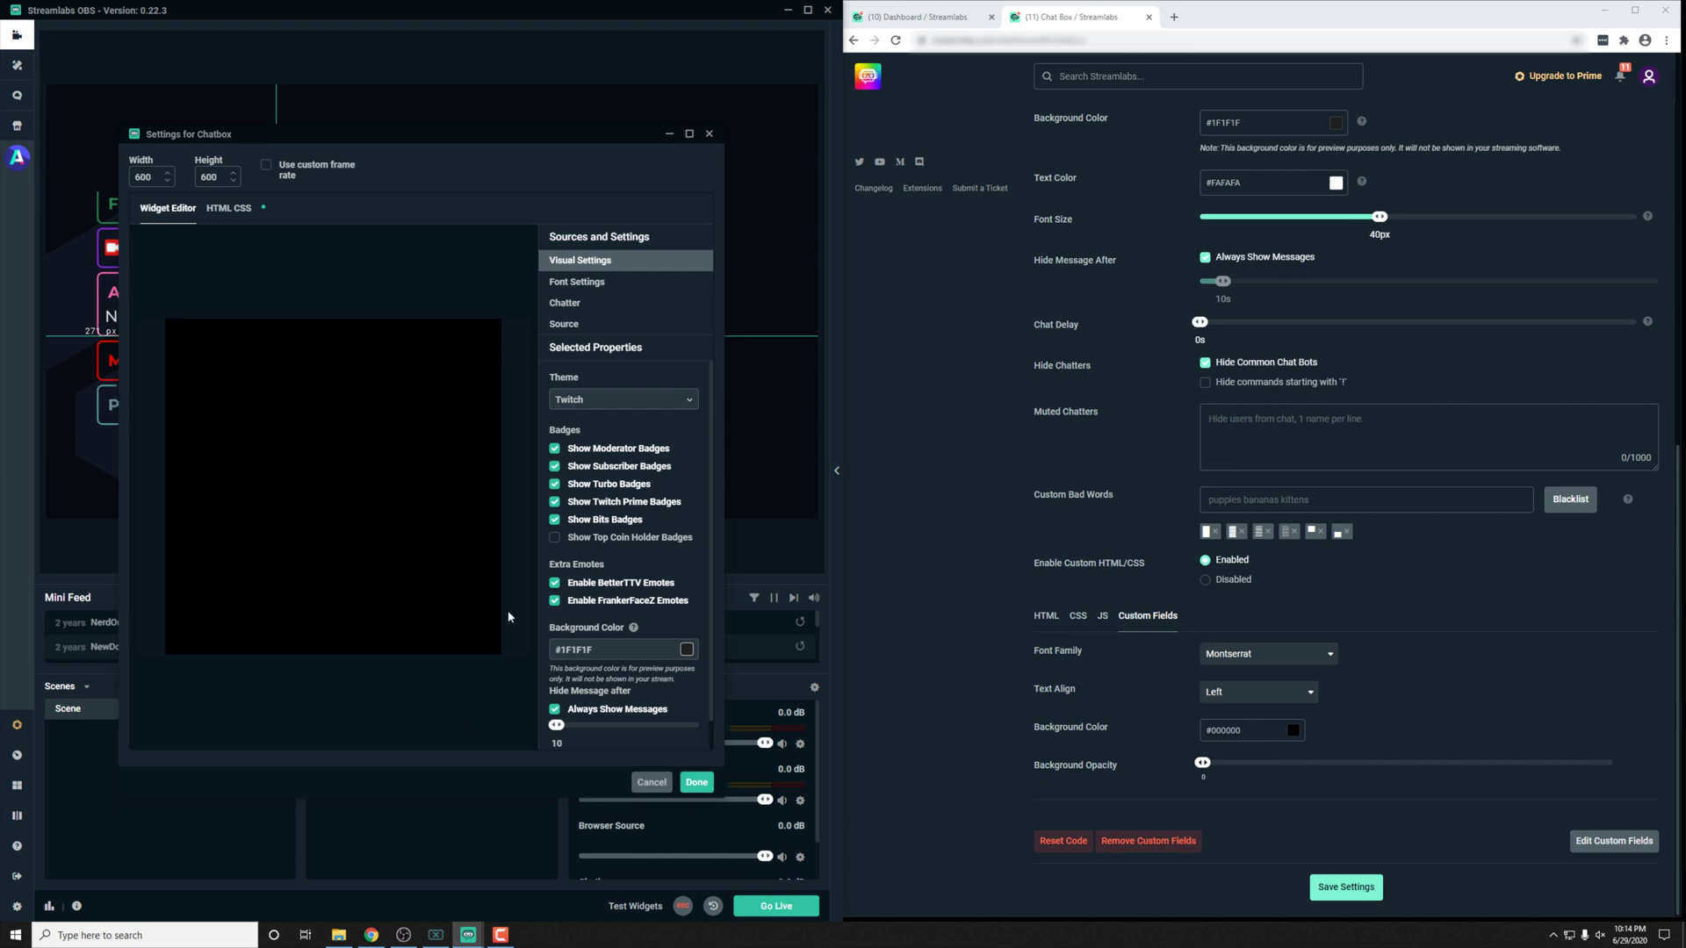
{"action": "left_click", "coordinate": [232, 208]}
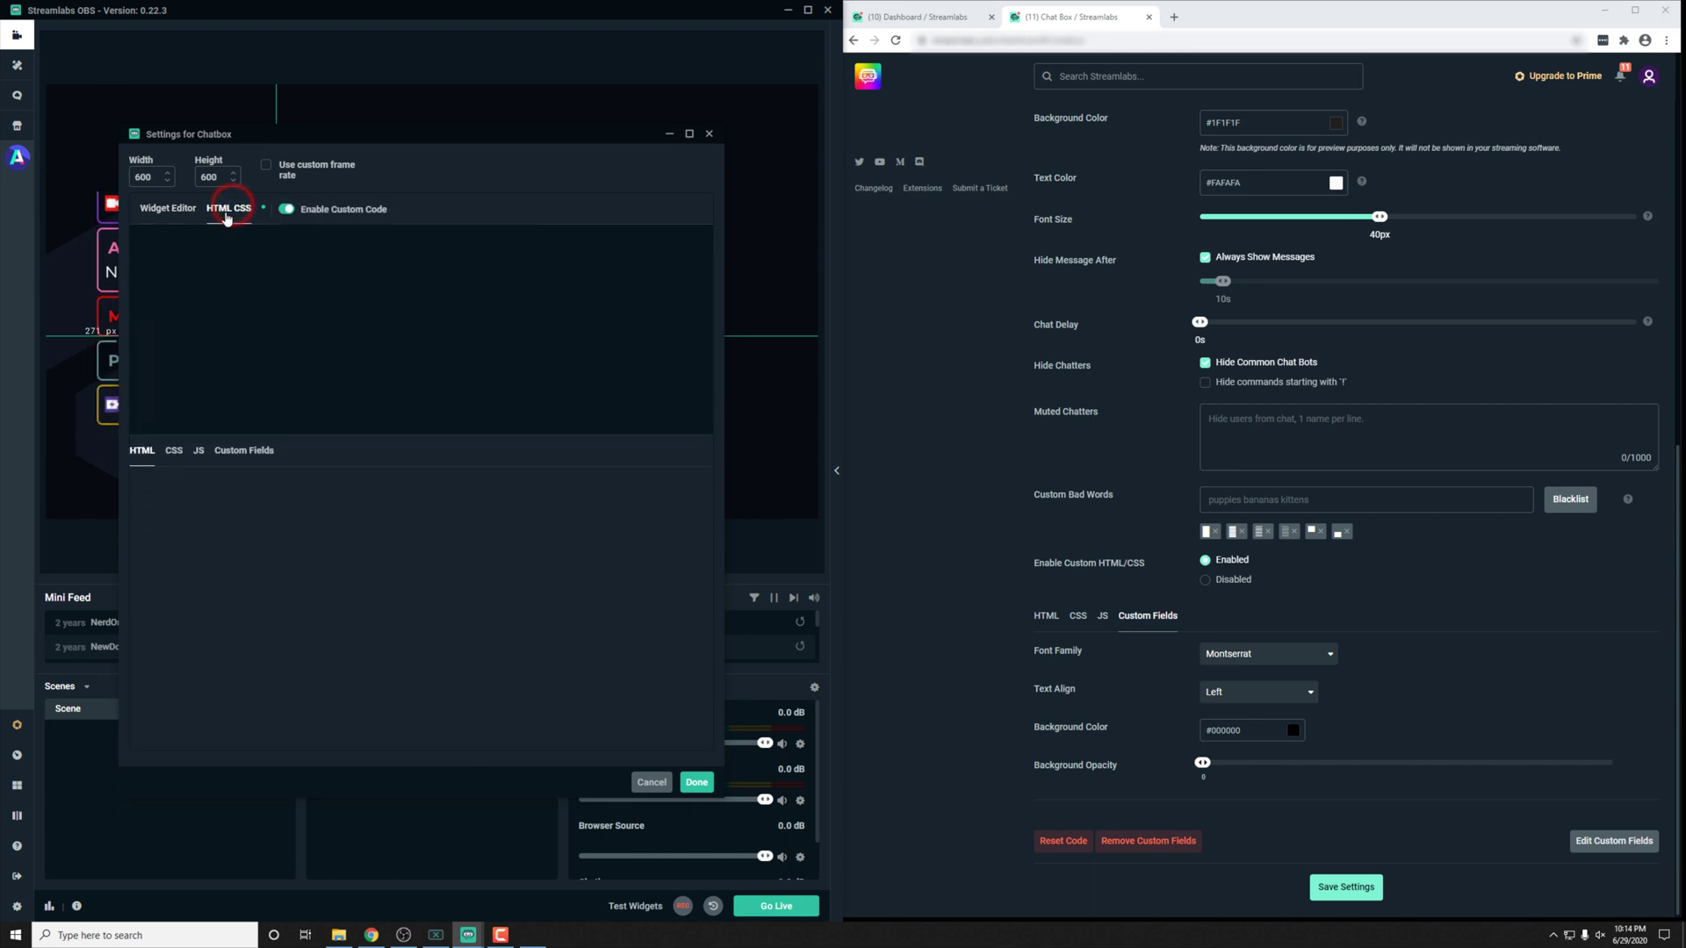
{"action": "left_click", "coordinate": [708, 135]}
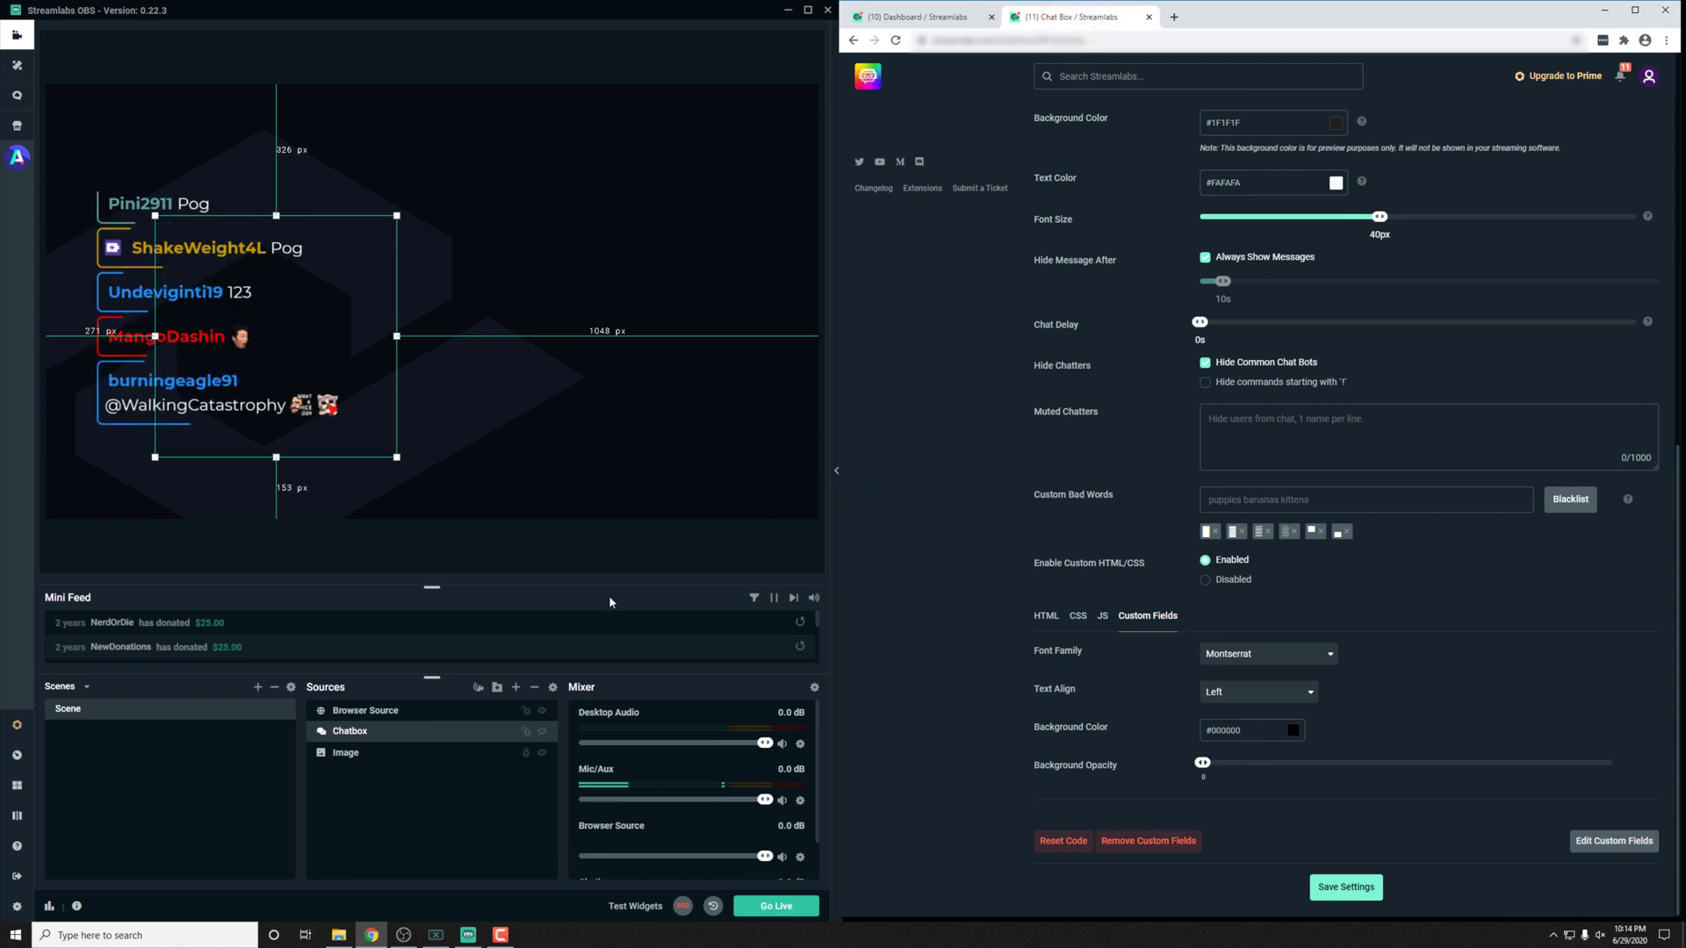
Step: Delete the trailing test parameter from the Browser Source URL and minimize Streamlabs OBS
{"action": "double_click", "coordinate": [409, 709]}
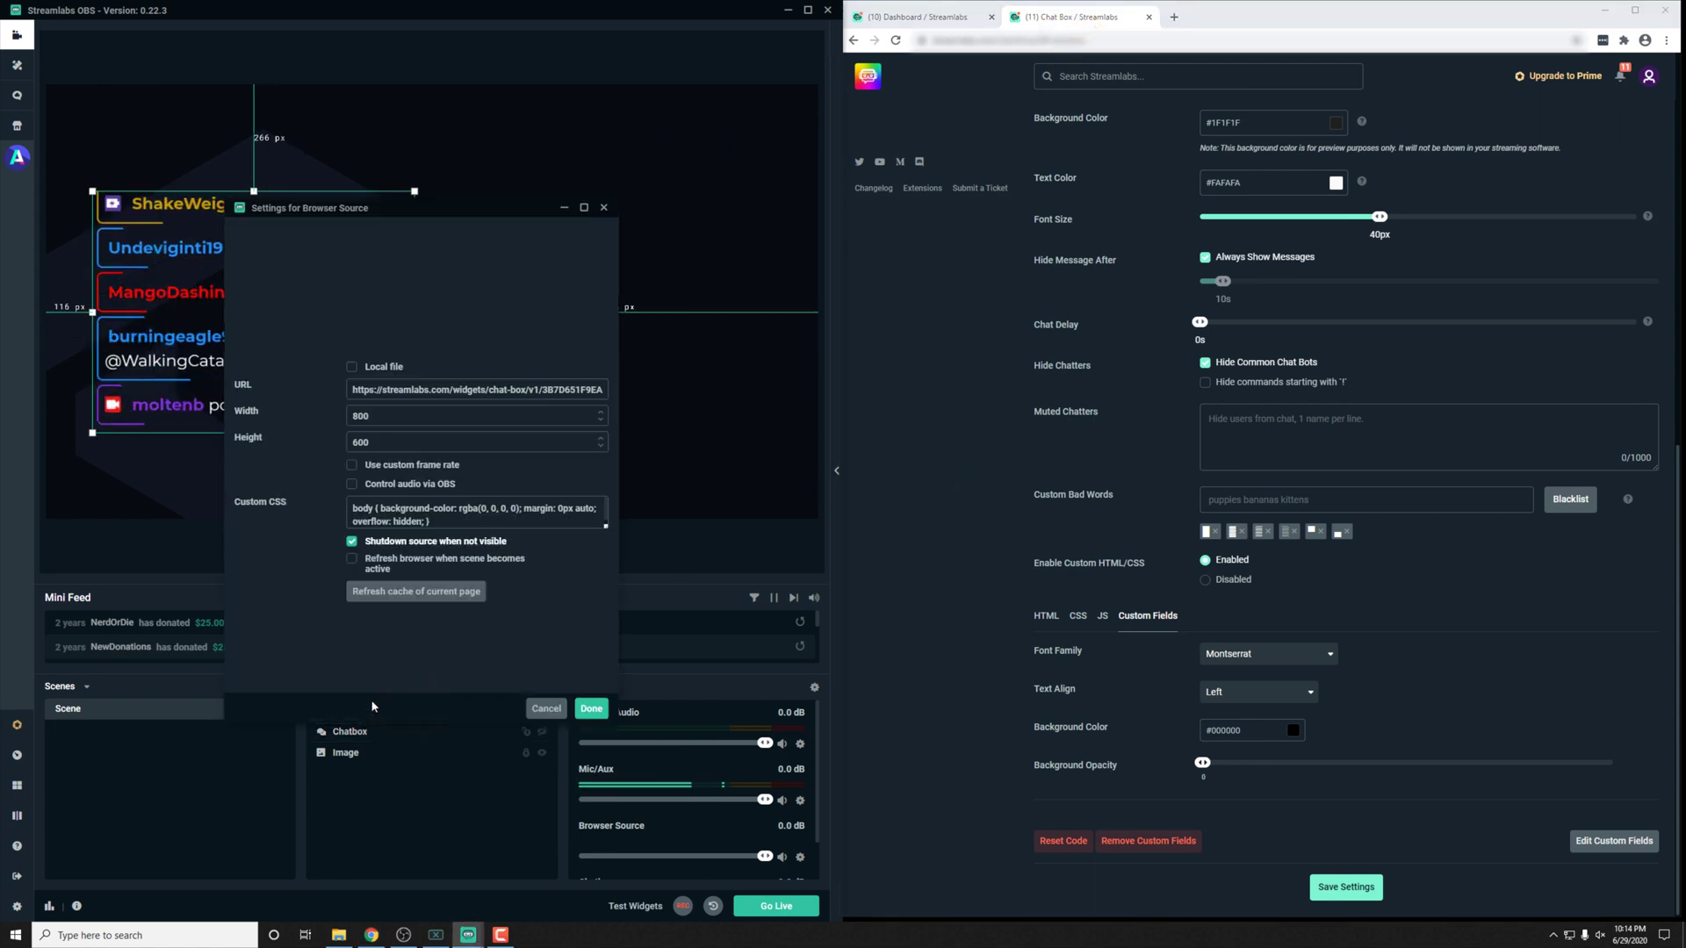
{"action": "left_click_drag", "start_coordinate": [539, 379], "coordinate": [738, 395]}
{"action": "left_click", "coordinate": [583, 386]}
{"action": "key", "text": "BackSpace"}
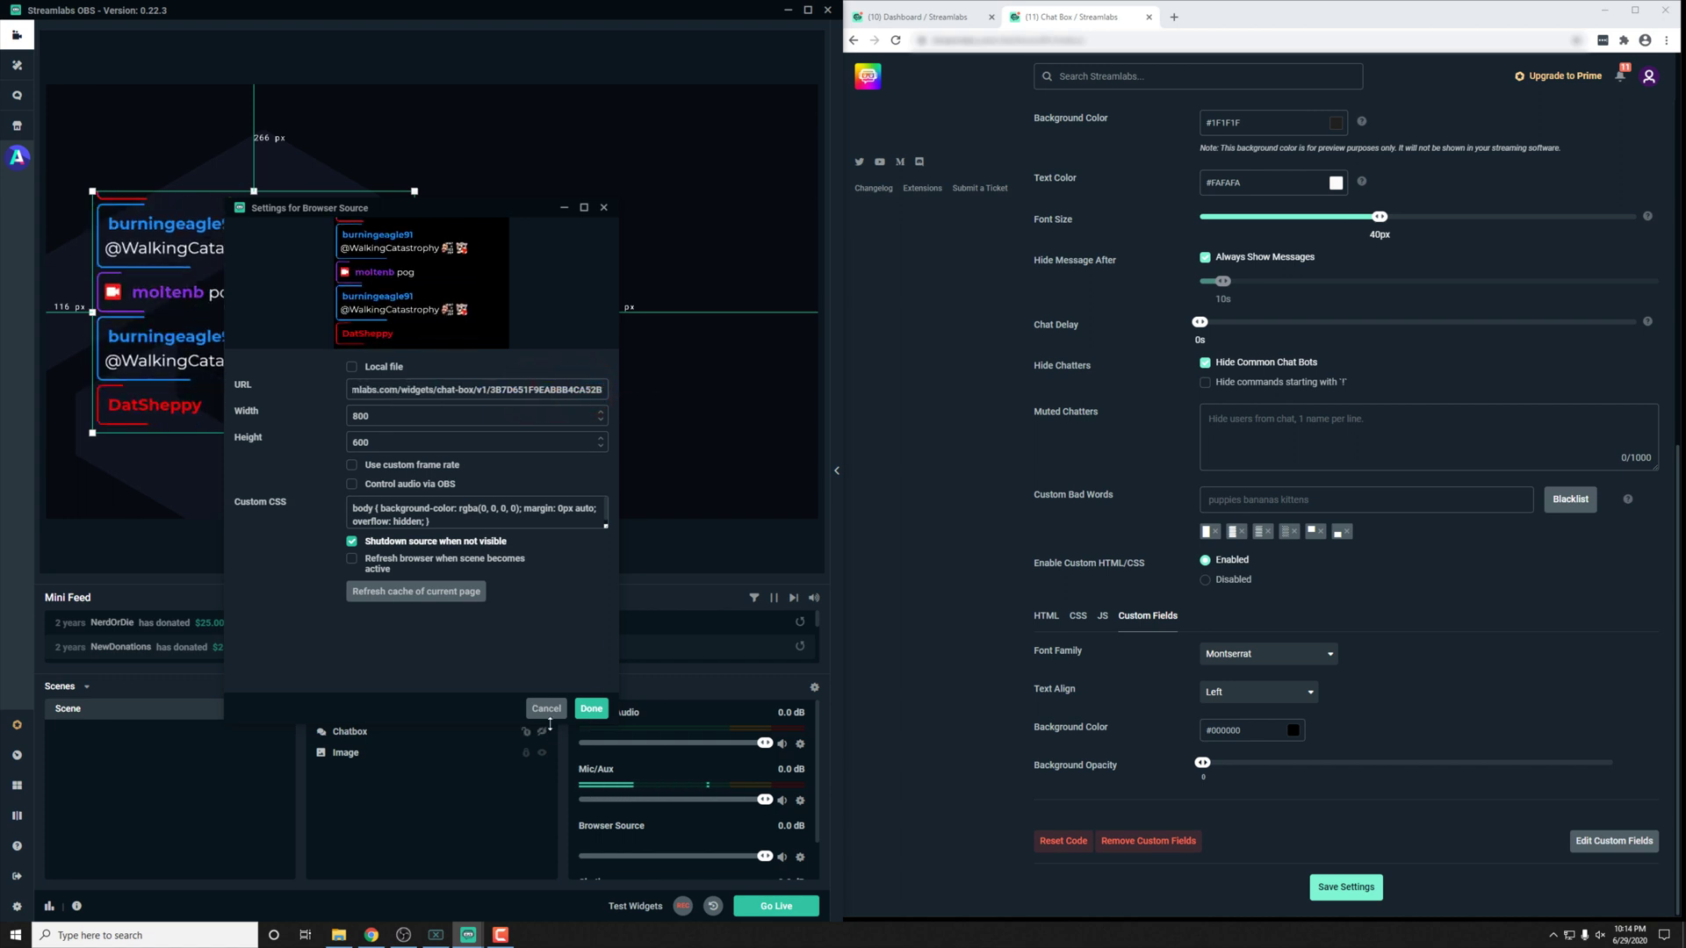
{"action": "left_click", "coordinate": [590, 710]}
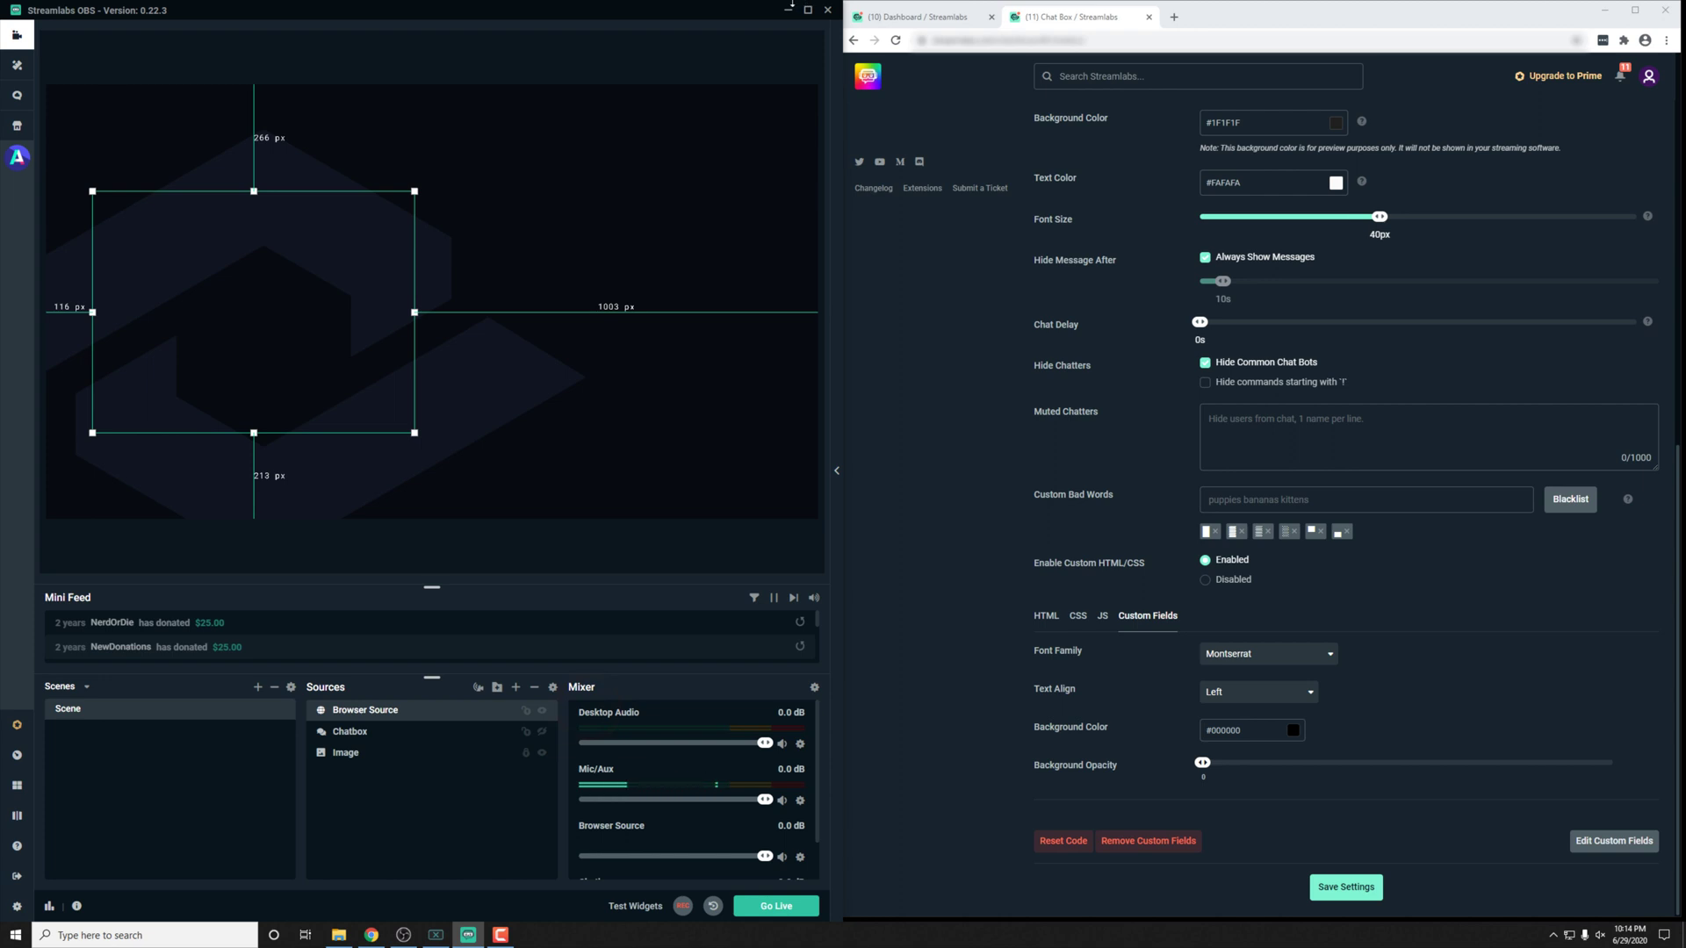
{"action": "left_click", "coordinate": [788, 16]}
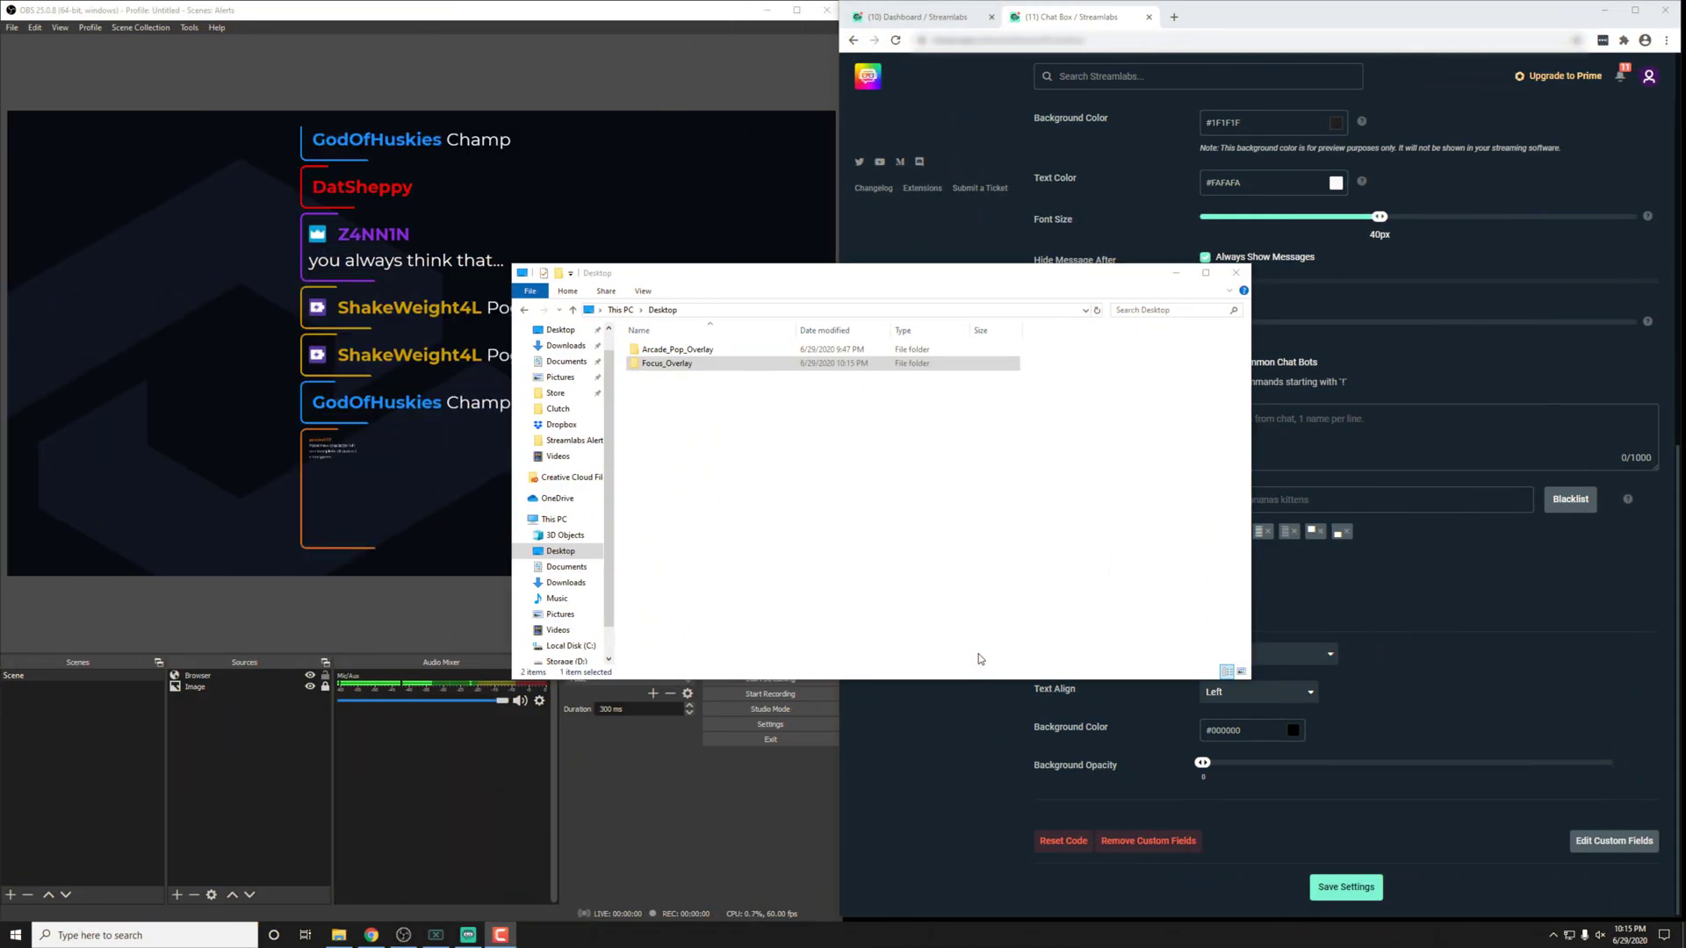
Step: Launch 'Chat Box - Focus - Streamlabs' from Focus_Overlay's ~Streamlabs - Quick Install folder
{"action": "left_click", "coordinate": [770, 518]}
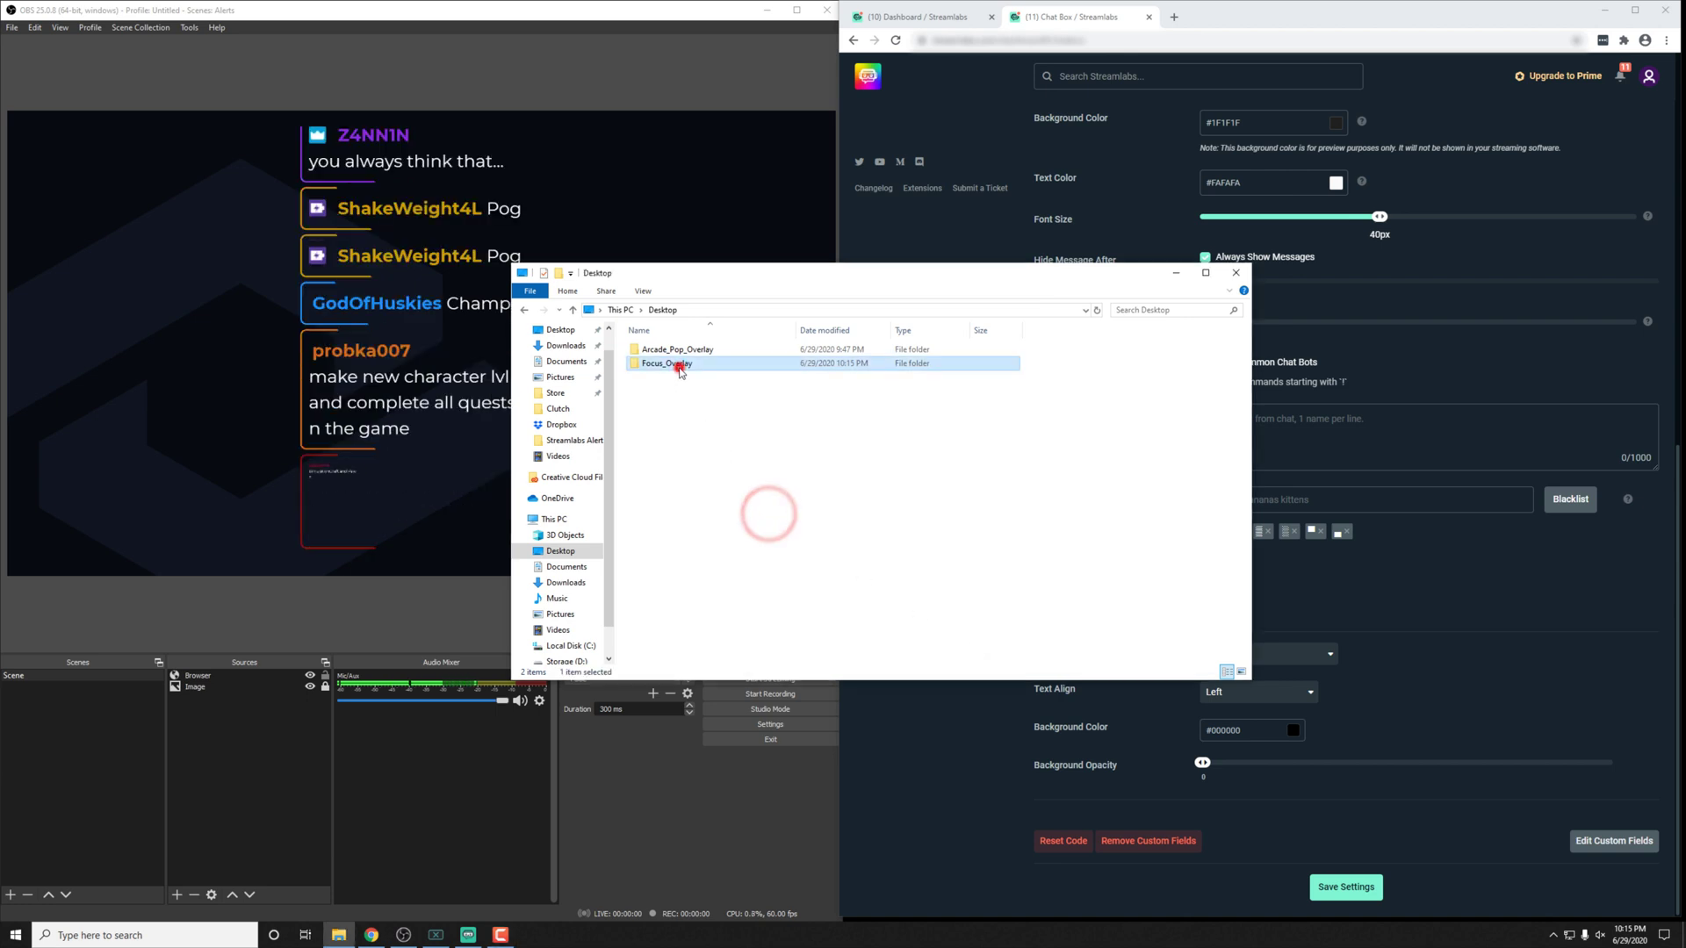
{"action": "double_click", "coordinate": [672, 363]}
{"action": "left_click", "coordinate": [691, 474]}
{"action": "double_click", "coordinate": [689, 391]}
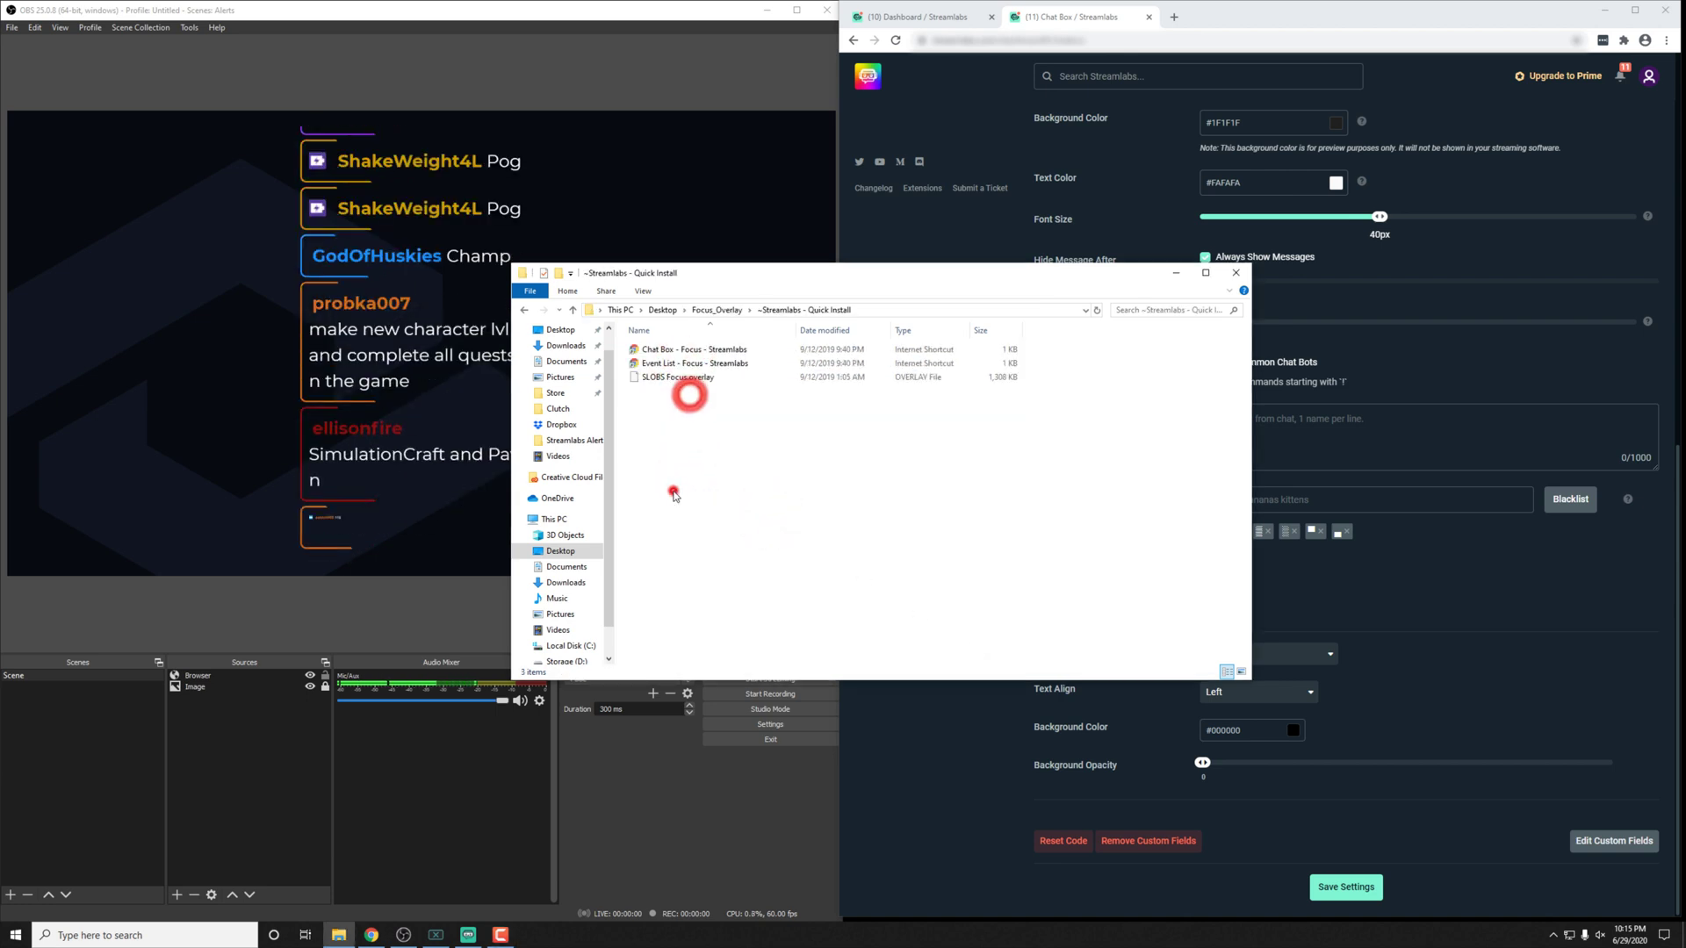
{"action": "left_click", "coordinate": [708, 351]}
{"action": "double_click", "coordinate": [708, 351]}
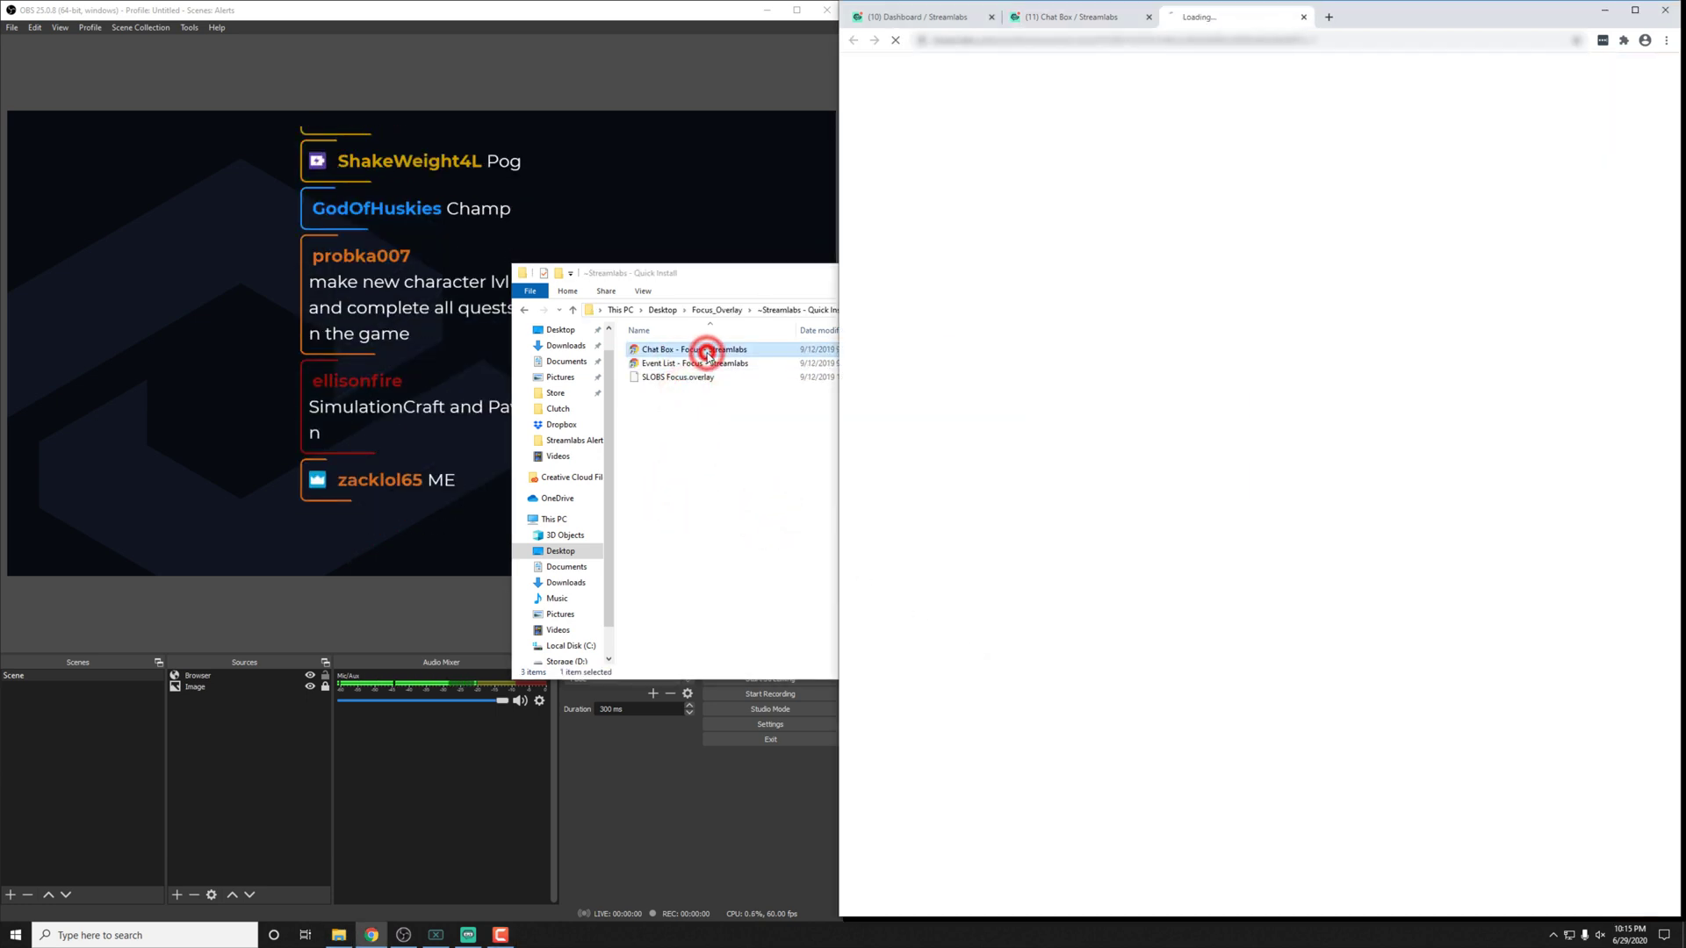
{"action": "left_click", "coordinate": [768, 577]}
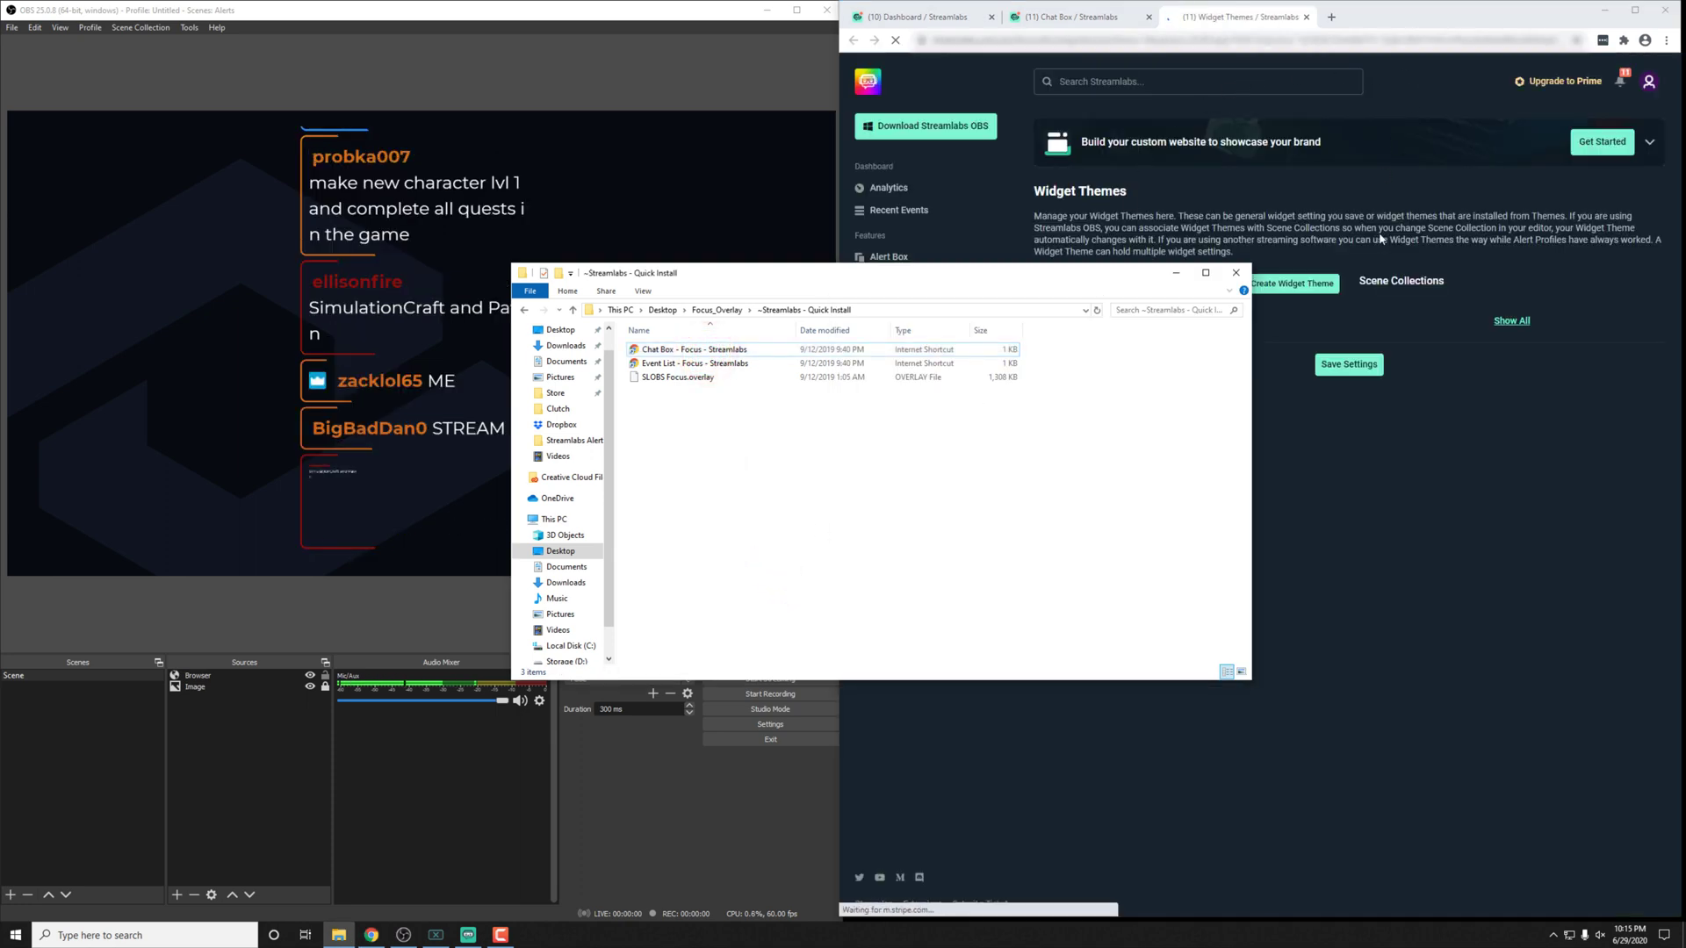
Step: Minimize File Explorer and apply the Focus chat box to the Demo theme
{"action": "left_click", "coordinate": [1175, 273]}
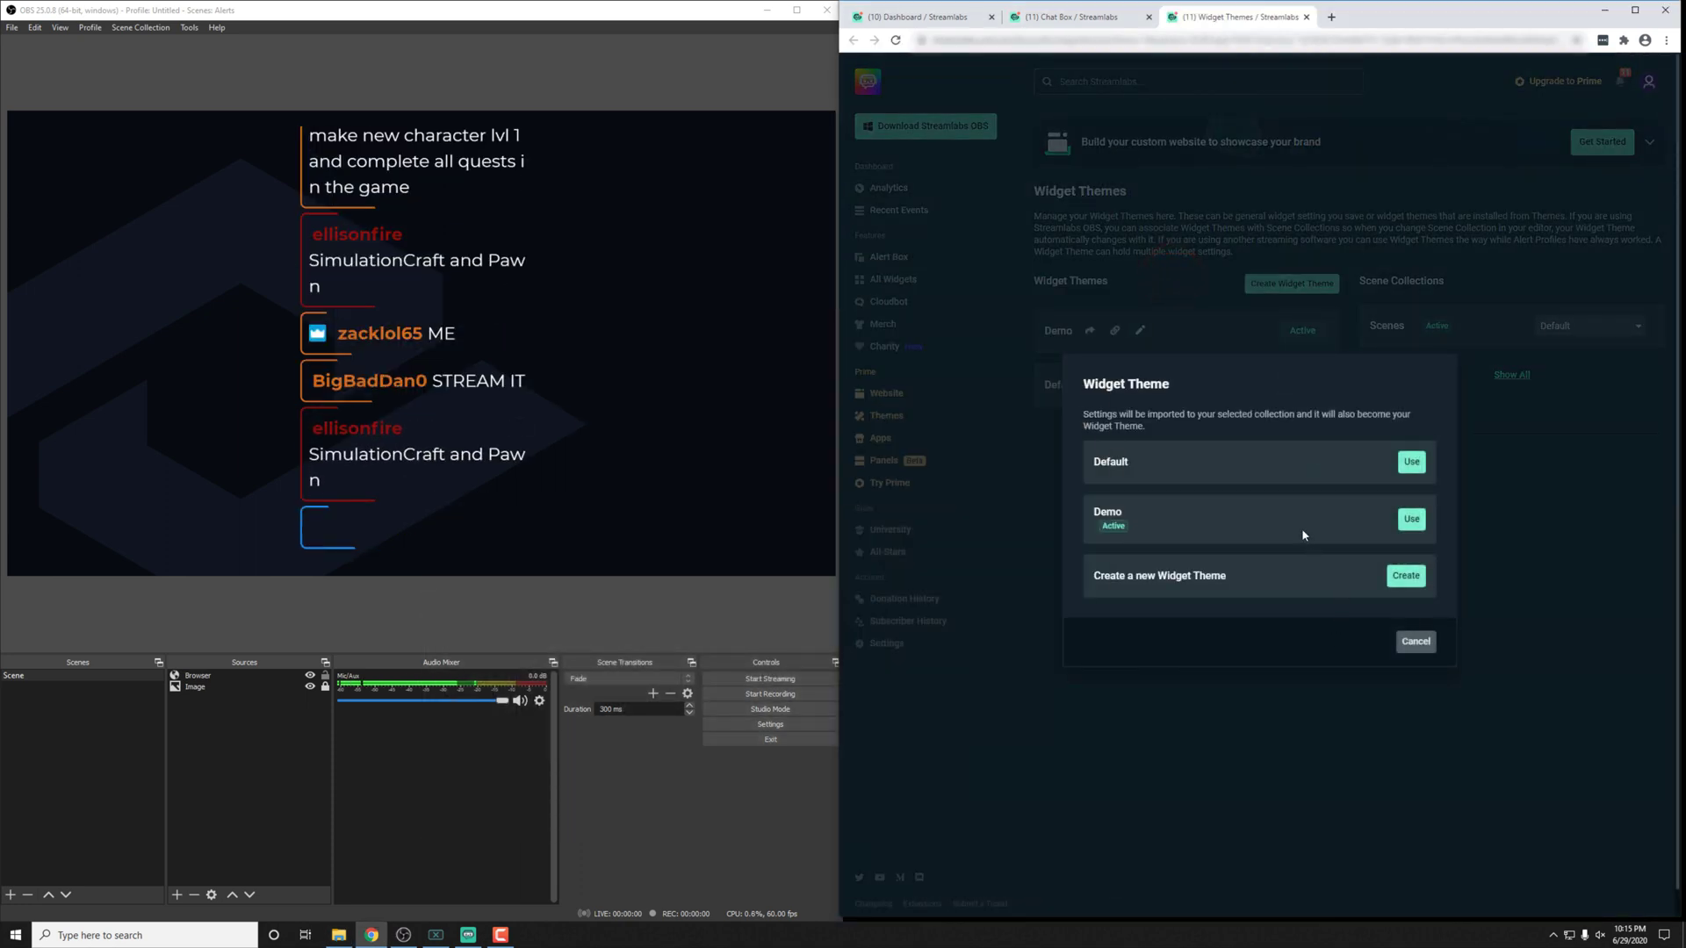
{"action": "left_click", "coordinate": [1412, 520]}
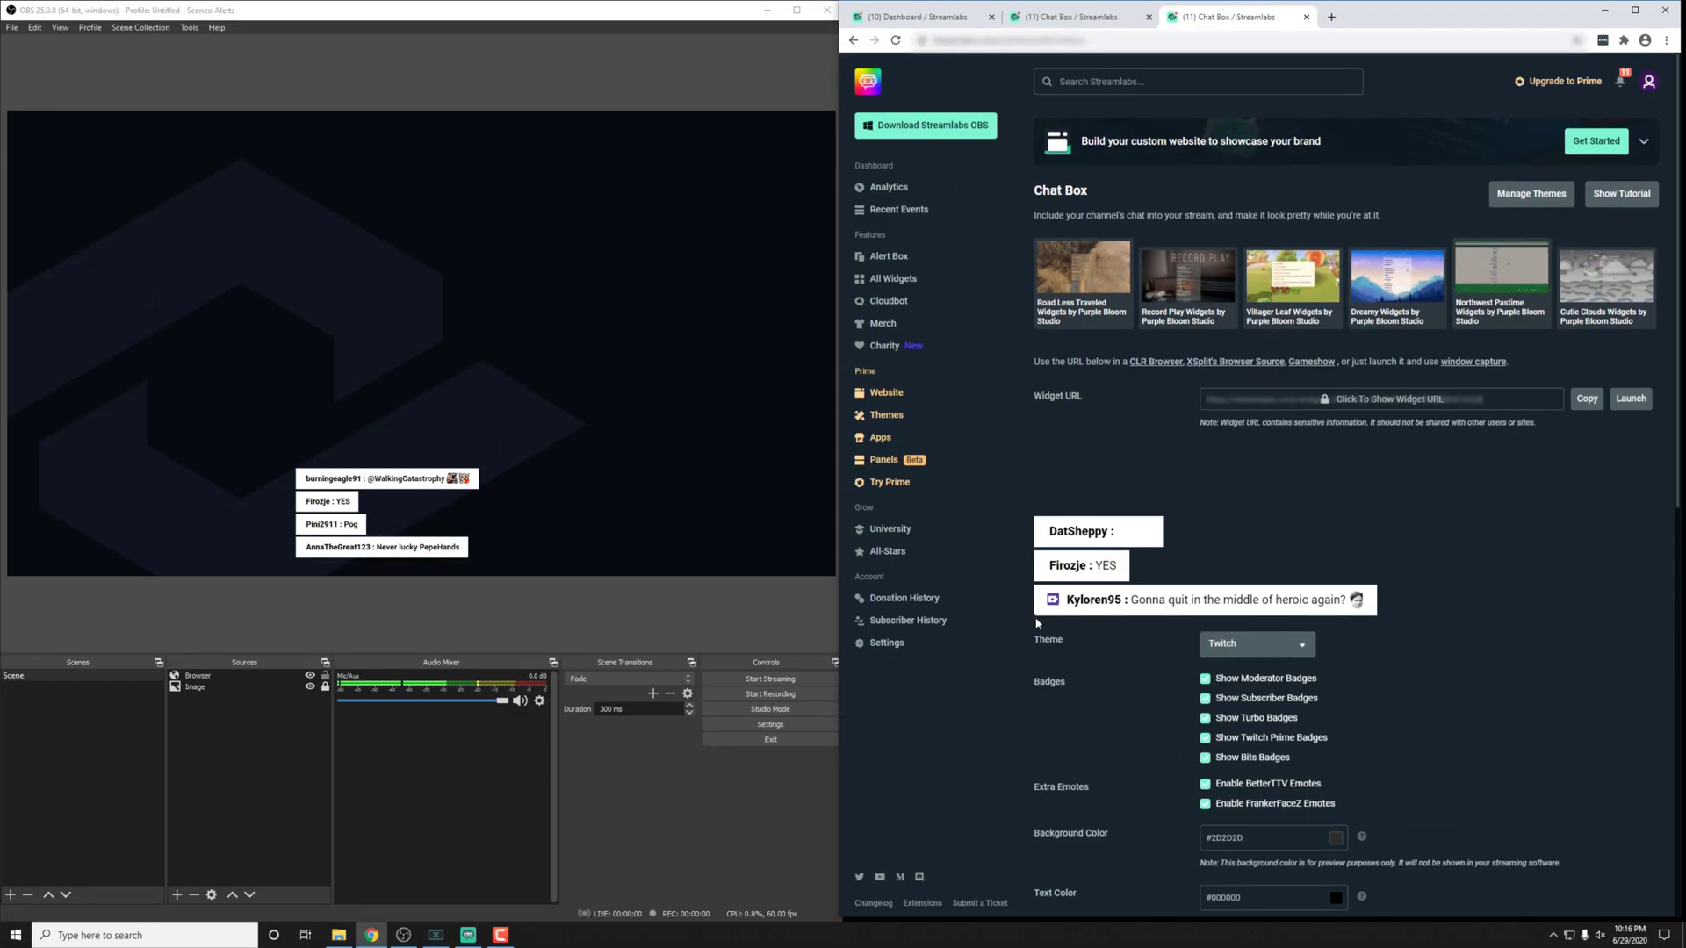
Step: Set Display Type to Full Width under Custom Fields and save the settings
{"action": "scroll", "coordinate": [1038, 623], "scroll_direction": "down", "scroll_amount": 9}
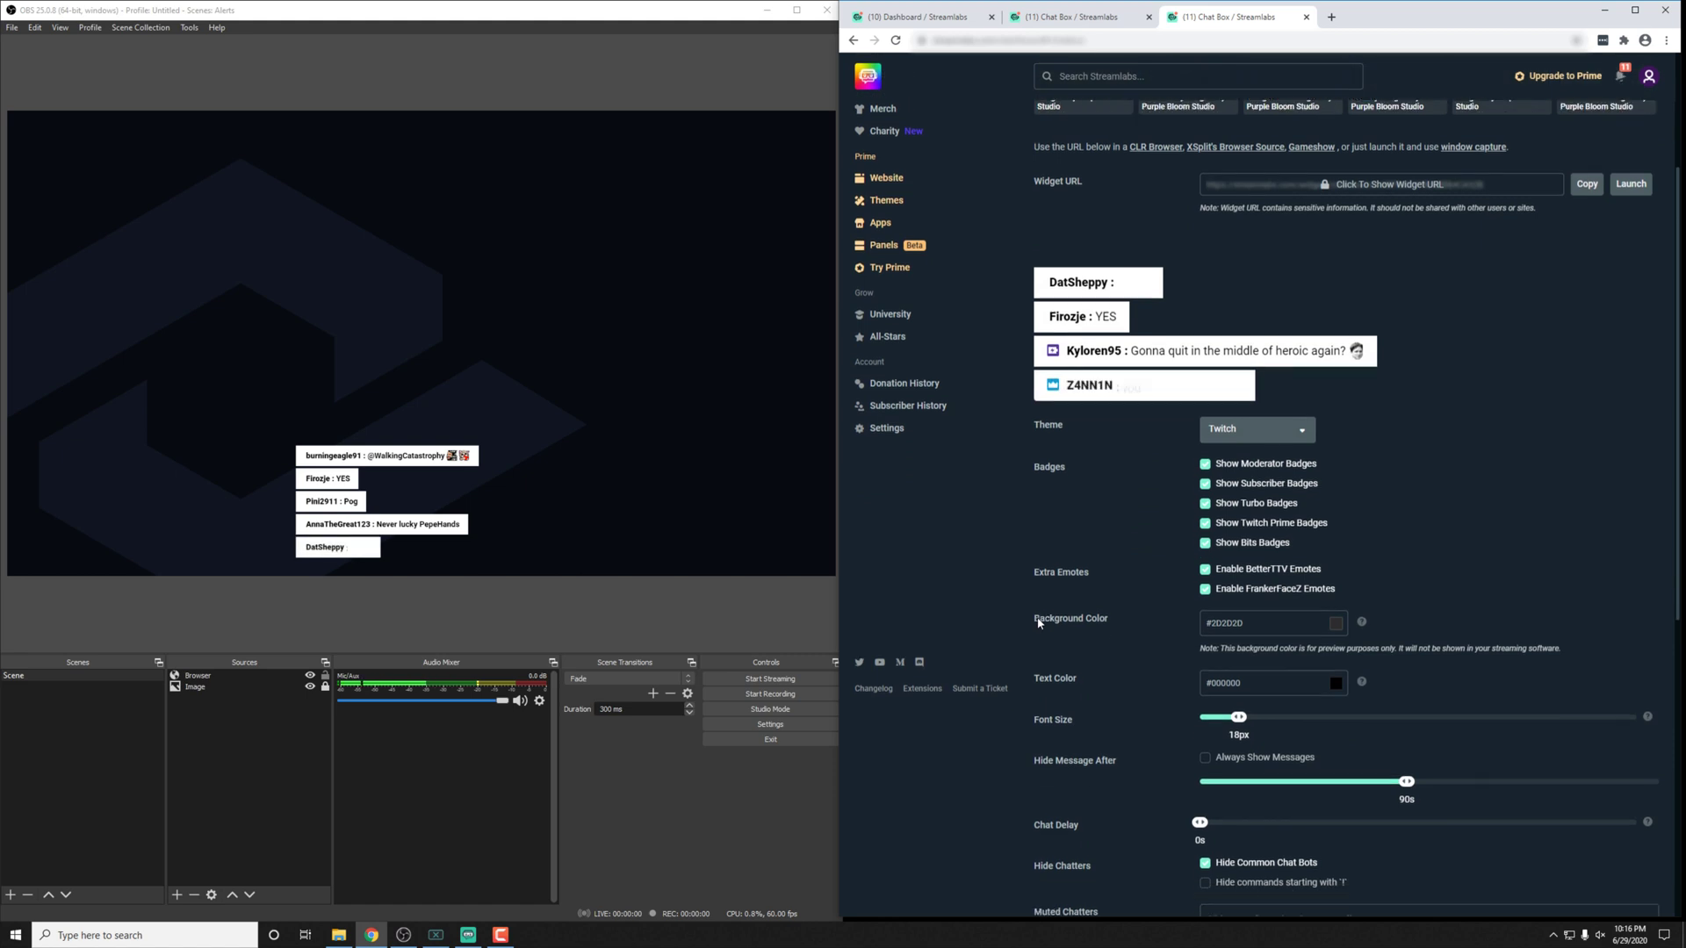
{"action": "left_click", "coordinate": [1146, 558]}
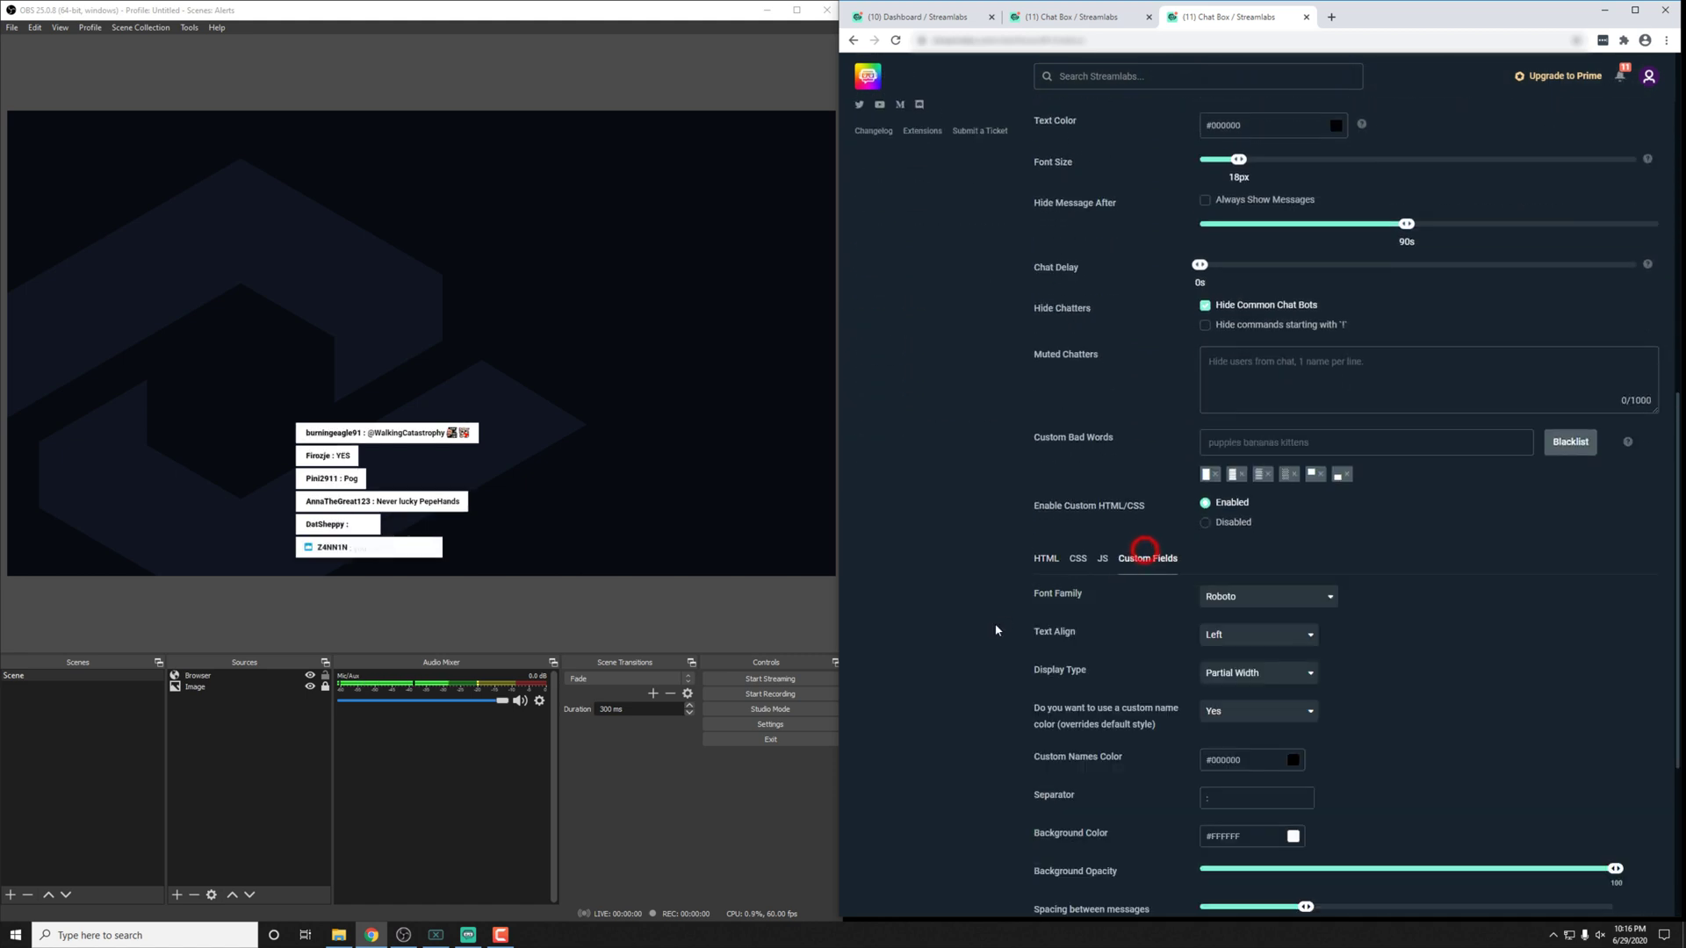
{"action": "scroll", "coordinate": [1148, 540], "scroll_direction": "down", "scroll_amount": 4}
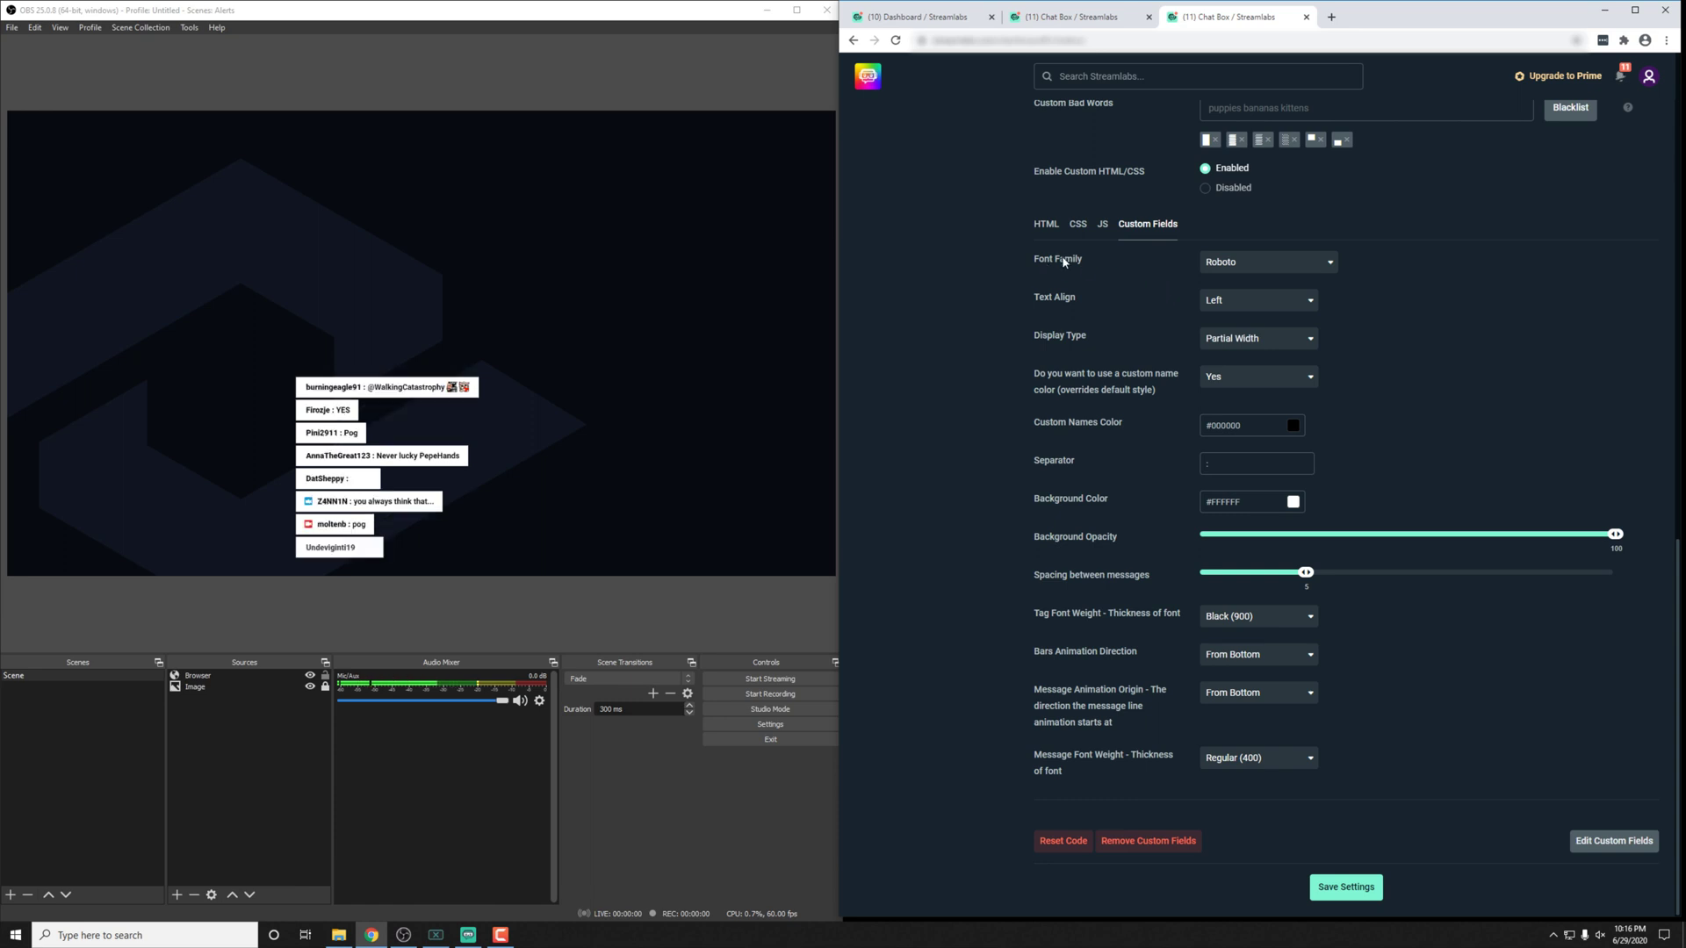
{"action": "left_click", "coordinate": [1263, 339]}
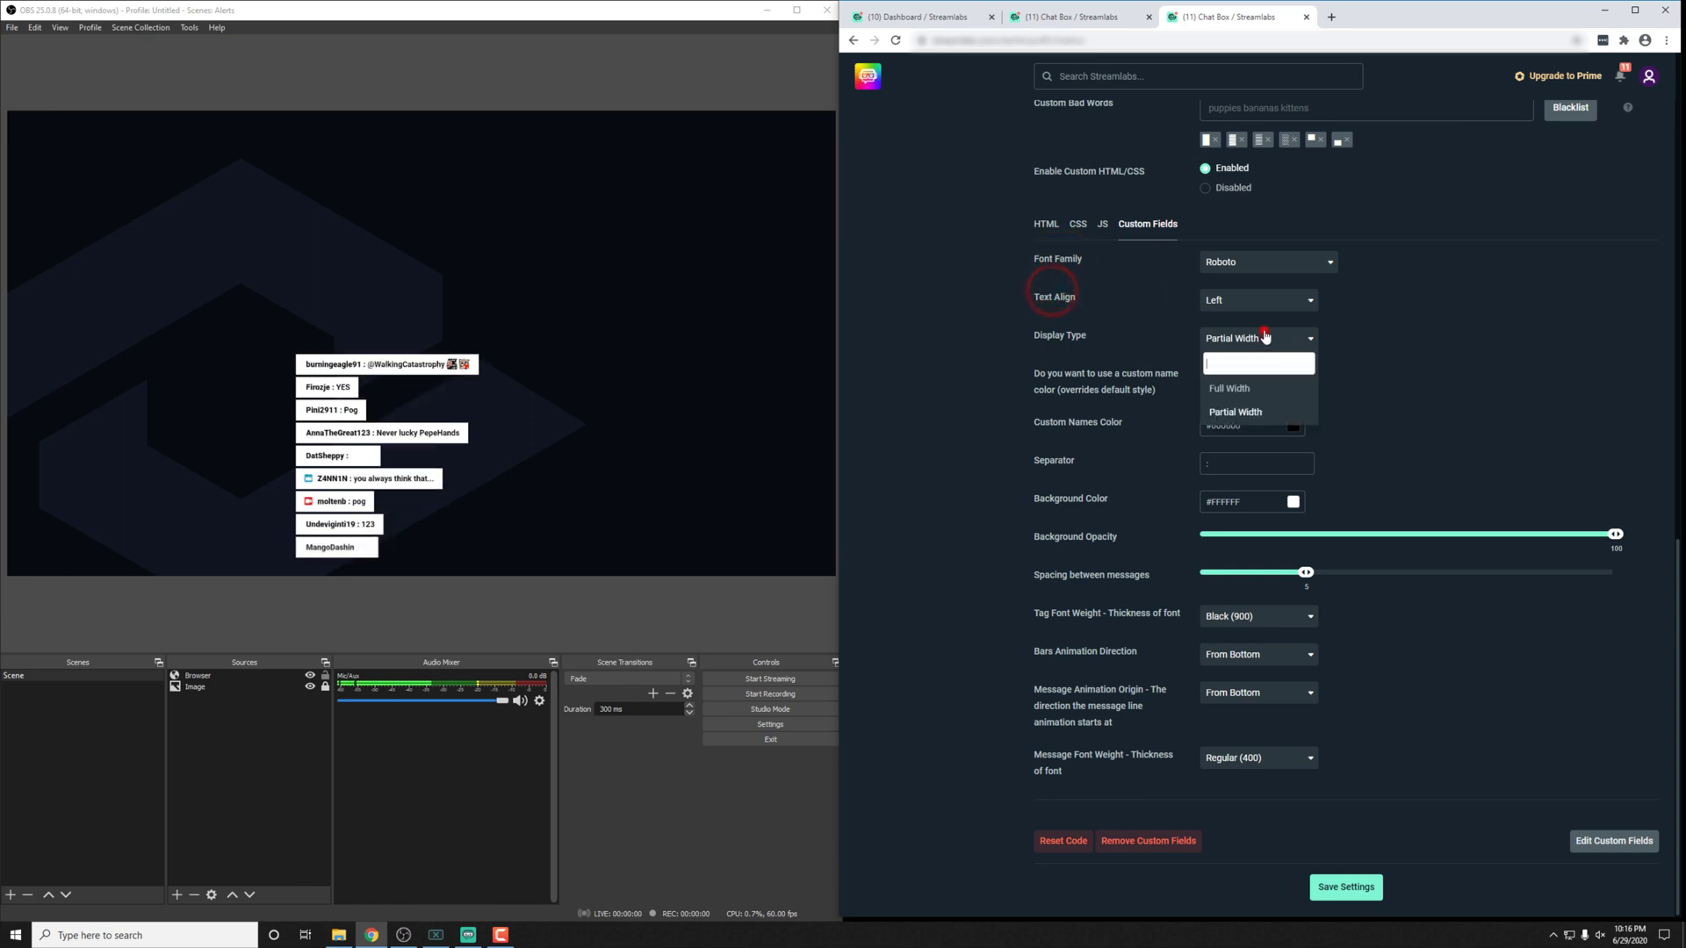
{"action": "left_click", "coordinate": [1239, 388]}
{"action": "left_click", "coordinate": [1359, 889]}
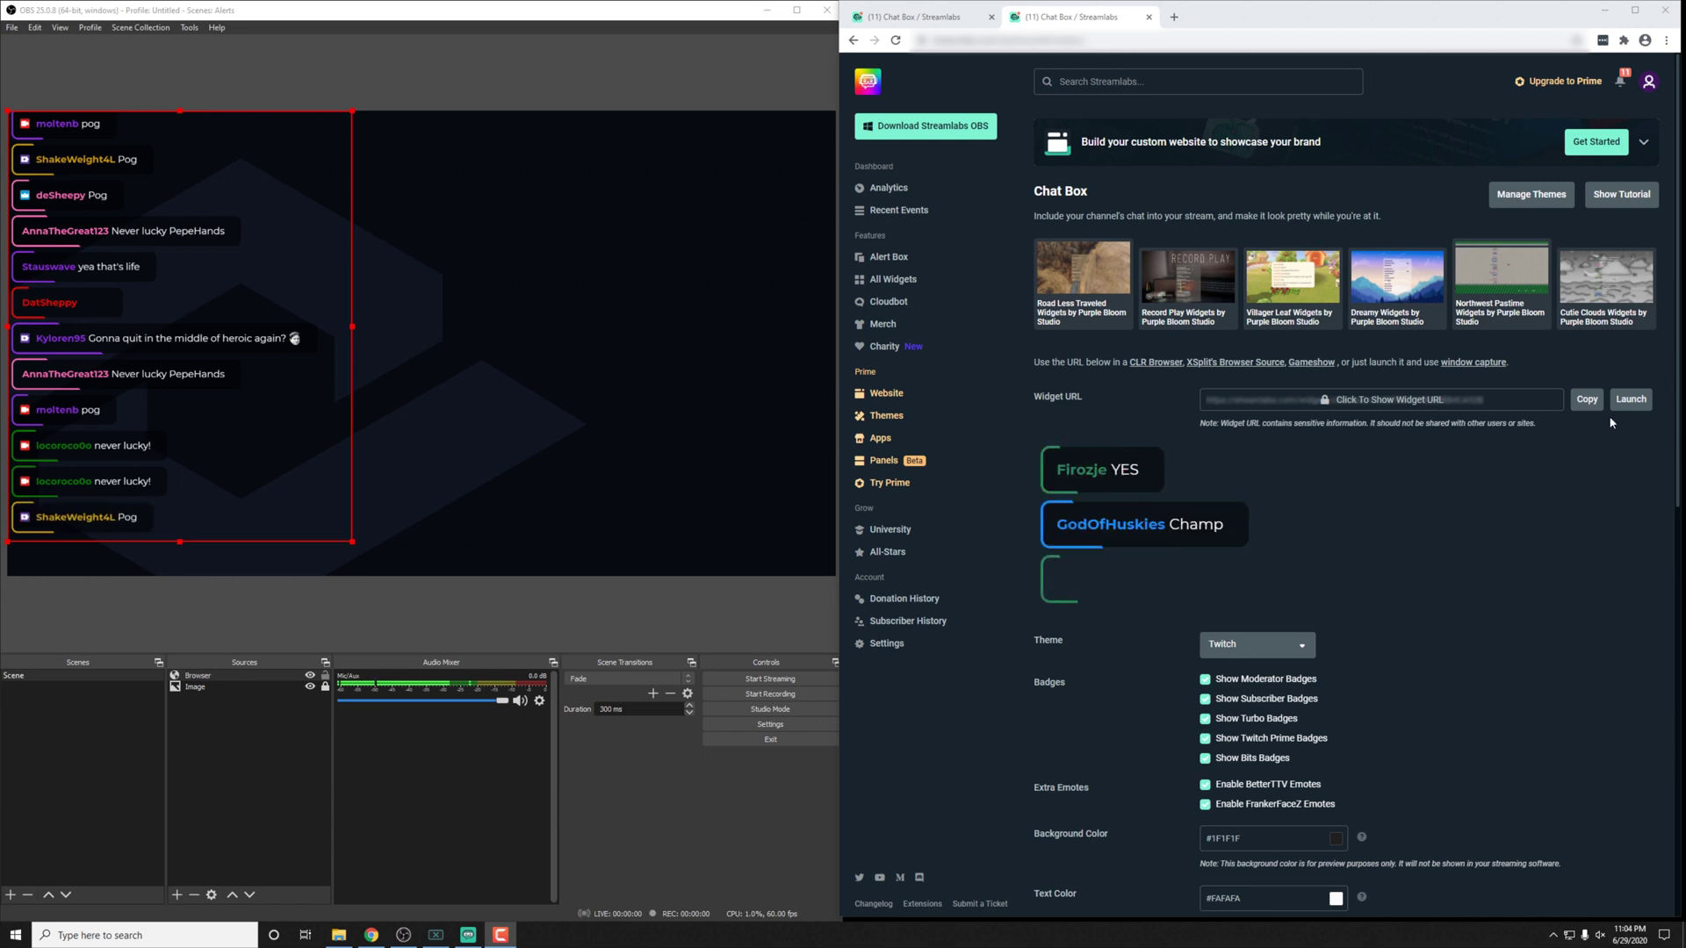
Step: Copy the Chat Box Widget URL to the clipboard
{"action": "left_click", "coordinate": [1587, 399]}
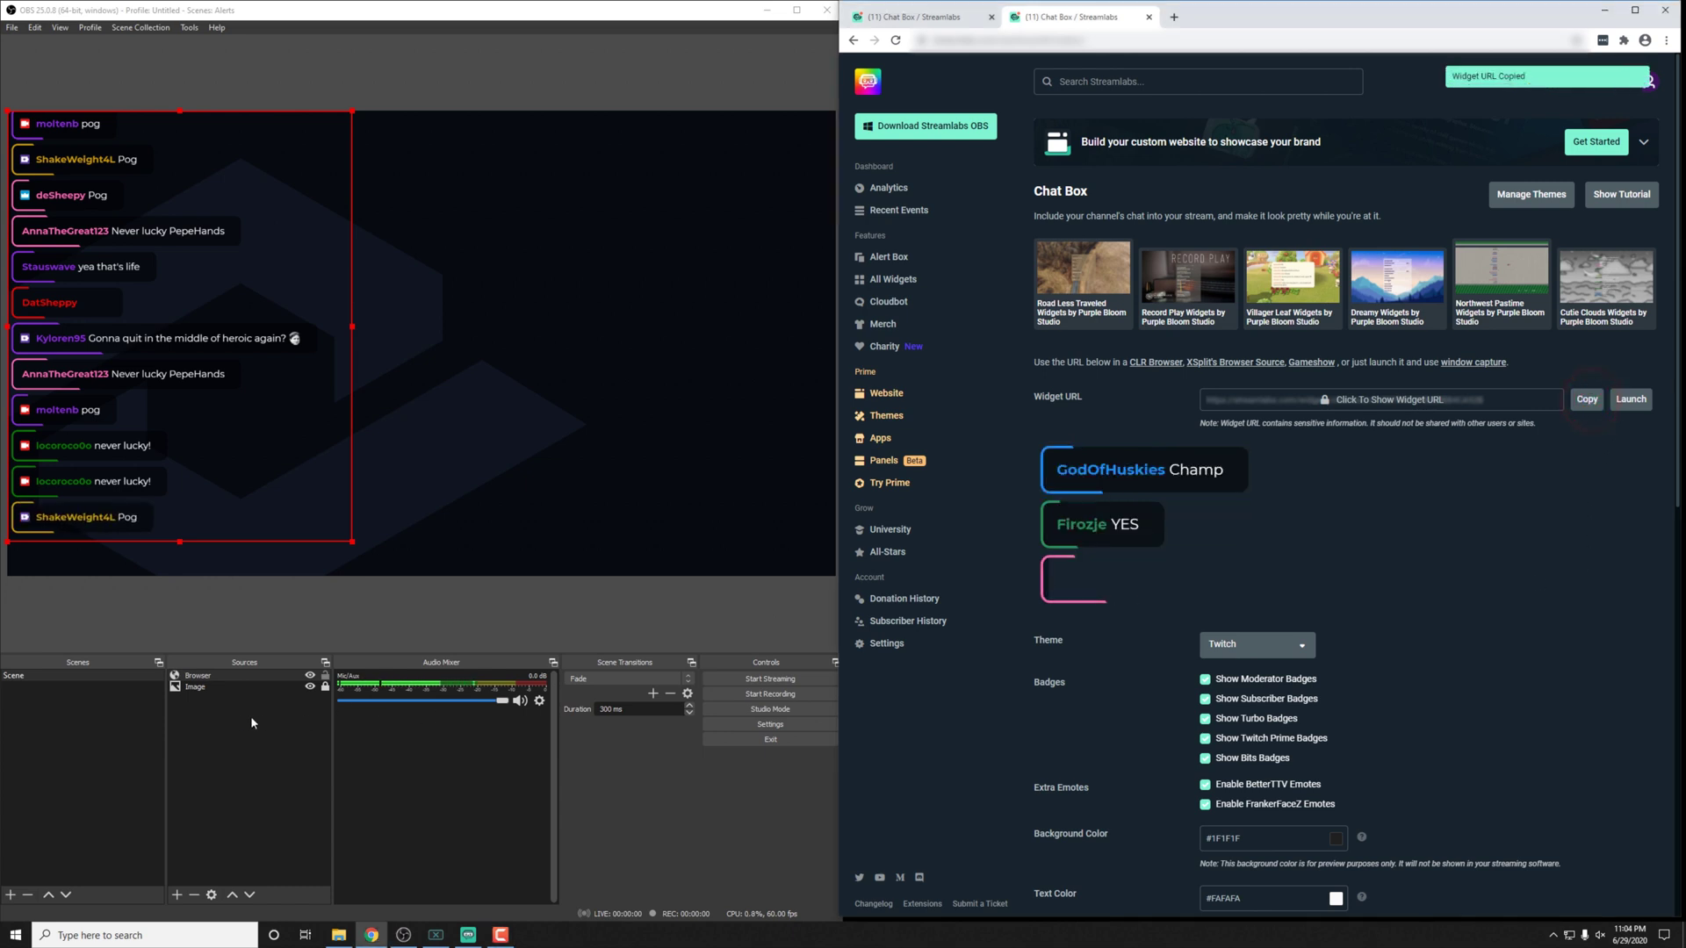